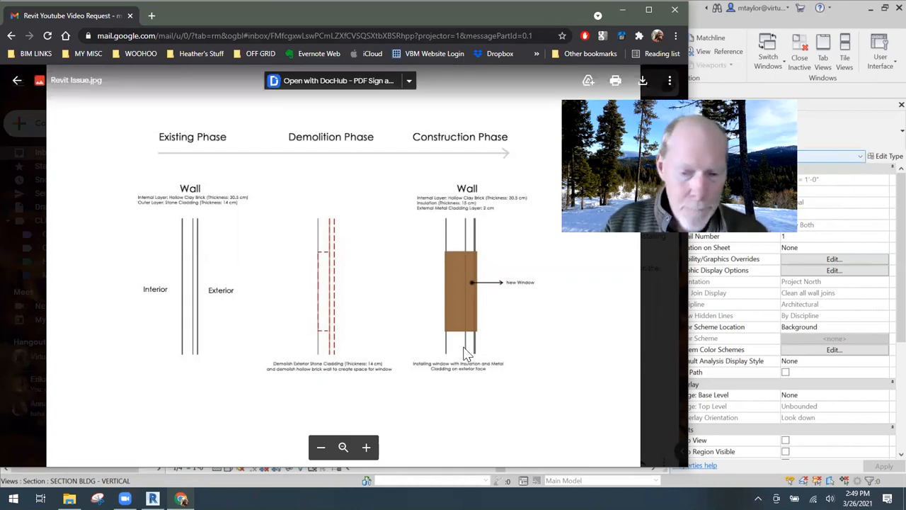
# Switch to the Revit project and bring up the 01 PLAN floor plan.
pyautogui.hotkey('alt', 'Tab')
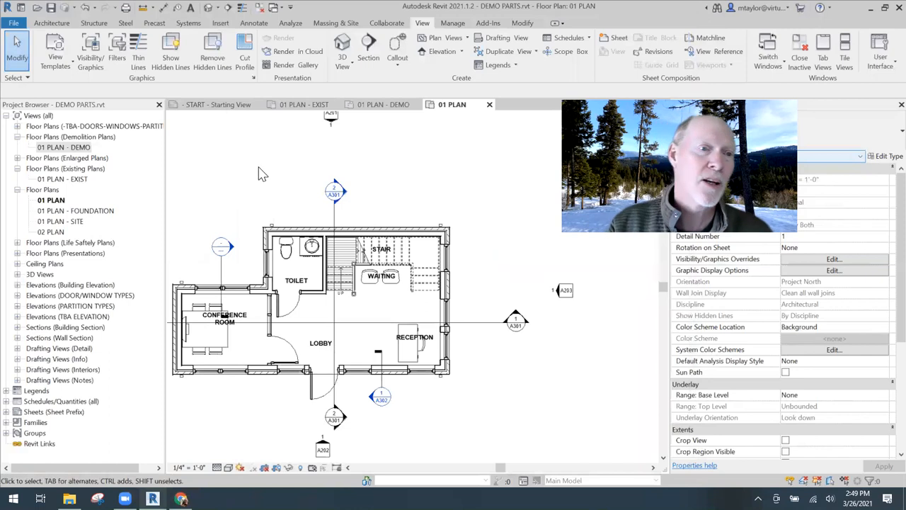
pyautogui.click(221, 105)
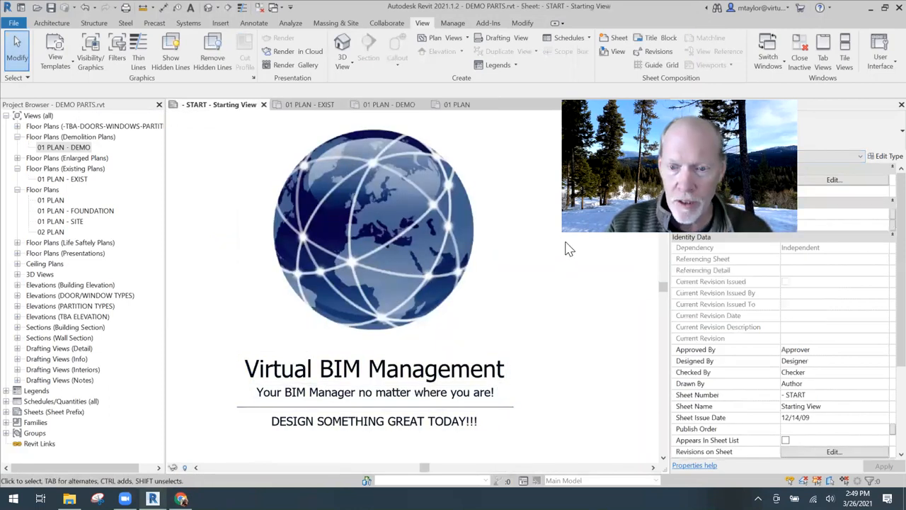
pyautogui.moveTo(558, 255); pyautogui.dragTo(527, 267)
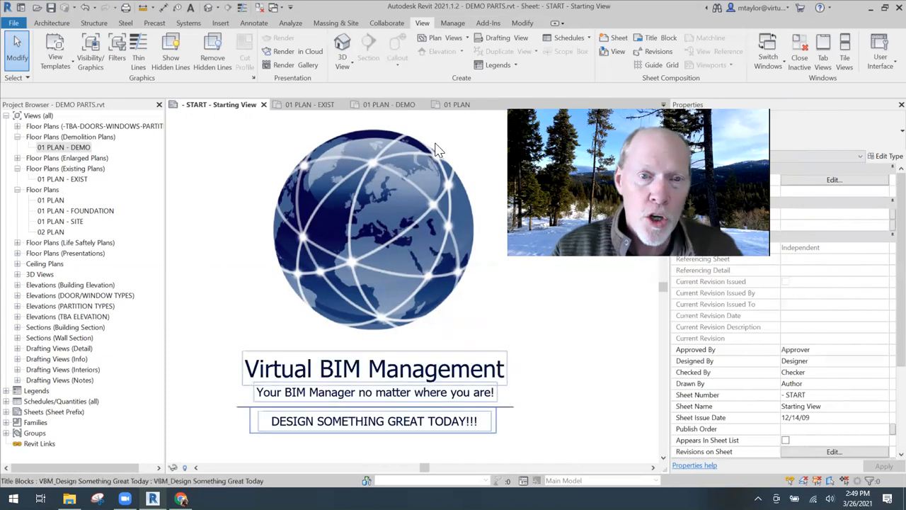
pyautogui.click(457, 104)
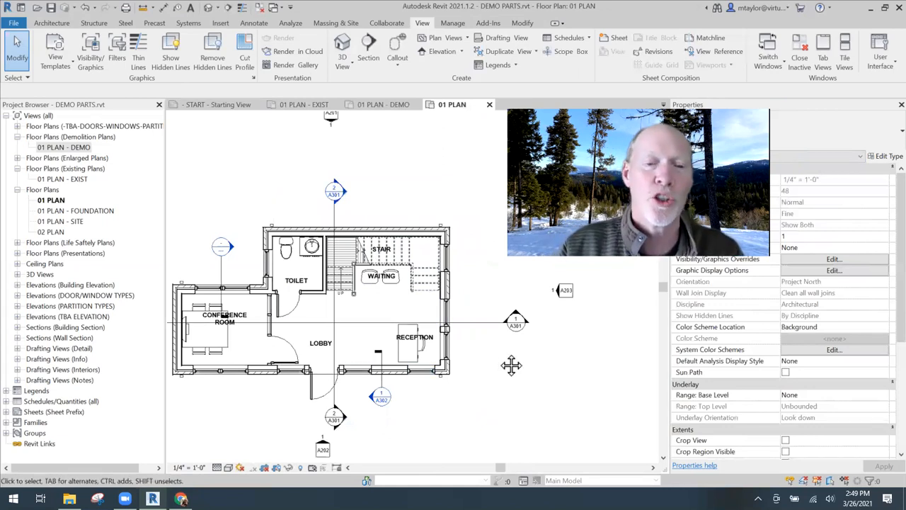
# Draw a horizontal Exterior - W6 - Brick wall about 13'-6" long in the empty space above the building, matching its upper exterior wall.
pyautogui.moveTo(504, 365); pyautogui.dragTo(483, 382, button='middle')
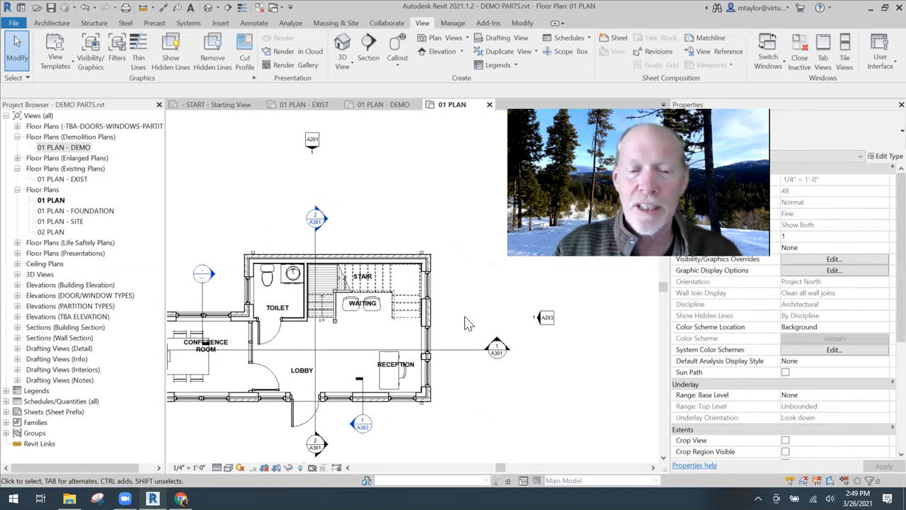
pyautogui.moveTo(464, 289); pyautogui.dragTo(421, 337, button='middle')
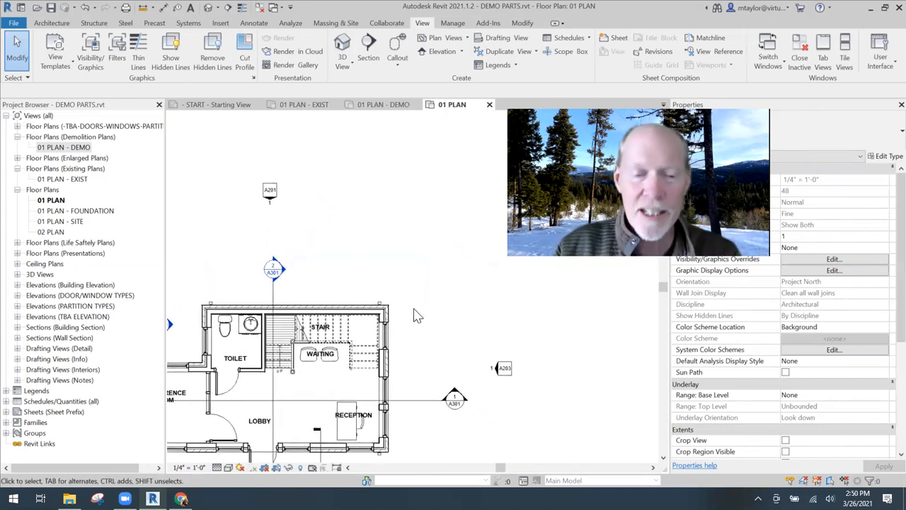
pyautogui.click(338, 309)
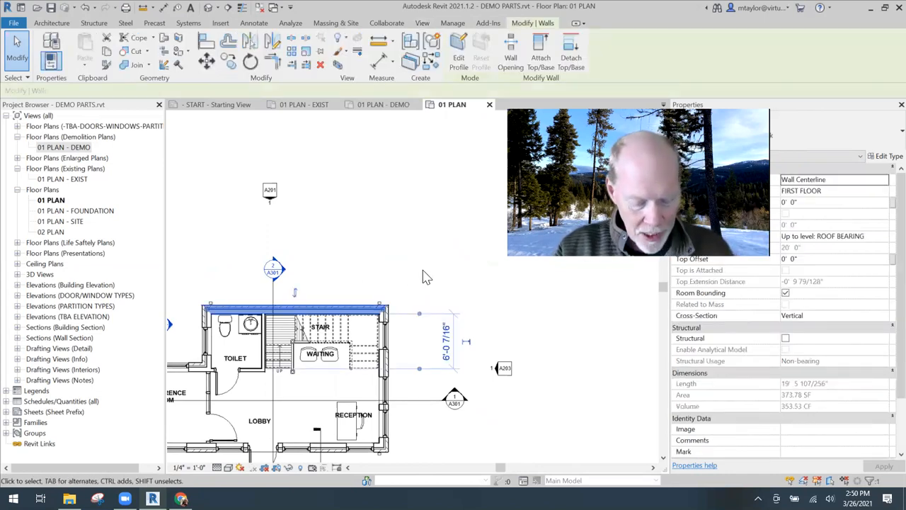
pyautogui.press('w')
pyautogui.press('a')
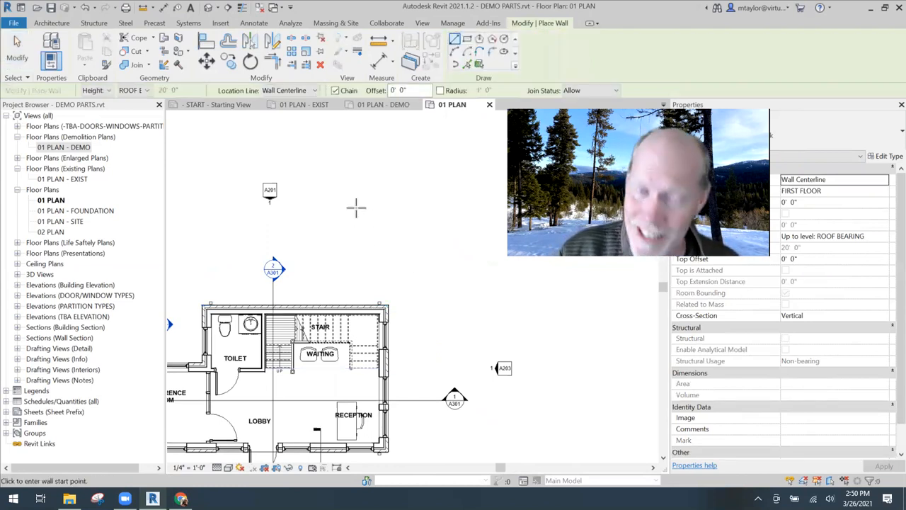
pyautogui.click(311, 193)
pyautogui.click(433, 196)
pyautogui.press('Escape')
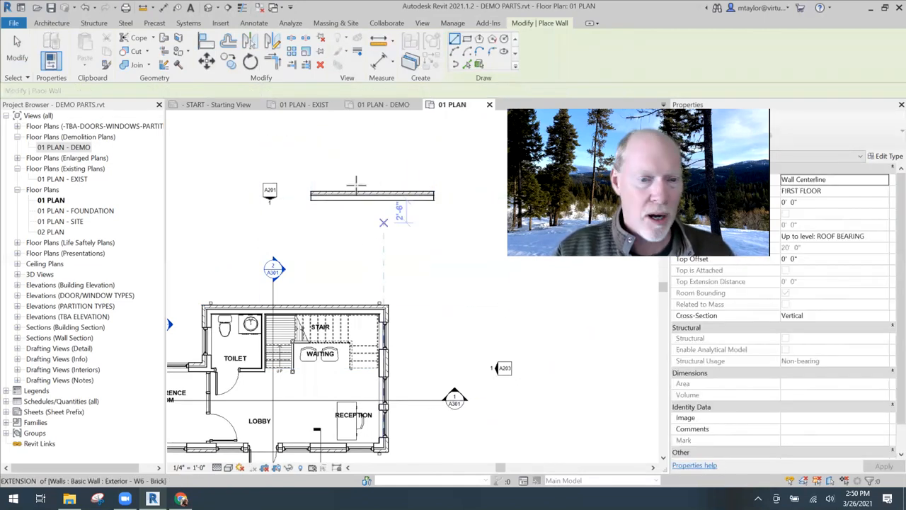
pyautogui.scroll(3, 359, 209)
pyautogui.press('Escape')
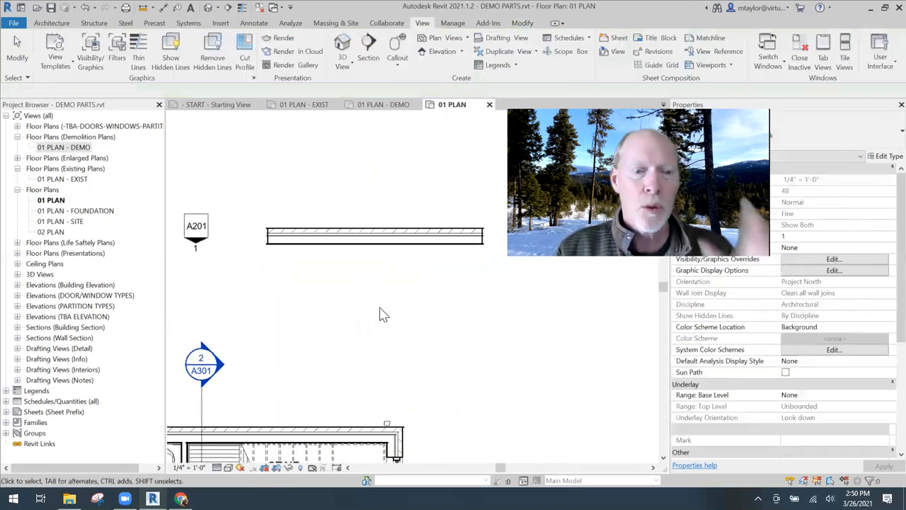
# Set the new freestanding wall's Phase Created to Existing.
pyautogui.click(381, 245)
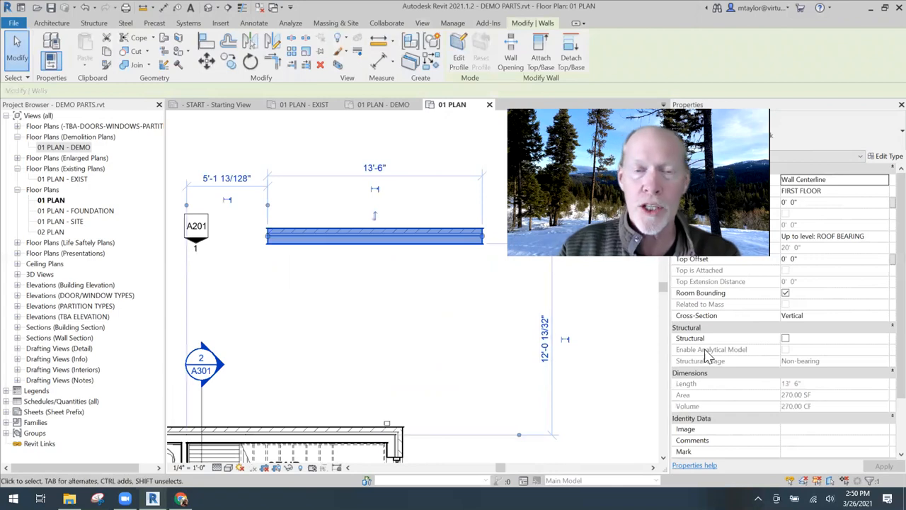
pyautogui.scroll(-3, 771, 376)
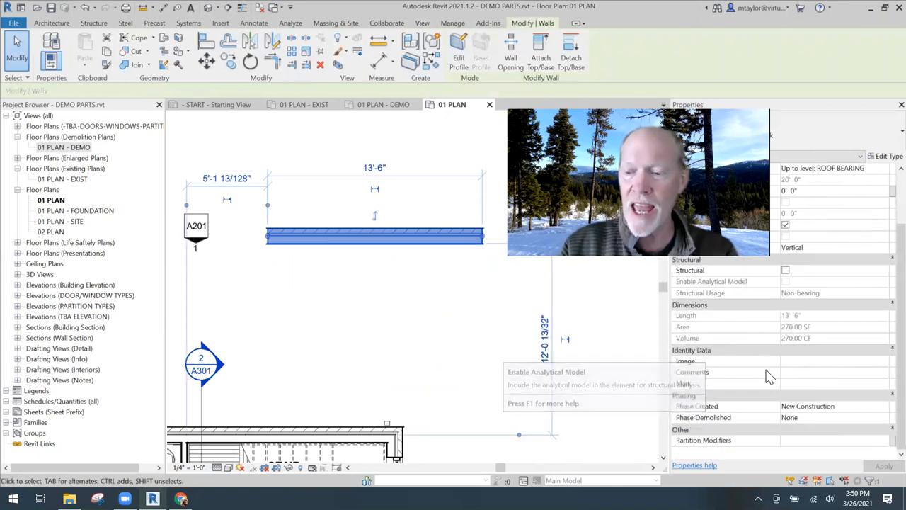
pyautogui.click(880, 408)
pyautogui.click(800, 418)
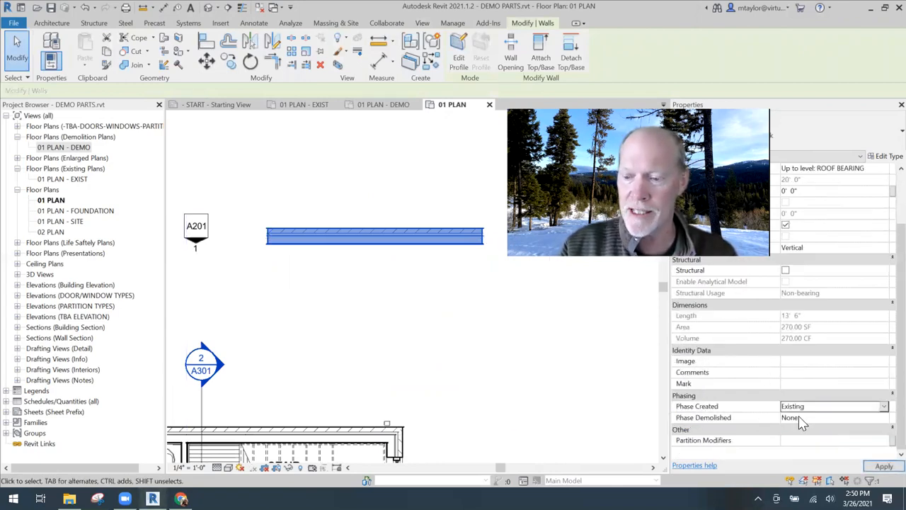
pyautogui.click(453, 347)
pyautogui.scroll(-2, 473, 363)
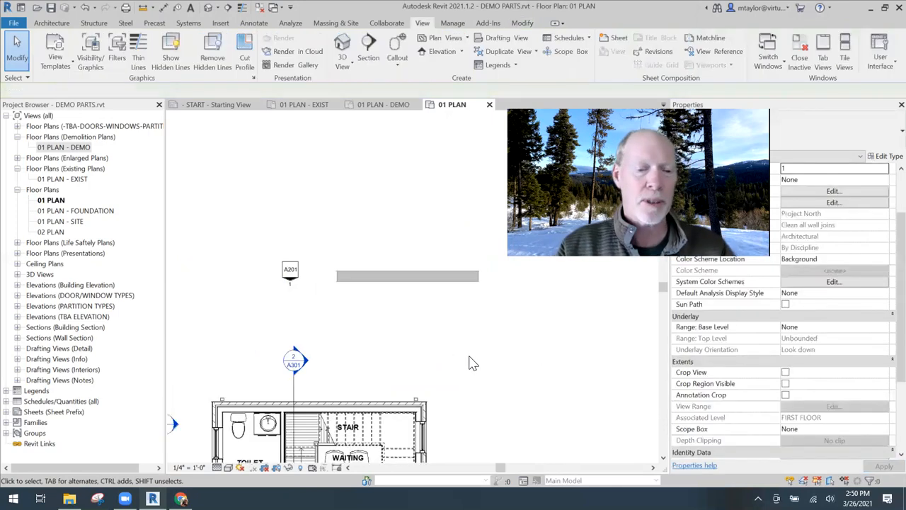
pyautogui.moveTo(457, 350); pyautogui.dragTo(436, 330, button='middle')
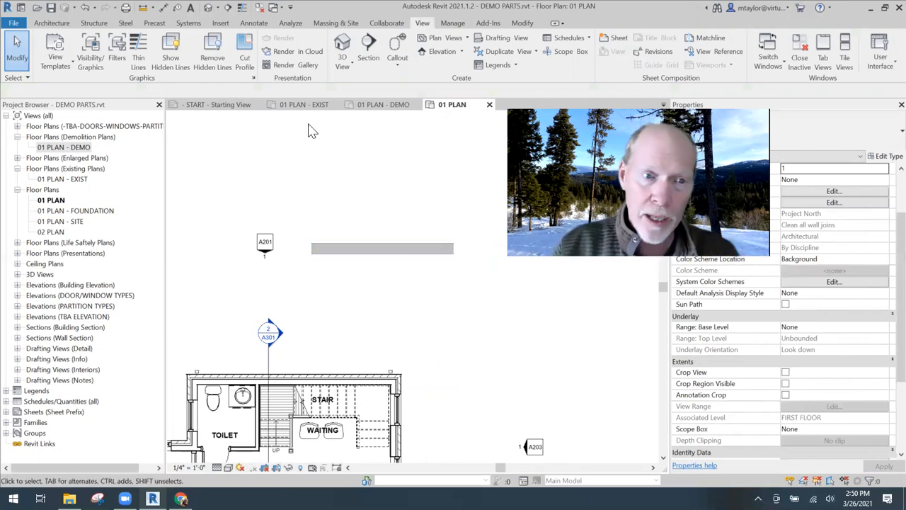
# Go over the existing, demolition and new floor plans in the view list, and open 01 PLAN - EXIST.
pyautogui.click(58, 179)
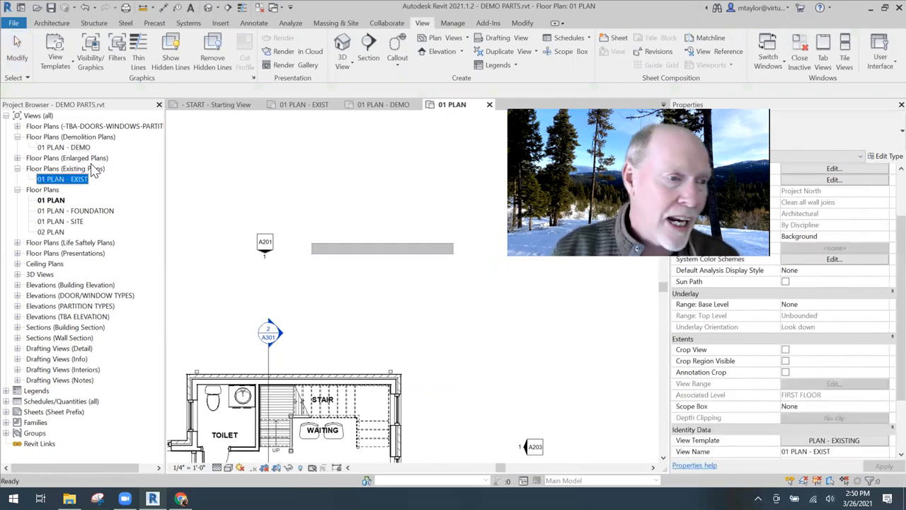
pyautogui.click(61, 148)
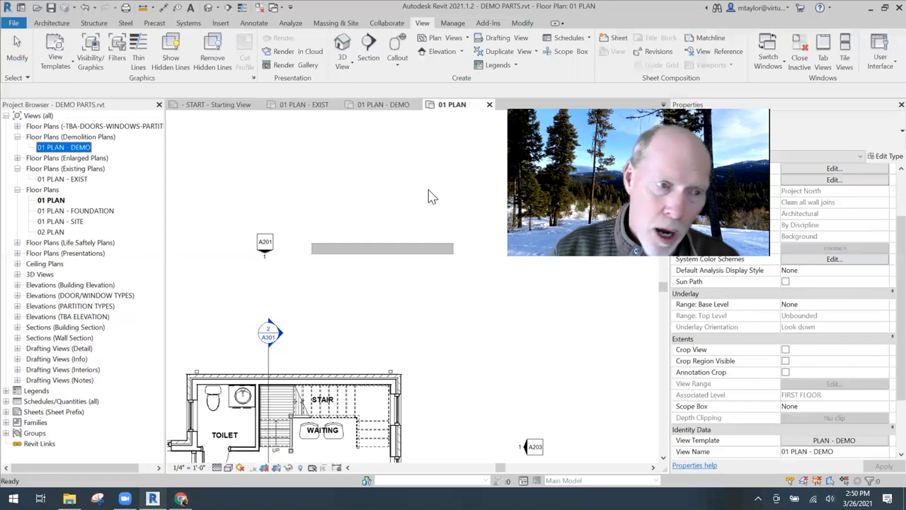
pyautogui.click(62, 200)
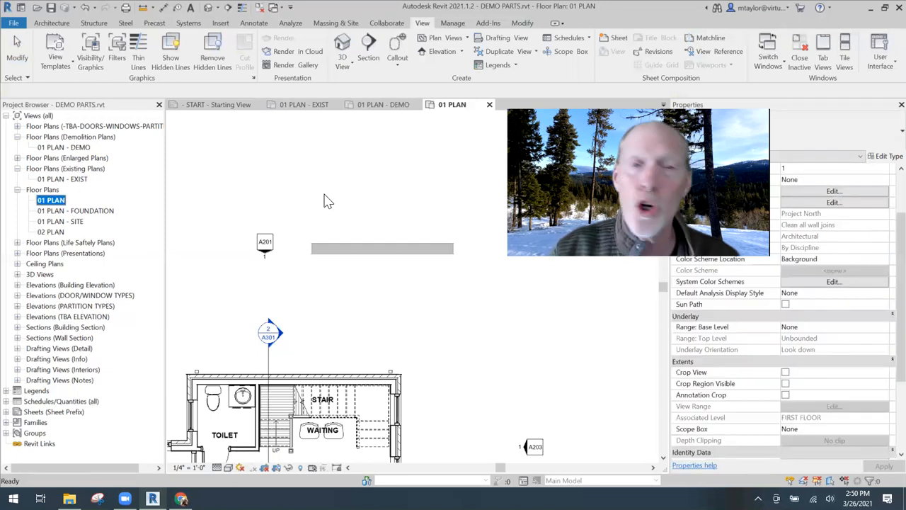
pyautogui.click(303, 105)
# Shorten the freestanding wall to about 8'-0" by moving its two ends in the existing plan.
pyautogui.moveTo(467, 315); pyautogui.dragTo(390, 309, button='middle')
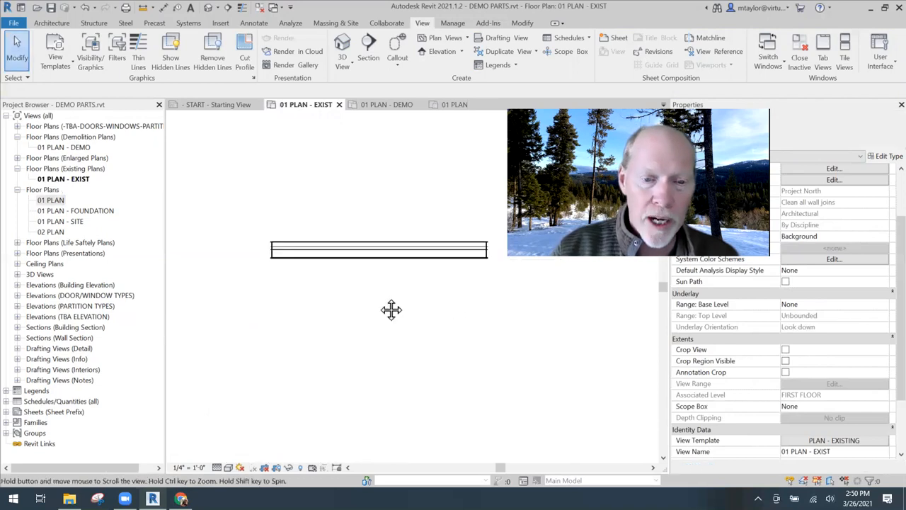
pyautogui.click(272, 250)
pyautogui.moveTo(269, 246); pyautogui.dragTo(363, 247)
pyautogui.scroll(1, 425, 281)
pyautogui.moveTo(473, 262); pyautogui.dragTo(359, 272, button='middle')
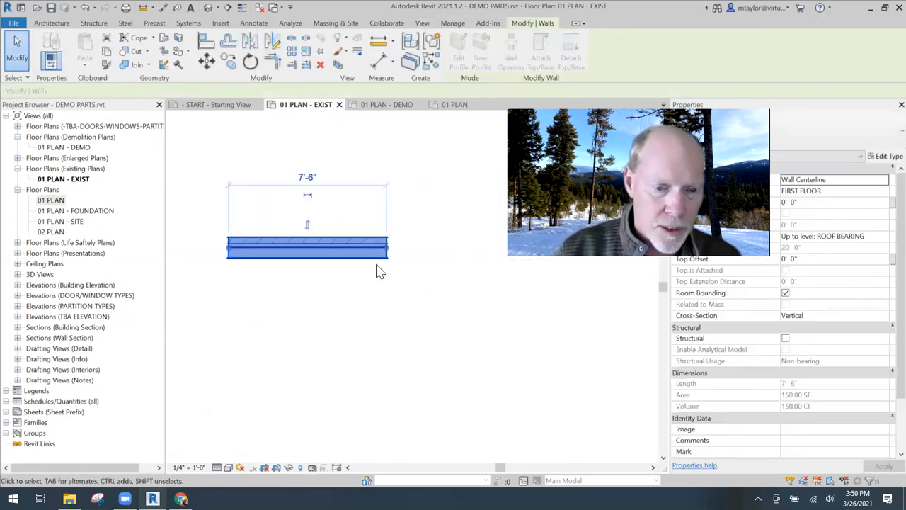
pyautogui.moveTo(389, 249); pyautogui.dragTo(389, 308)
pyautogui.click(338, 304)
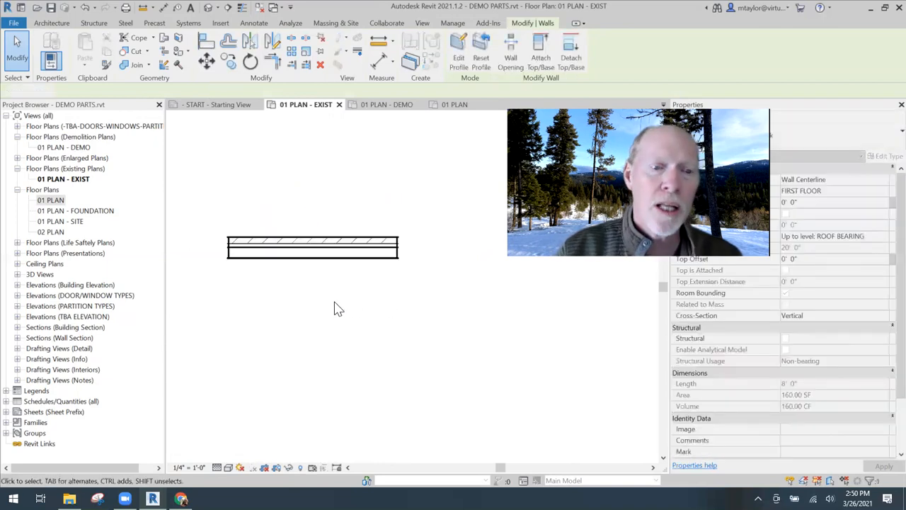
pyautogui.scroll(-1, 333, 291)
pyautogui.scroll(2, 323, 288)
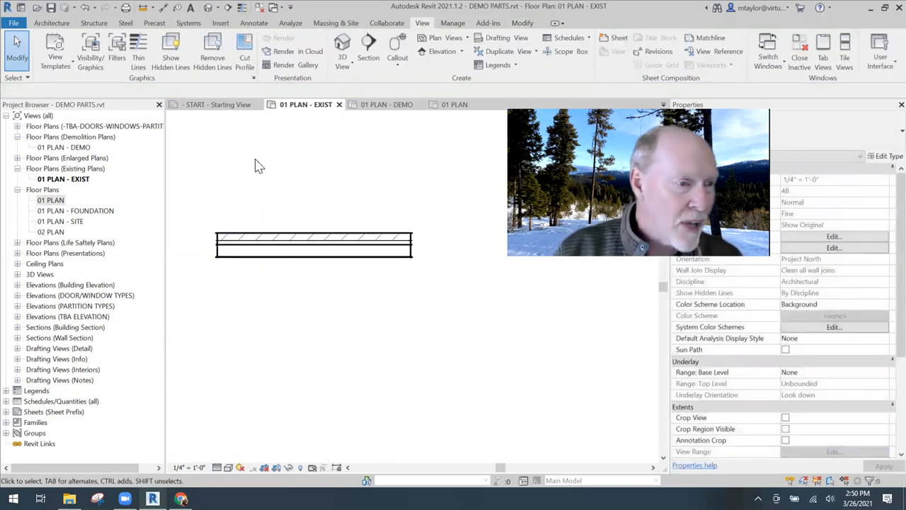
# Examine how the existing wall is displayed in the 01 PLAN - DEMO and 01 PLAN views.
pyautogui.click(385, 104)
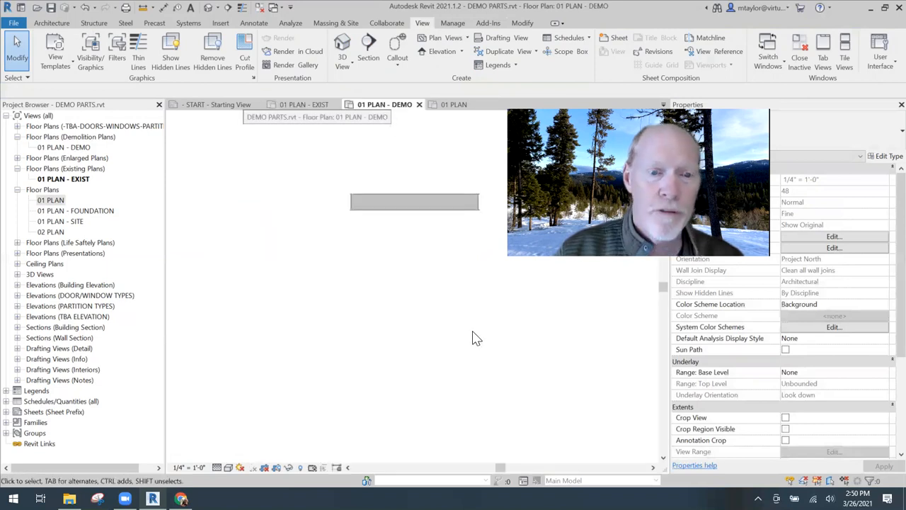
pyautogui.scroll(2, 295, 231)
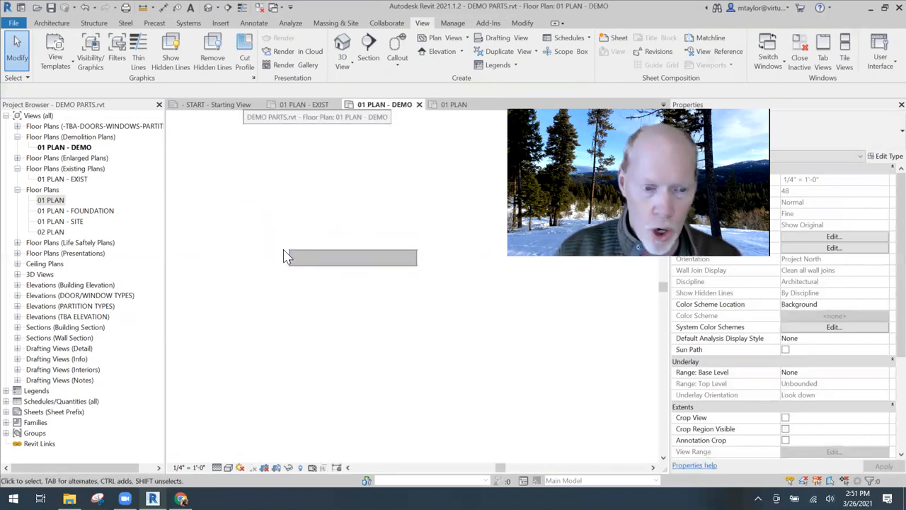
pyautogui.scroll(1, 368, 279)
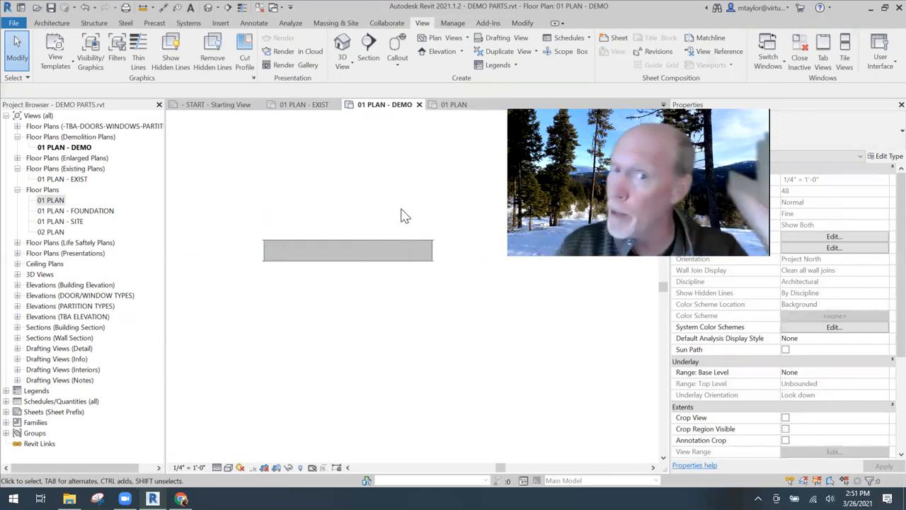
pyautogui.click(457, 106)
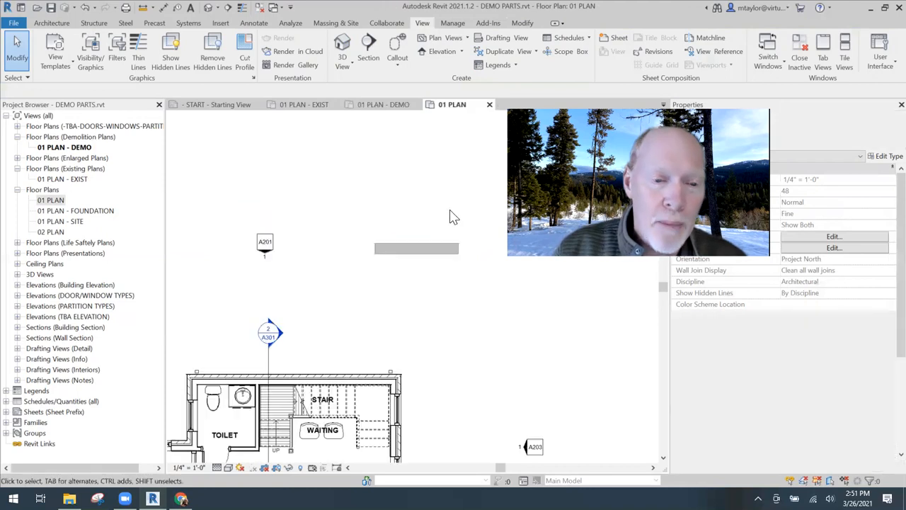
pyautogui.scroll(3, 400, 274)
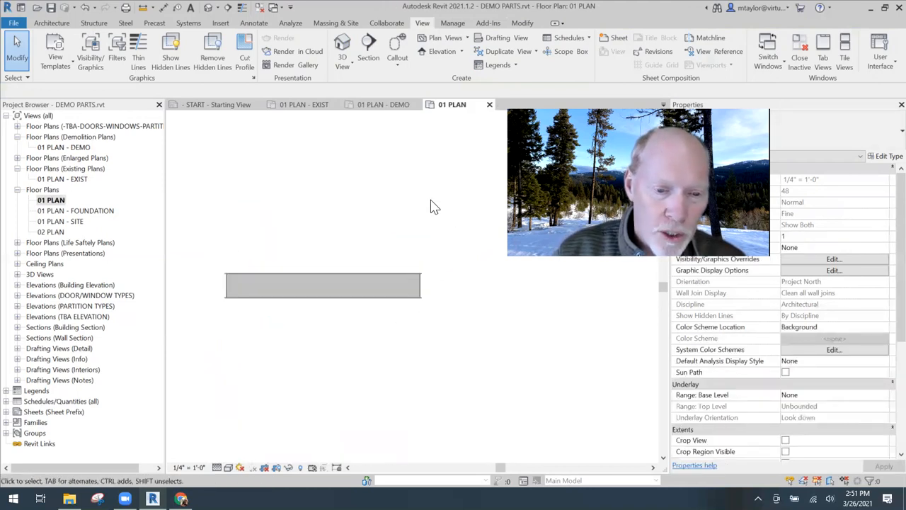
pyautogui.moveTo(368, 203); pyautogui.dragTo(381, 217, button='middle')
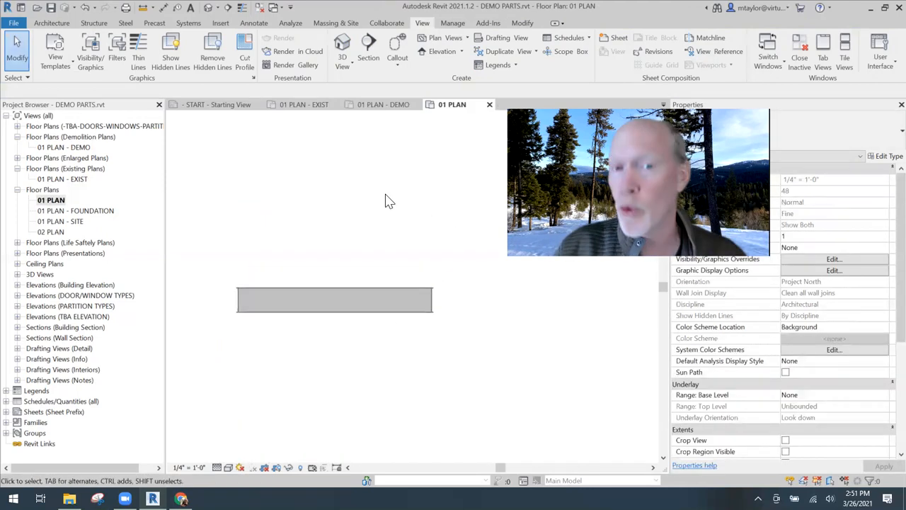
# Return to the 01 PLAN - EXIST view and examine the wall's layers up close at one end.
pyautogui.click(311, 107)
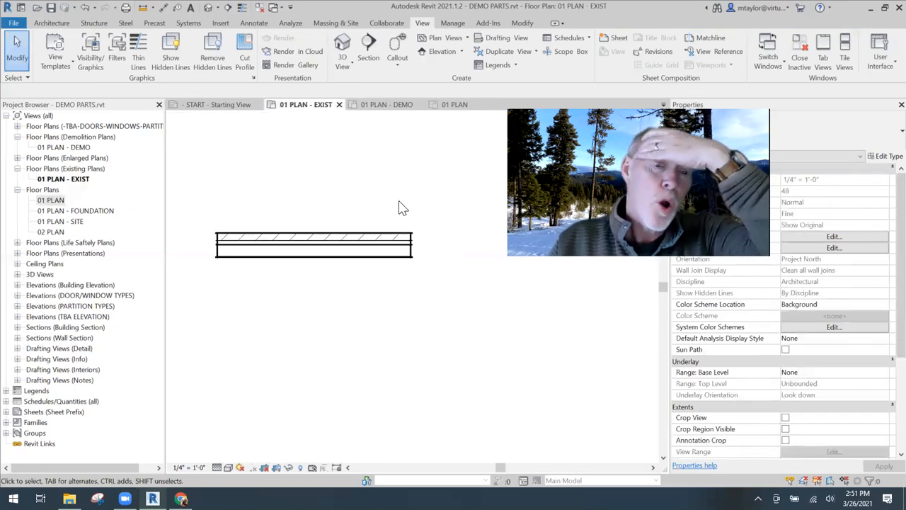
pyautogui.scroll(2, 395, 216)
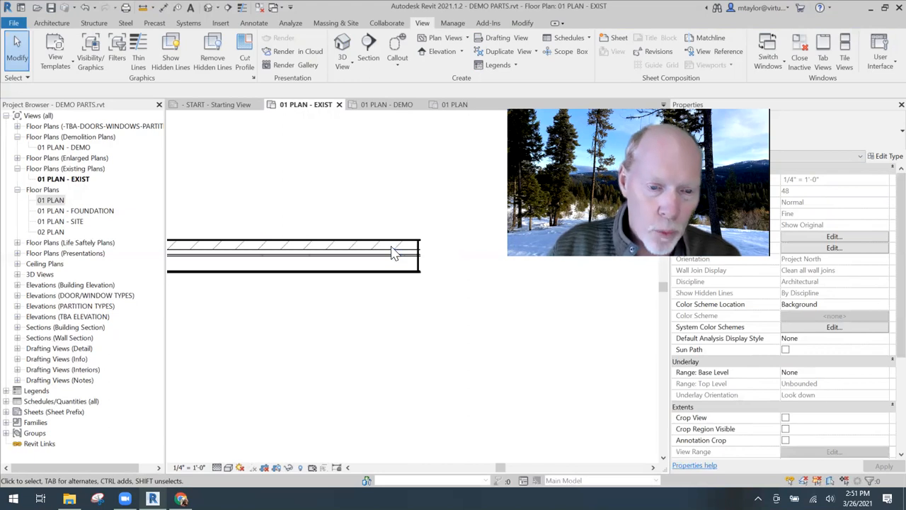
pyautogui.scroll(1, 403, 217)
pyautogui.moveTo(407, 215); pyautogui.dragTo(390, 188, button='middle')
pyautogui.scroll(1, 395, 194)
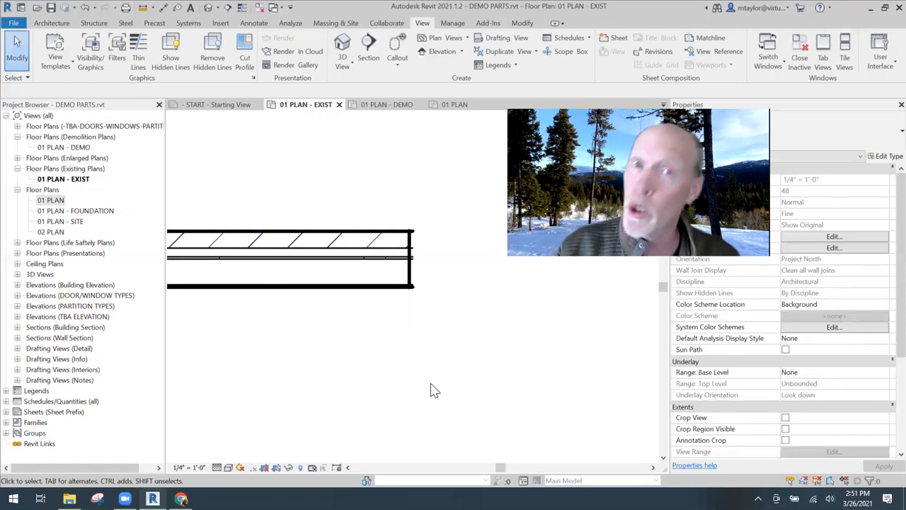
pyautogui.scroll(-1, 434, 390)
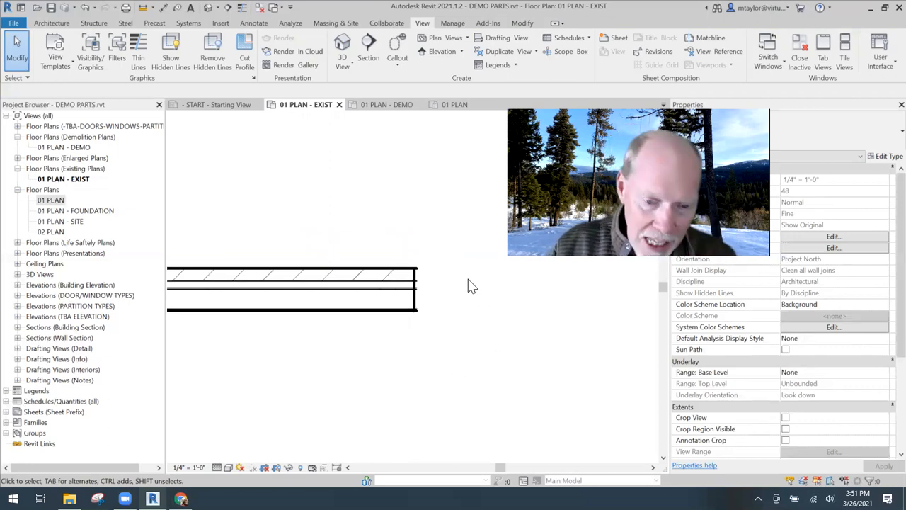
pyautogui.click(418, 293)
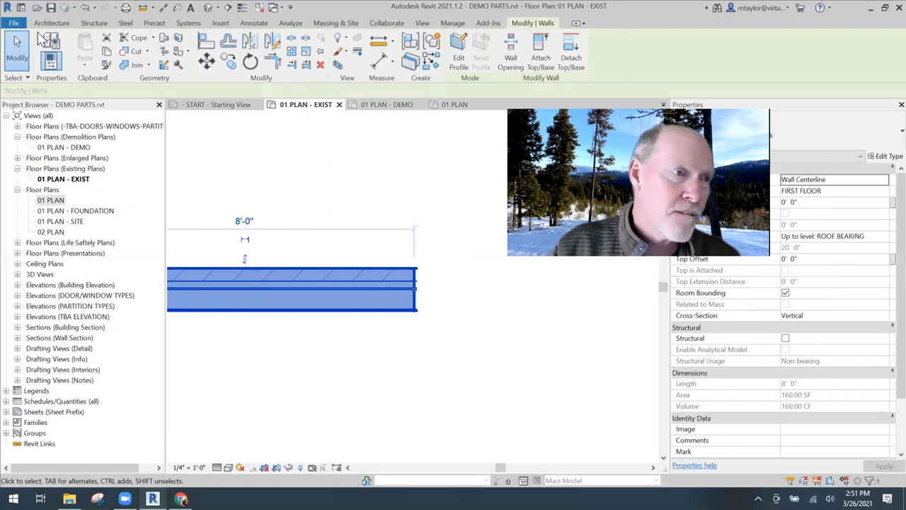
pyautogui.click(446, 171)
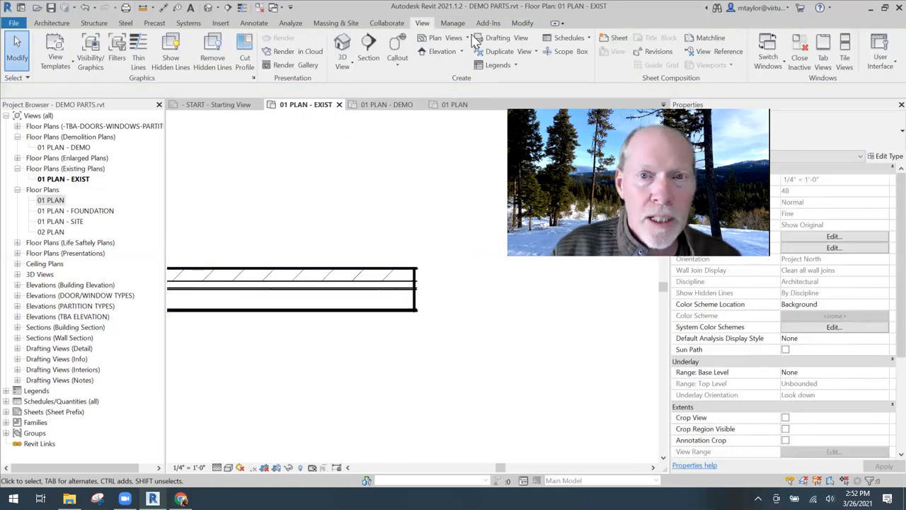
pyautogui.click(522, 23)
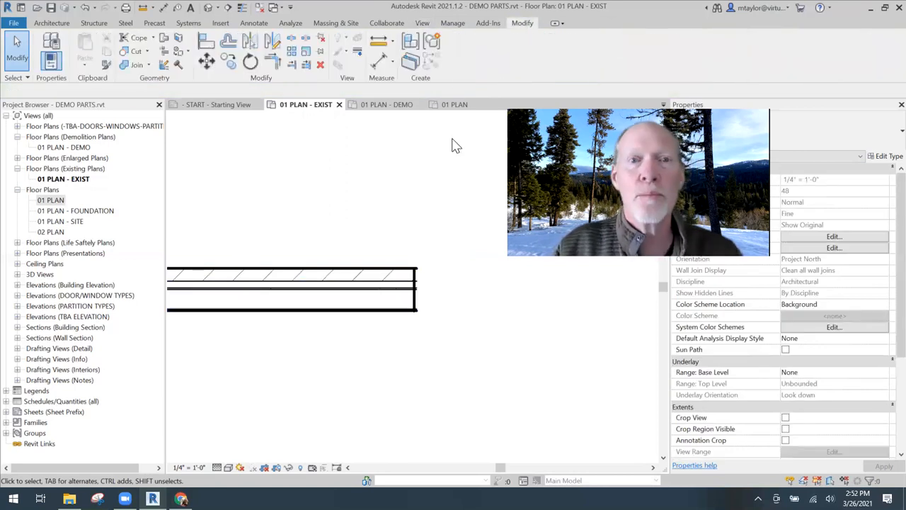
# Create parts from the freestanding existing wall so its layers become separate elements in 01 PLAN - EXIST.
pyautogui.click(414, 275)
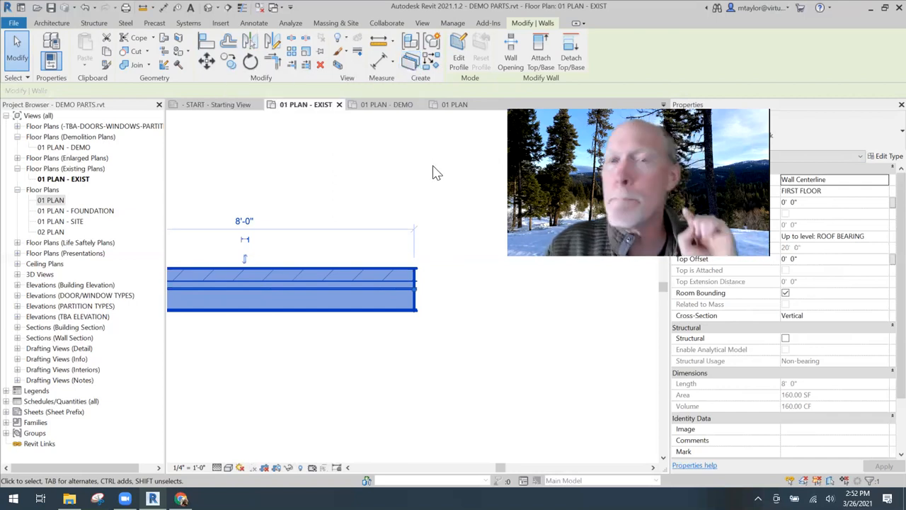
pyautogui.click(410, 62)
pyautogui.click(434, 339)
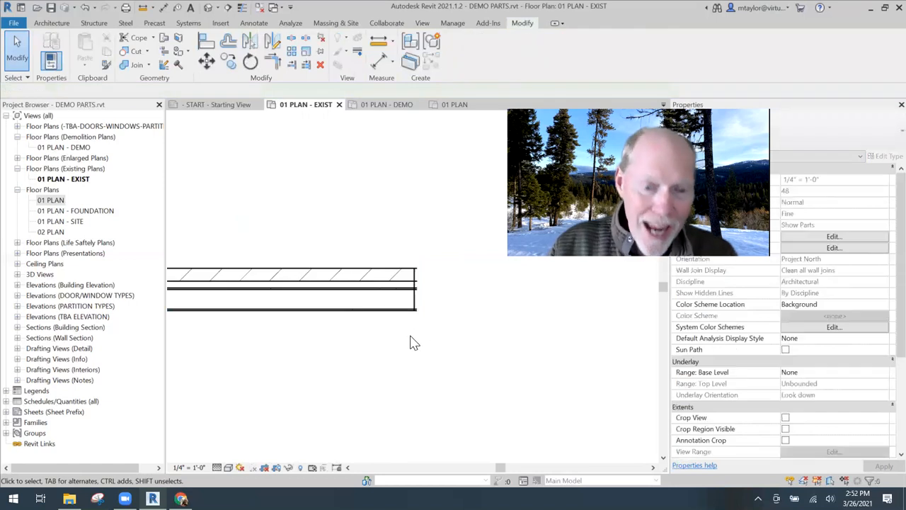
pyautogui.scroll(2, 395, 341)
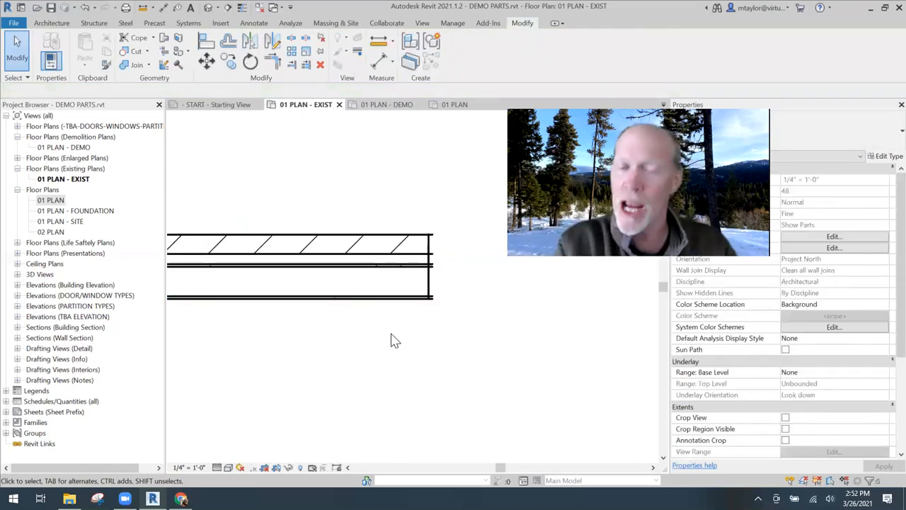
pyautogui.scroll(-2, 388, 344)
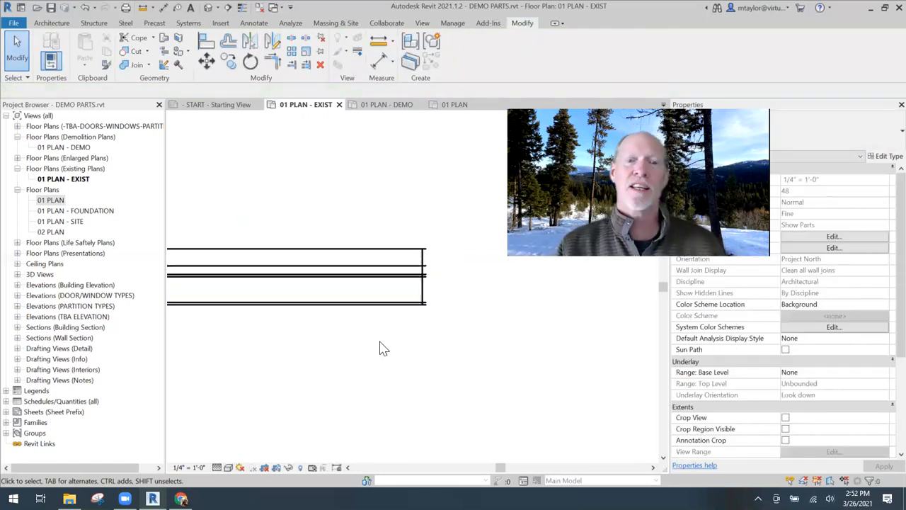
pyautogui.scroll(-1, 382, 356)
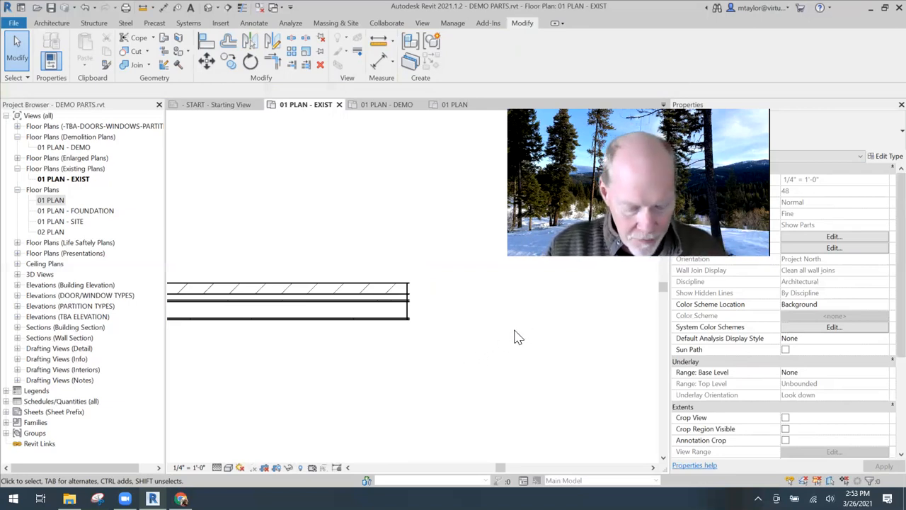
# Check whether the model category visibility overrides of the 01 PLAN - EXIST view can be edited directly.
pyautogui.press('v')
pyautogui.press('g')
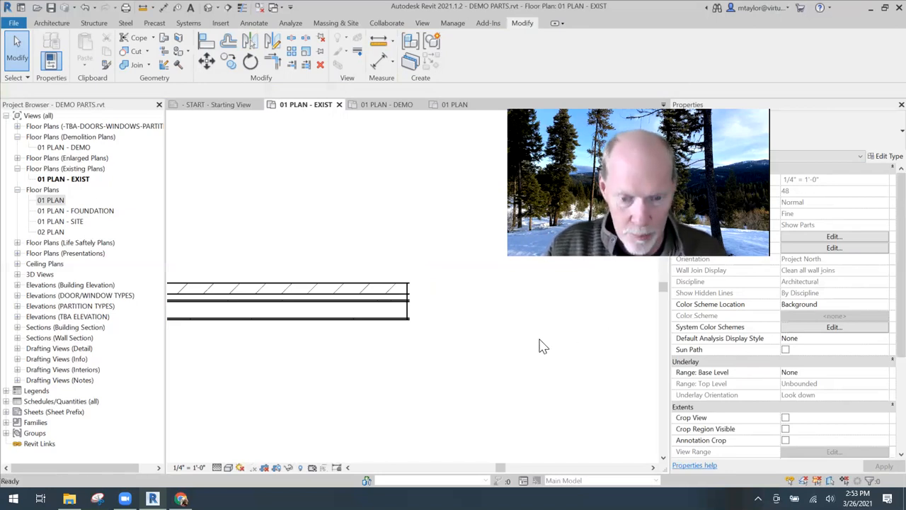
pyautogui.click(141, 257)
pyautogui.click(142, 267)
pyautogui.click(144, 287)
pyautogui.click(147, 245)
pyautogui.click(152, 228)
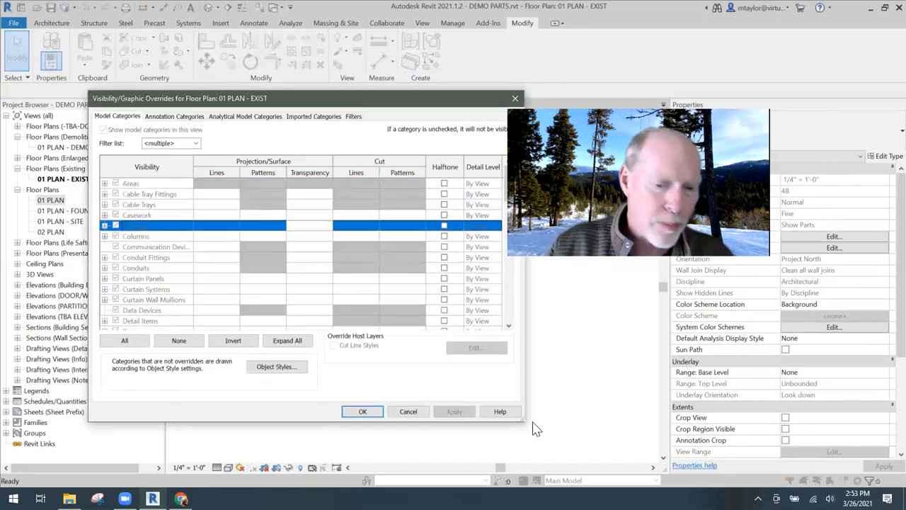
pyautogui.click(413, 415)
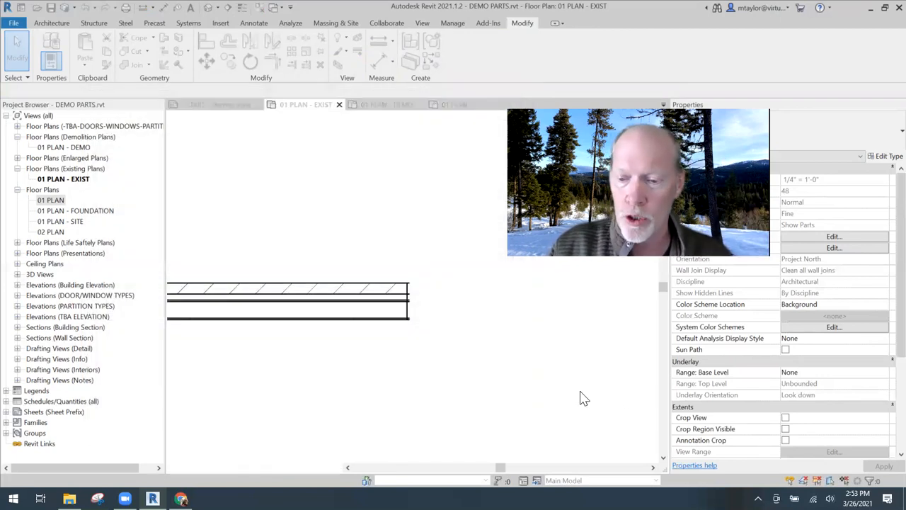
# Look up the Parts category in the model visibility overrides of the PLAN - EXISTING view template.
pyautogui.scroll(-4, 807, 382)
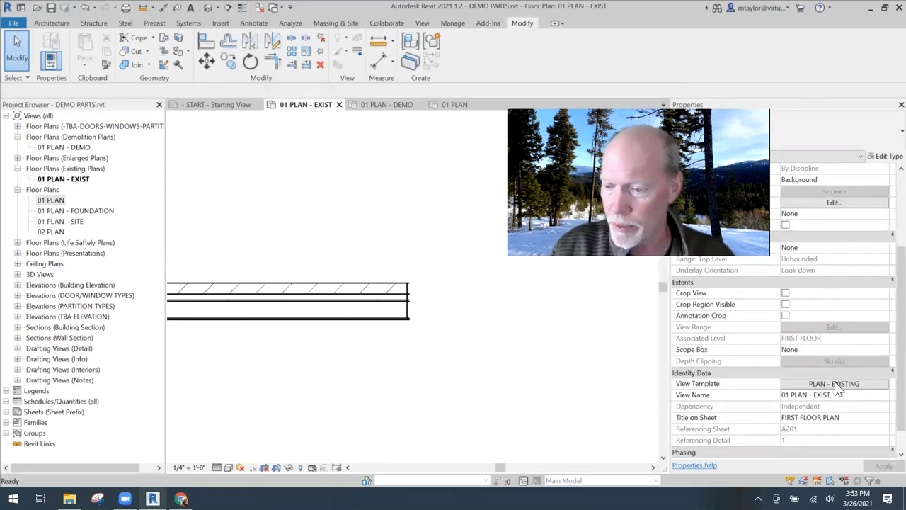
pyautogui.click(836, 385)
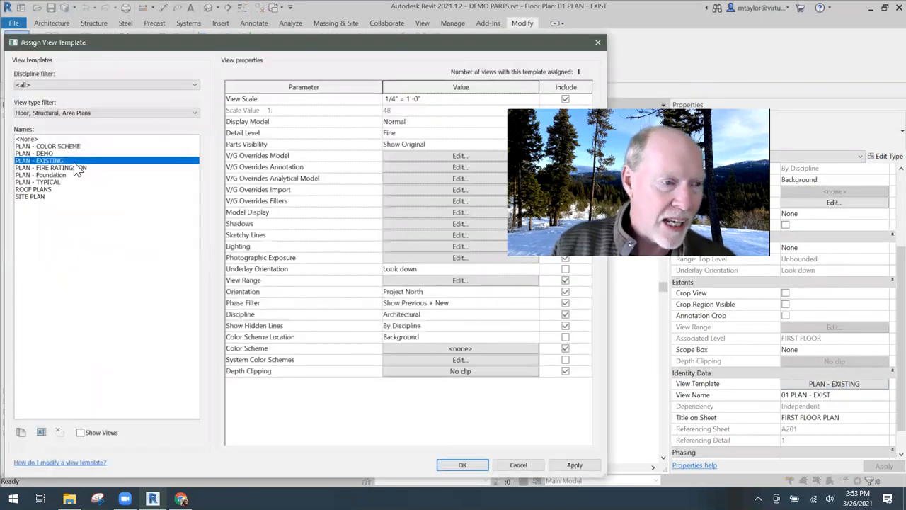
pyautogui.click(459, 156)
pyautogui.scroll(-5, 131, 304)
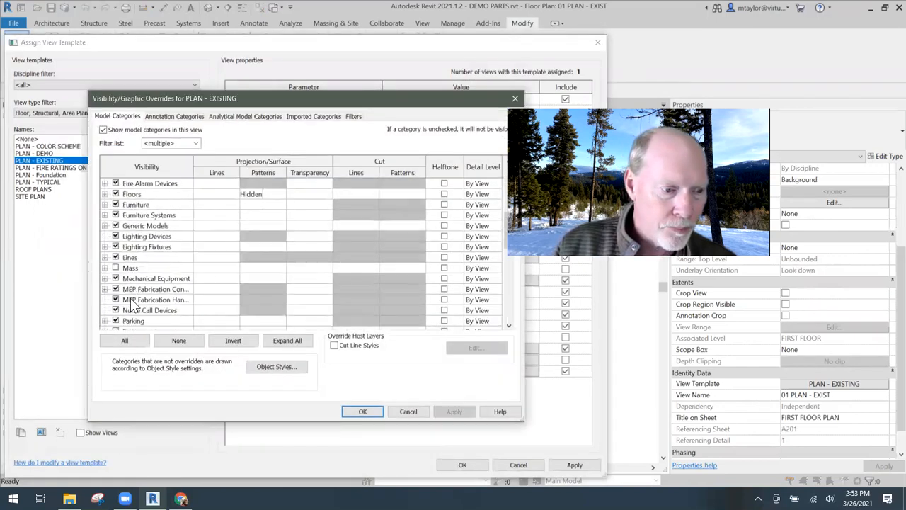
pyautogui.scroll(-2, 131, 304)
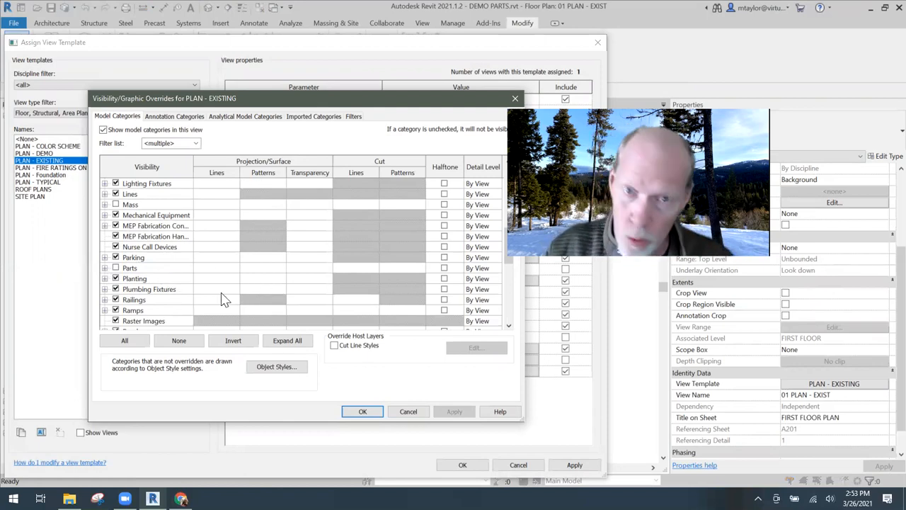
pyautogui.click(408, 412)
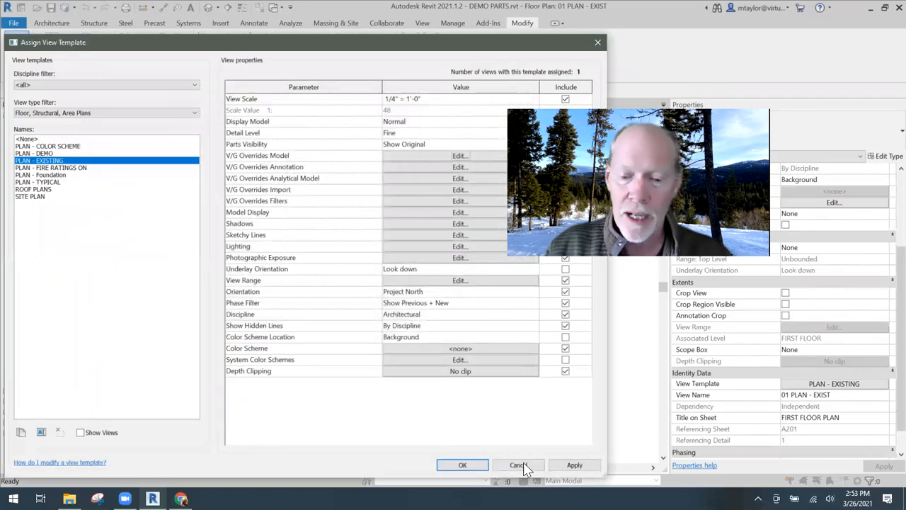
pyautogui.click(520, 466)
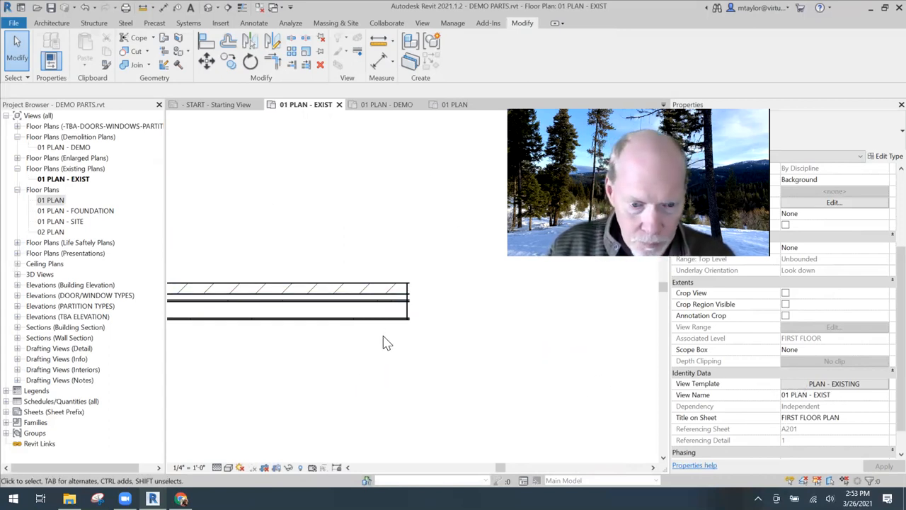
# Turn on the Parts category in the model visibility overrides of the PLAN - EXISTING view template.
pyautogui.click(836, 386)
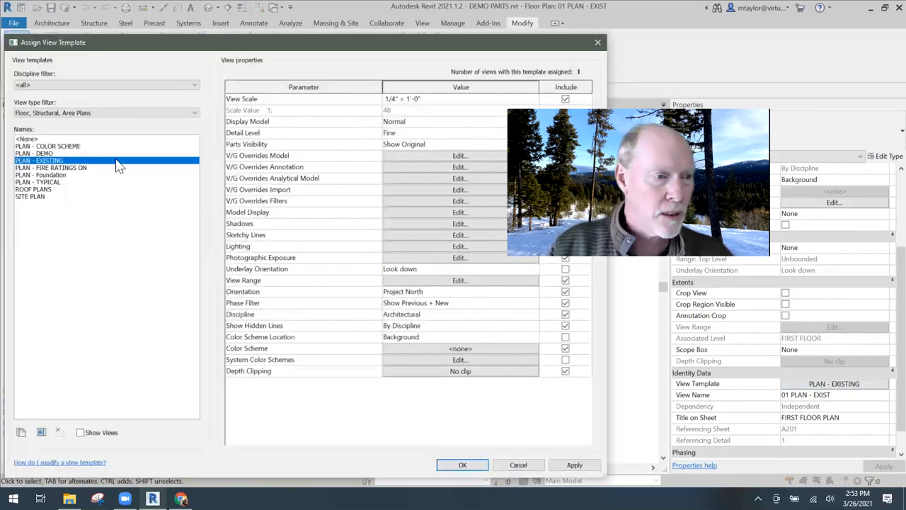
pyautogui.click(460, 155)
pyautogui.scroll(-8, 133, 298)
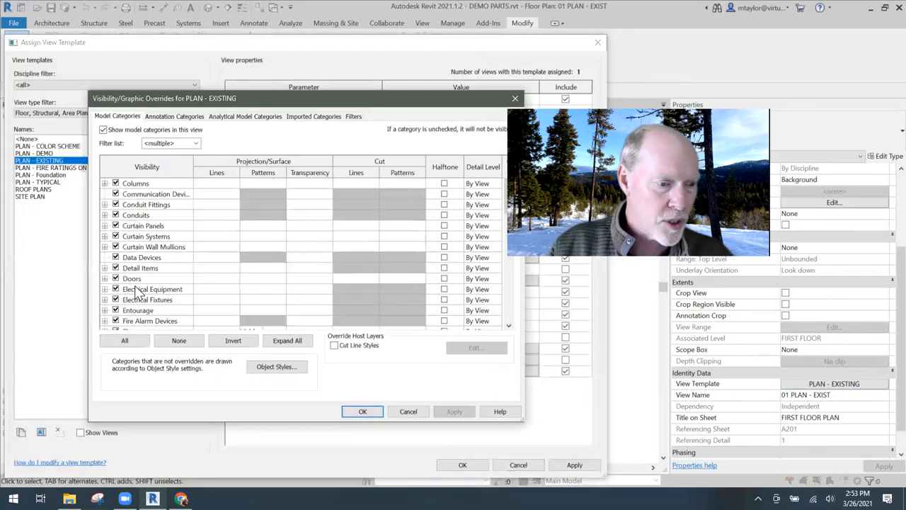
pyautogui.click(116, 310)
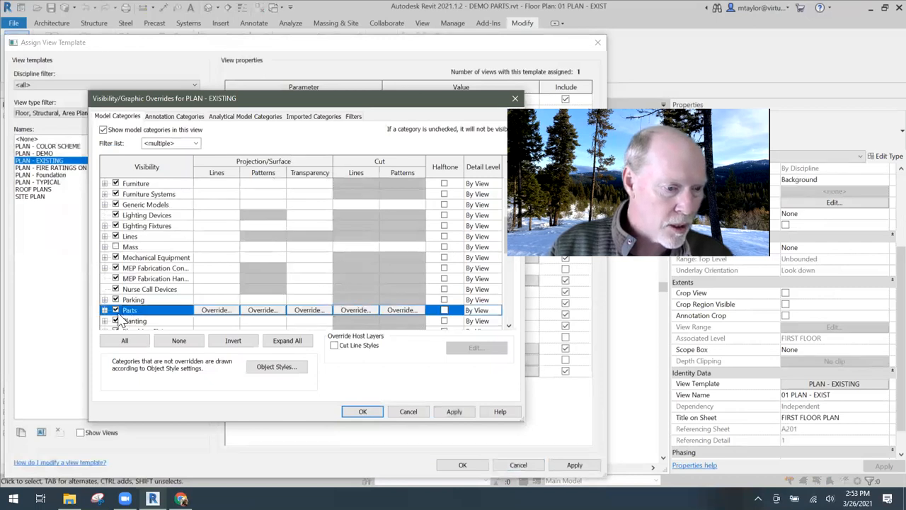
pyautogui.click(365, 413)
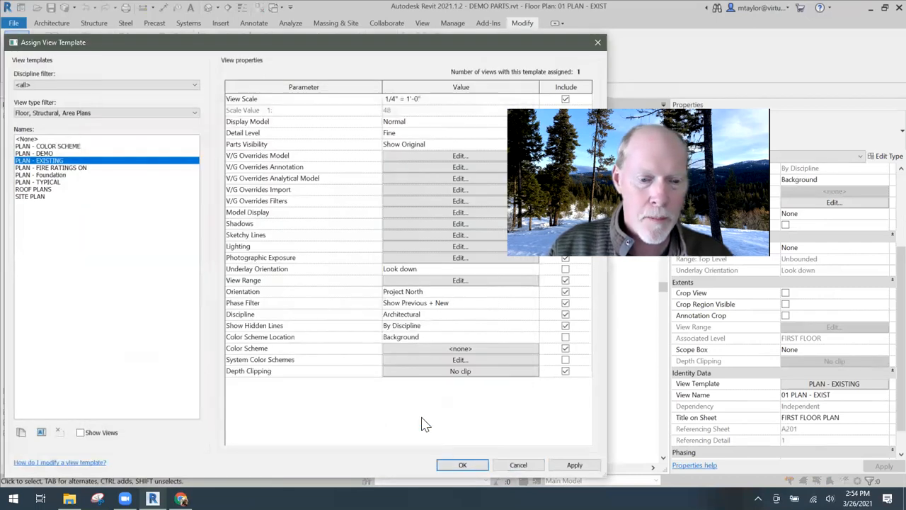
pyautogui.click(462, 464)
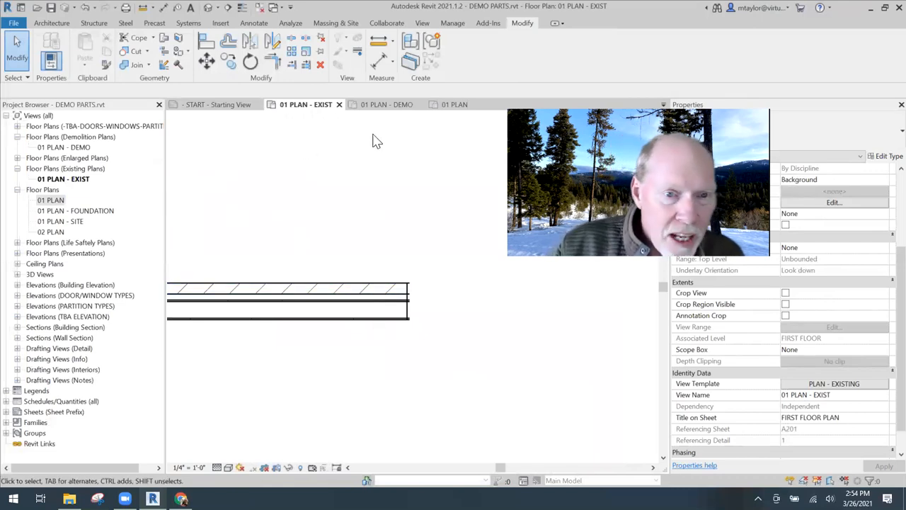
# Hide the original wall element in the 01 PLAN - DEMO view, keeping its individual parts displayed.
pyautogui.click(390, 106)
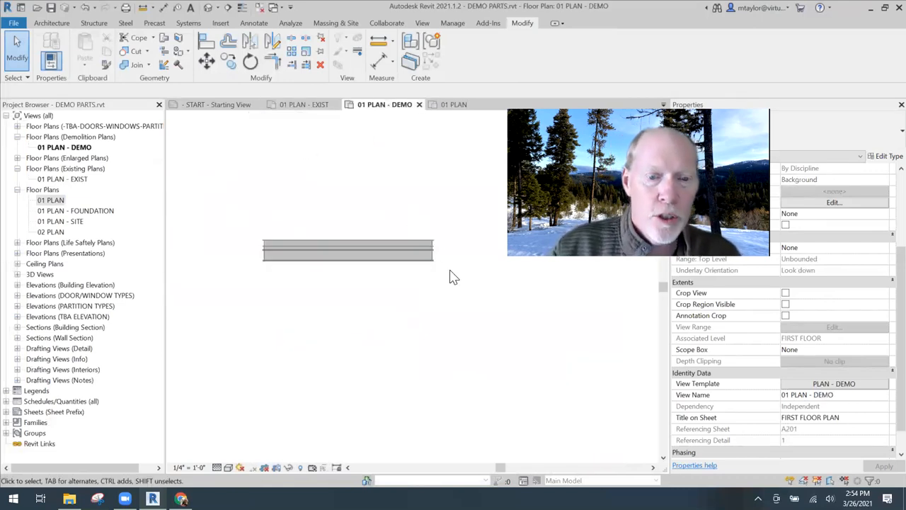
pyautogui.scroll(2, 439, 253)
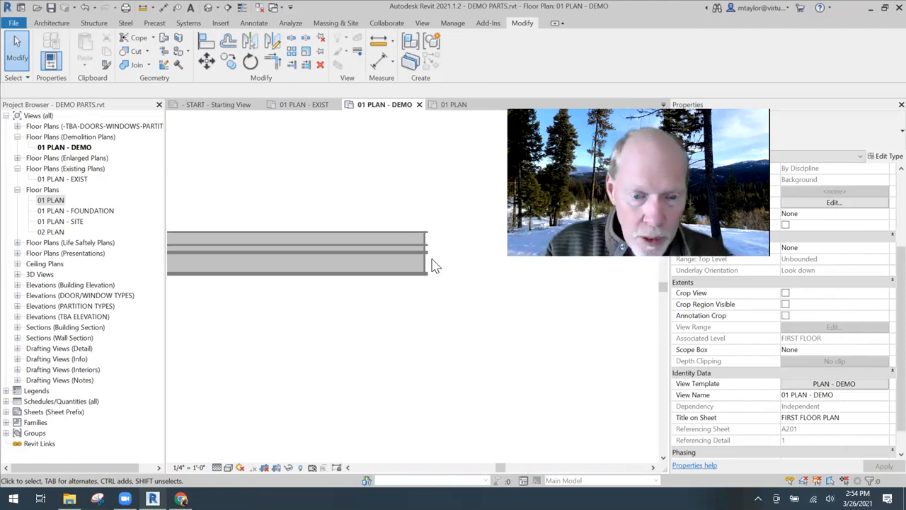
pyautogui.scroll(3, 419, 247)
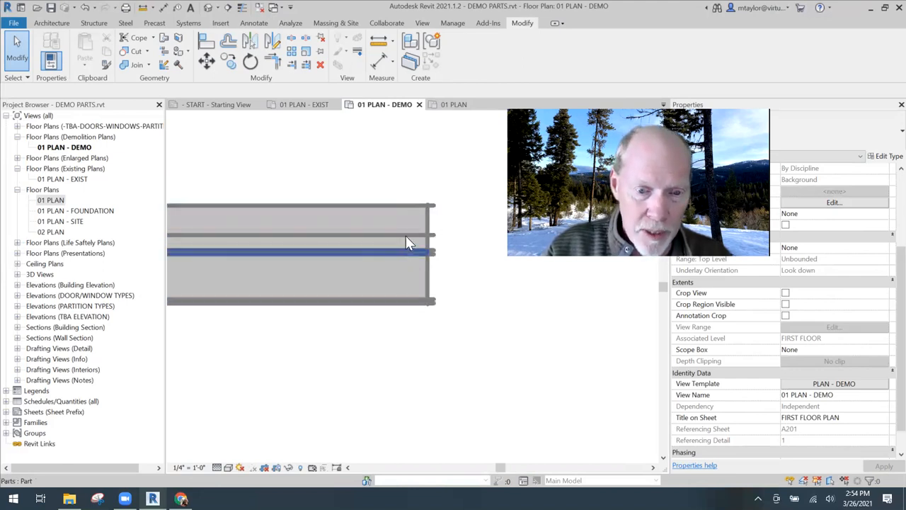
pyautogui.click(427, 275)
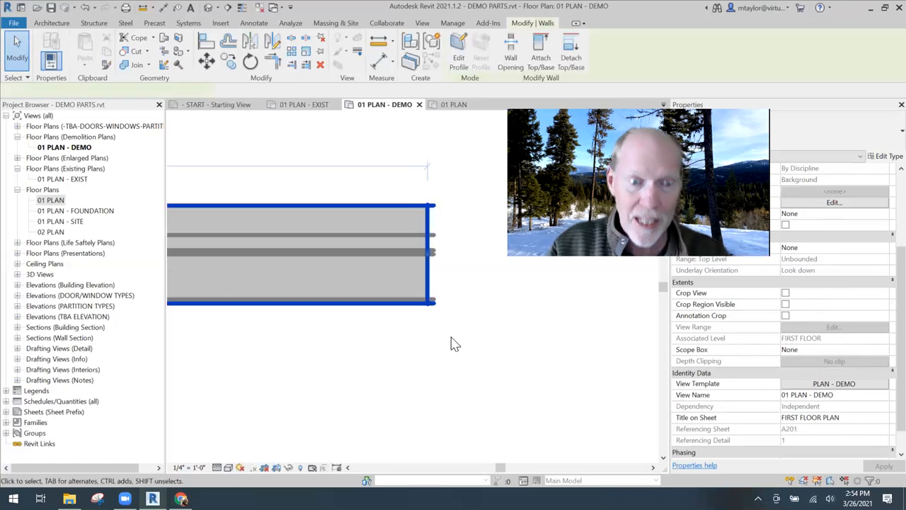
pyautogui.rightClick(403, 206)
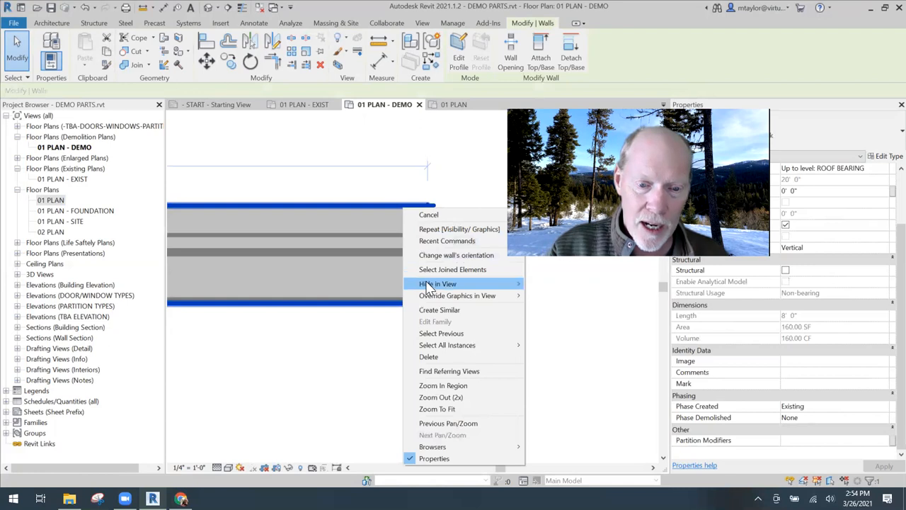
pyautogui.moveTo(439, 284)
pyautogui.click(549, 284)
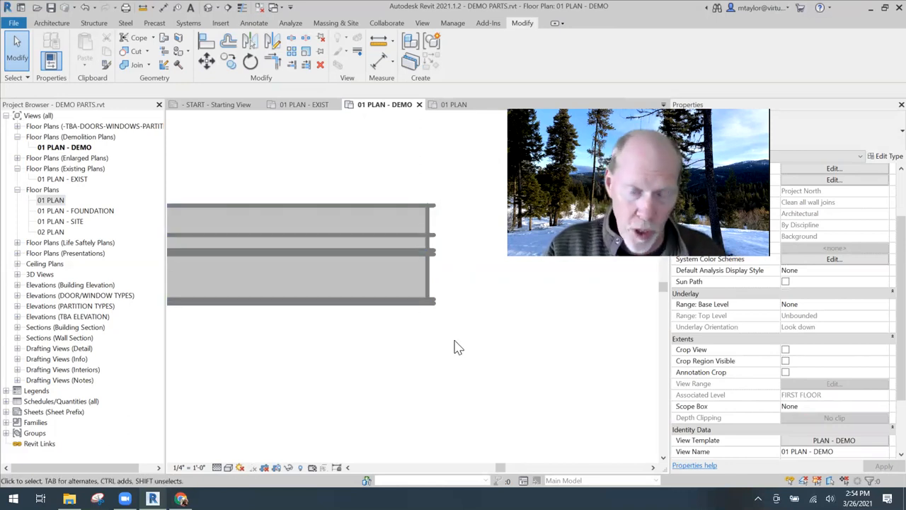
pyautogui.scroll(-2, 454, 347)
pyautogui.scroll(2, 433, 358)
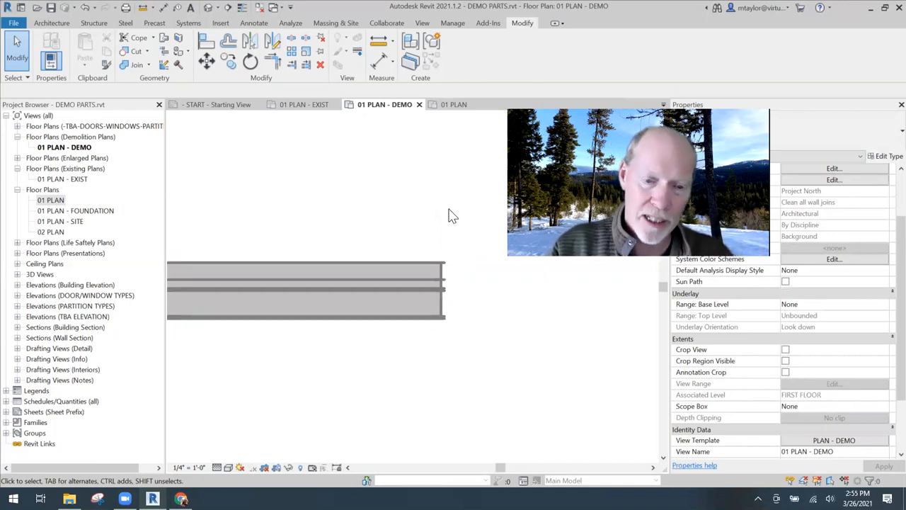
# Turn off Phase Demolished By Original for the brick part in 01 PLAN - DEMO and set its Phase Demolished to New Construction.
pyautogui.click(394, 265)
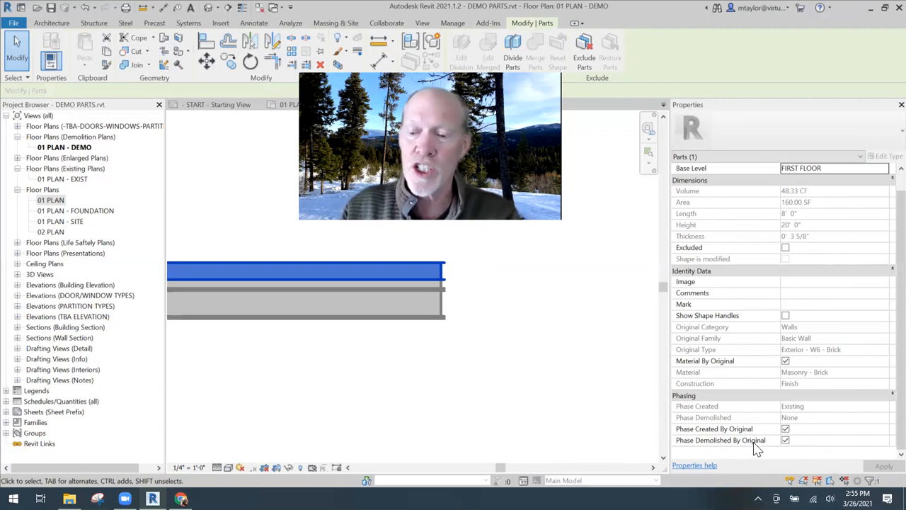
pyautogui.click(785, 440)
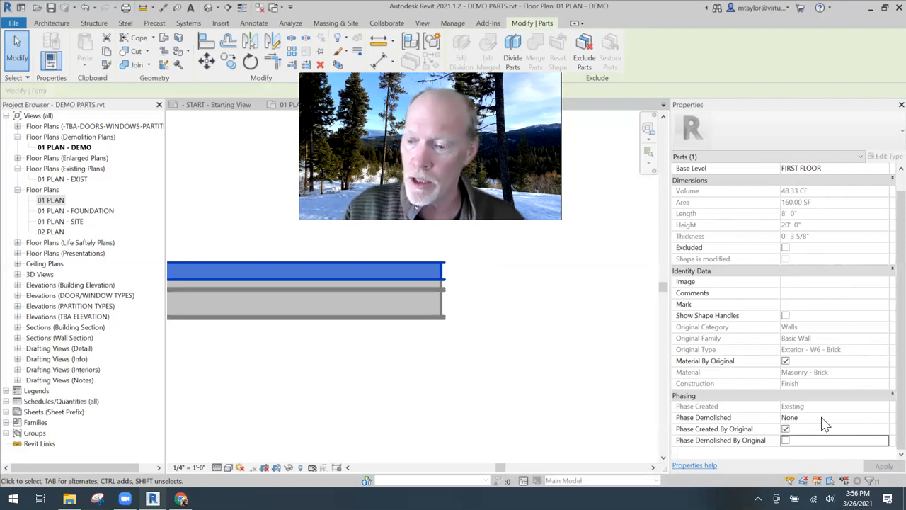
pyautogui.click(827, 419)
pyautogui.click(884, 418)
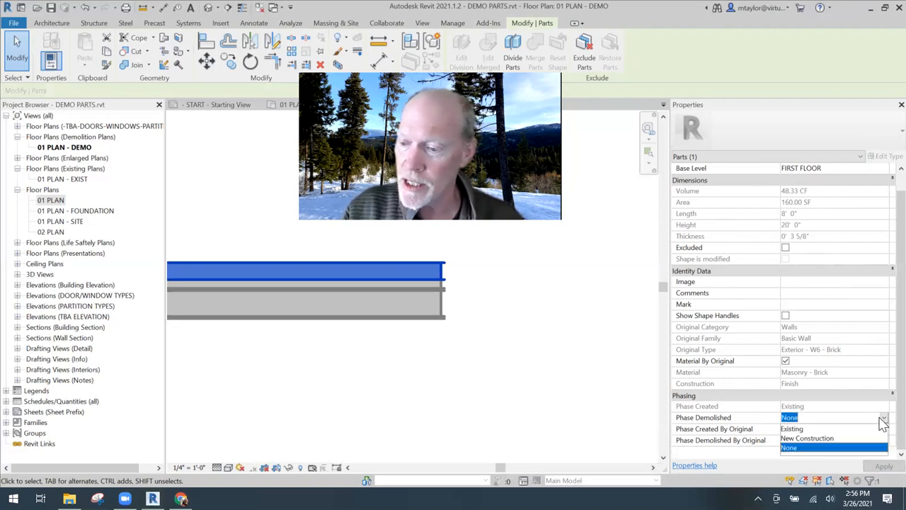
pyautogui.click(814, 438)
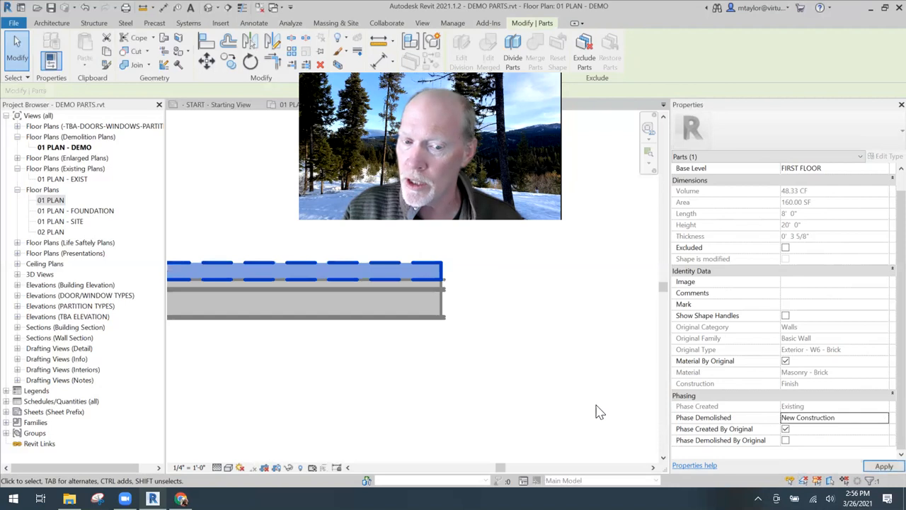
pyautogui.click(439, 391)
pyautogui.scroll(-2, 408, 384)
pyautogui.moveTo(330, 373); pyautogui.dragTo(434, 370, button='middle')
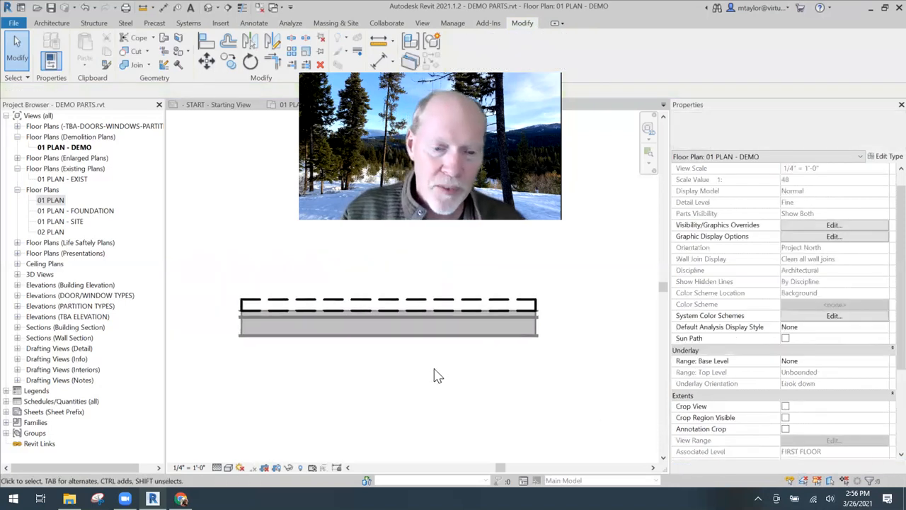
pyautogui.scroll(1, 434, 369)
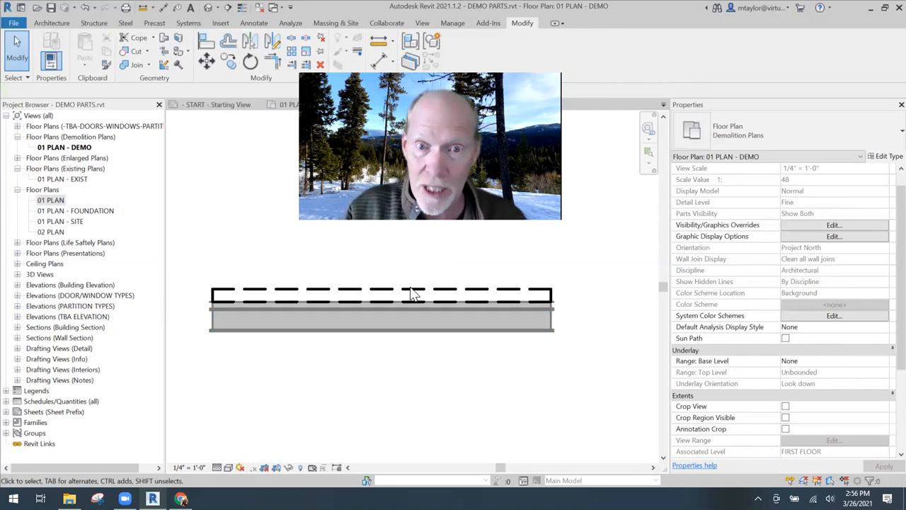
# Compare how the wall's parts display in the 01 PLAN - EXIST, 01 PLAN - DEMO and 01 PLAN views.
pyautogui.click(304, 105)
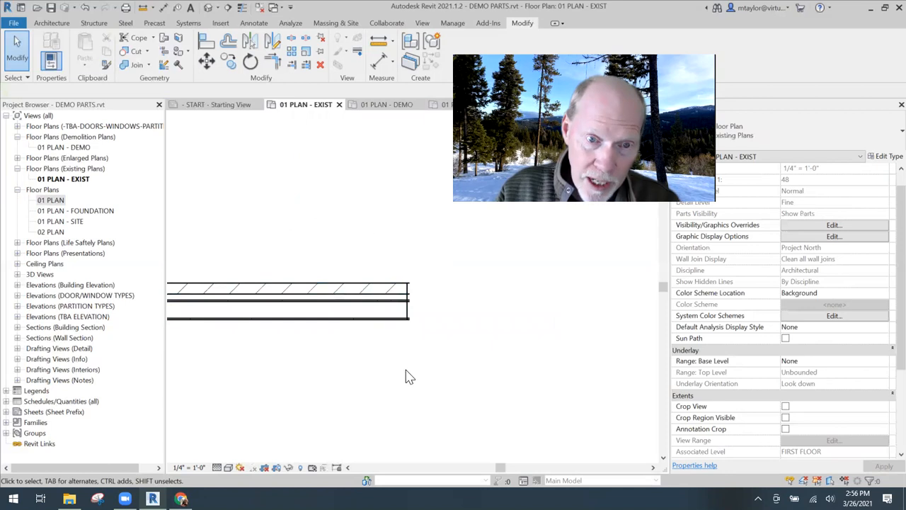
pyautogui.click(386, 106)
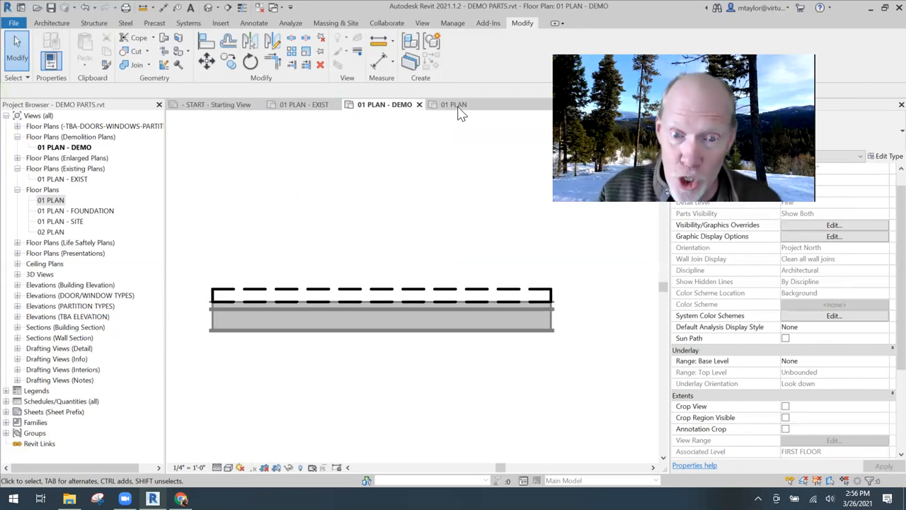
pyautogui.click(453, 105)
pyautogui.scroll(2, 410, 336)
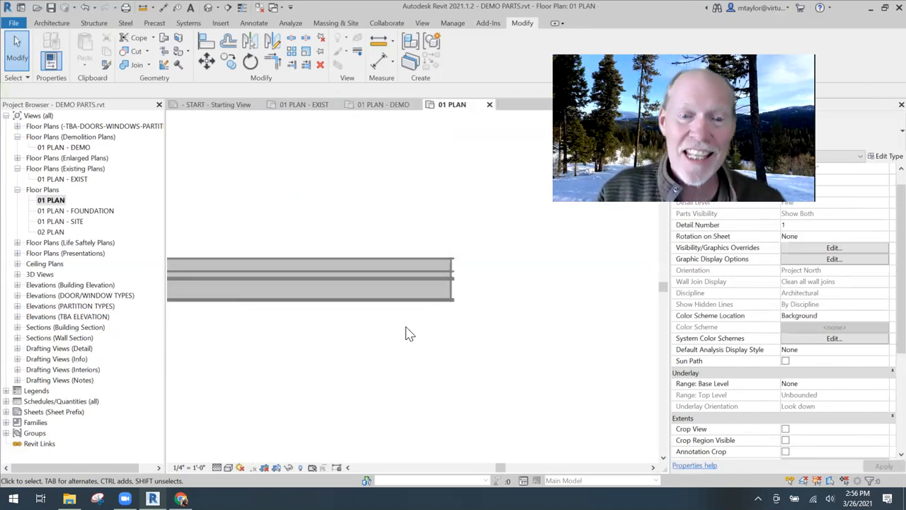
# Hide the original wall element in the 01 PLAN view, keeping its individual parts displayed.
pyautogui.scroll(3, 455, 309)
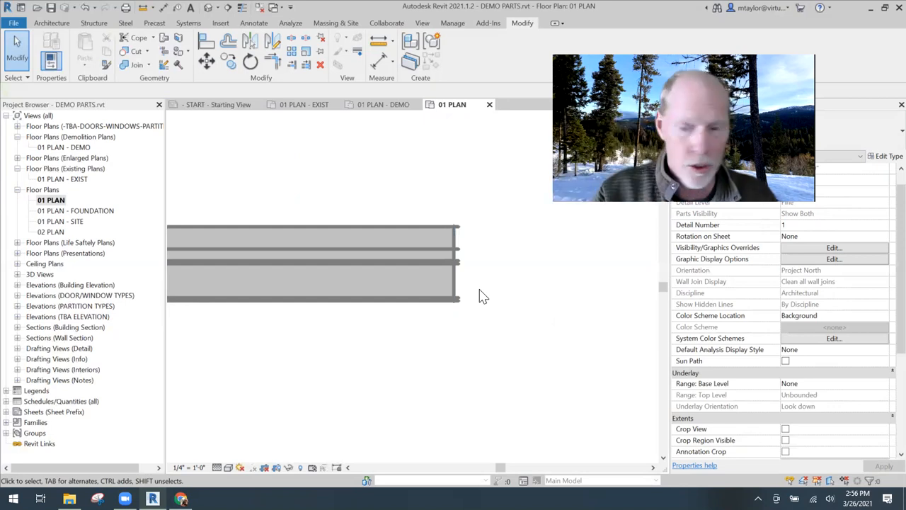
pyautogui.scroll(-4, 772, 375)
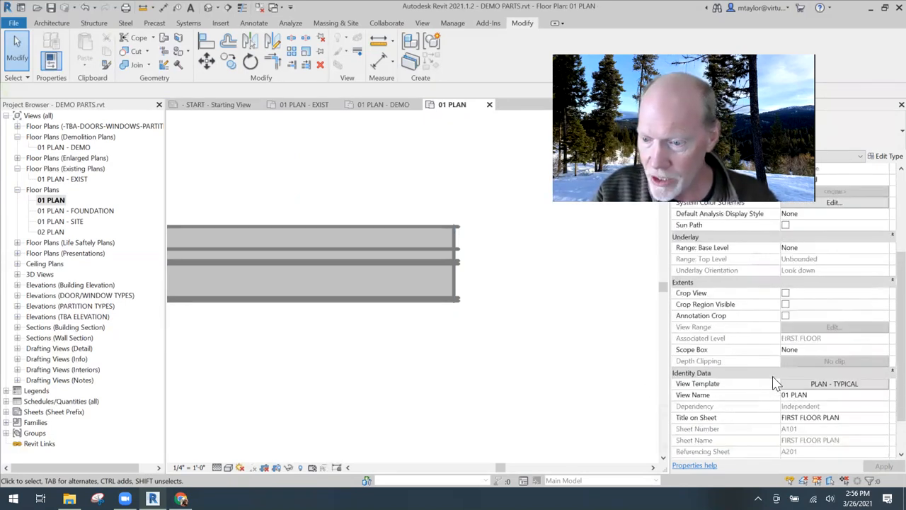
pyautogui.click(476, 252)
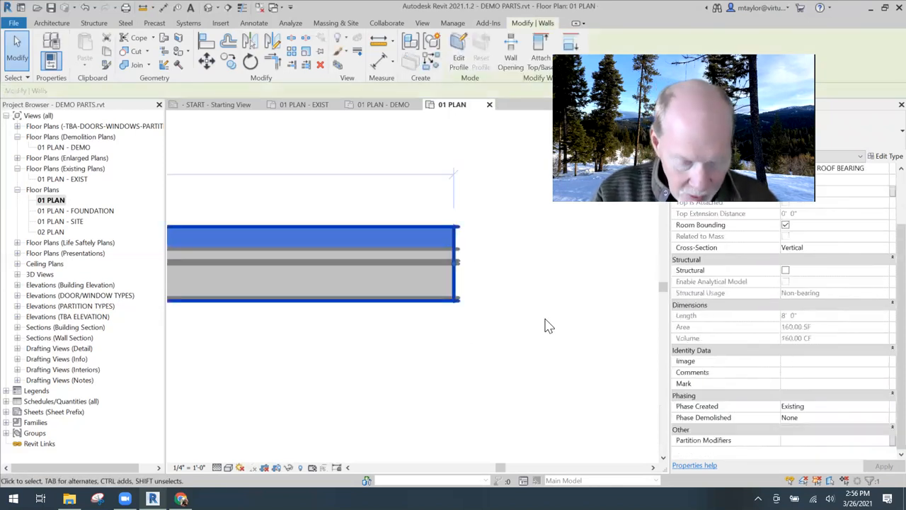
pyautogui.rightClick(404, 226)
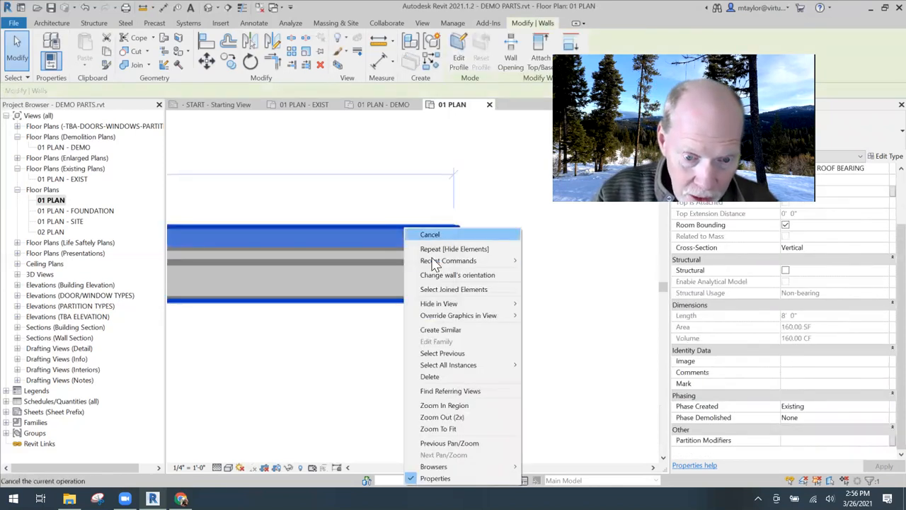
pyautogui.moveTo(446, 303)
pyautogui.click(546, 306)
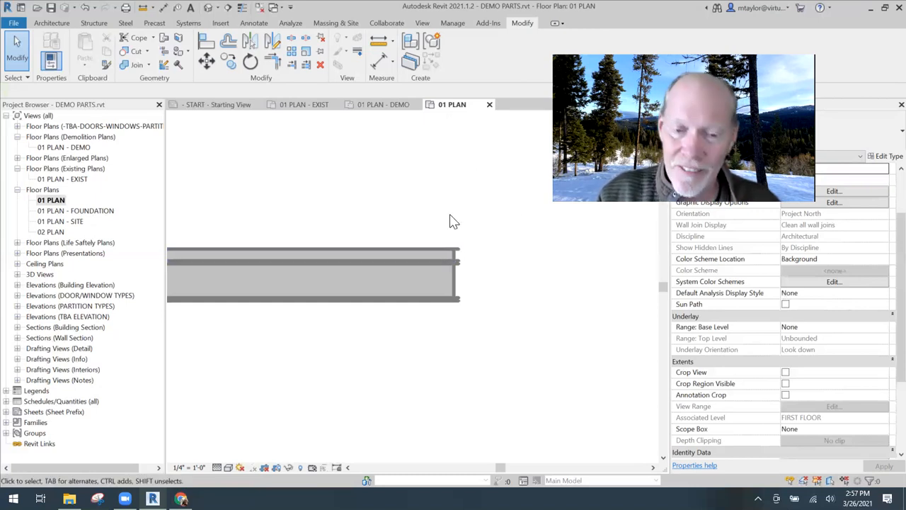
# Exclude the wall's air space part in the 01 PLAN view, restore it, and exclude it again.
pyautogui.click(441, 254)
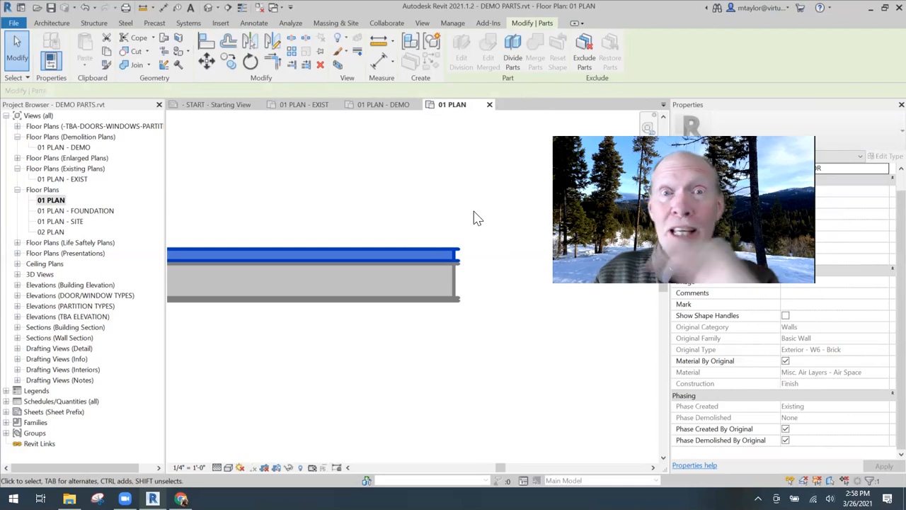
pyautogui.click(585, 43)
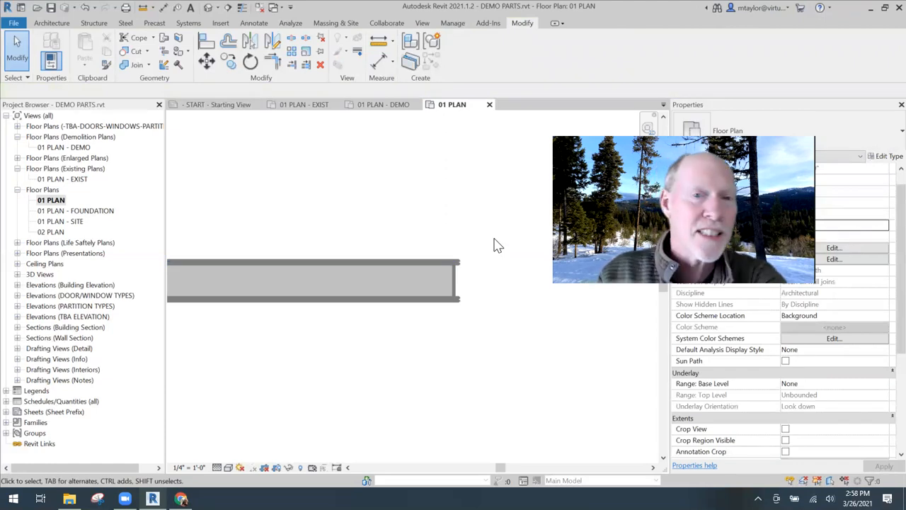
pyautogui.click(457, 257)
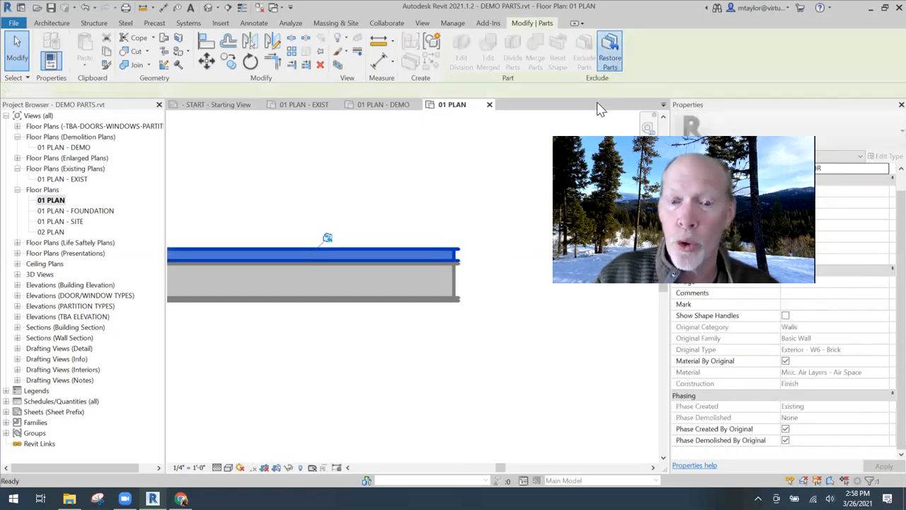
pyautogui.click(467, 230)
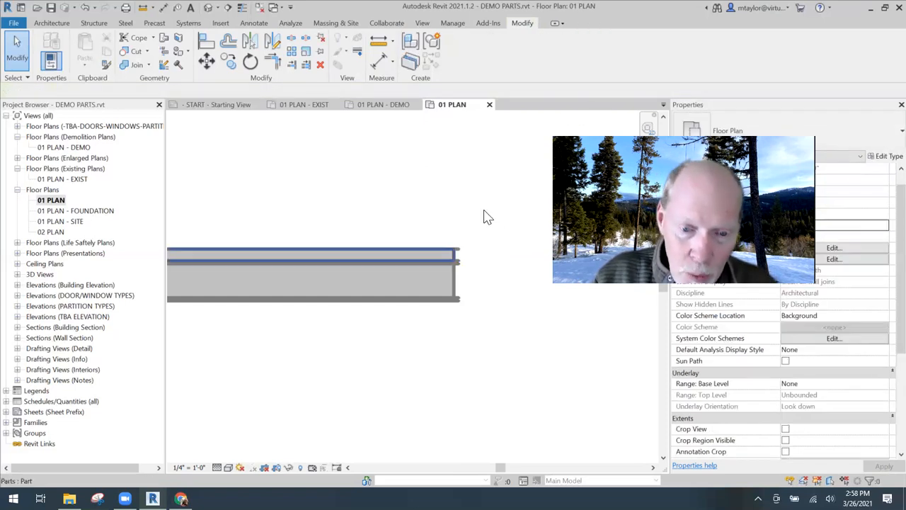
pyautogui.click(457, 253)
pyautogui.click(584, 53)
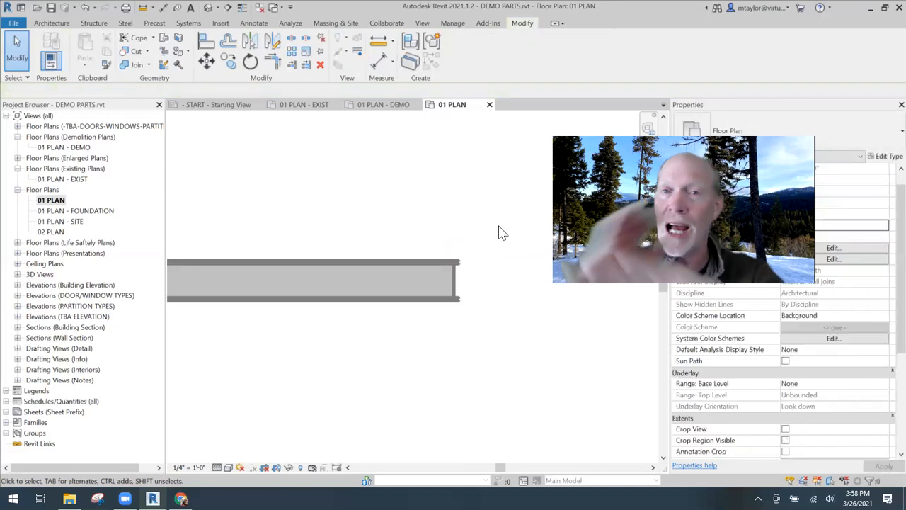
# Check how excluding the air space part affects the wall in 01 PLAN - EXIST, 01 PLAN - DEMO and 01 PLAN.
pyautogui.click(310, 107)
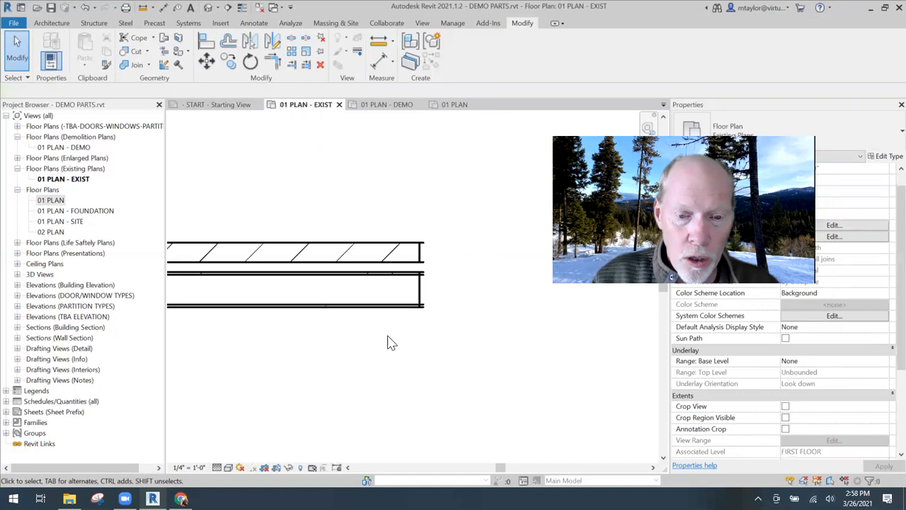
pyautogui.scroll(2, 388, 342)
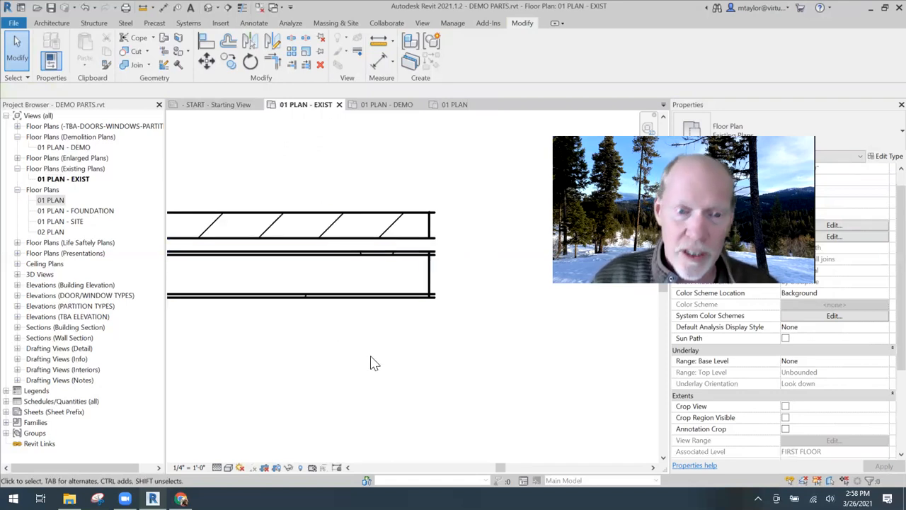
pyautogui.click(387, 104)
pyautogui.scroll(3, 425, 219)
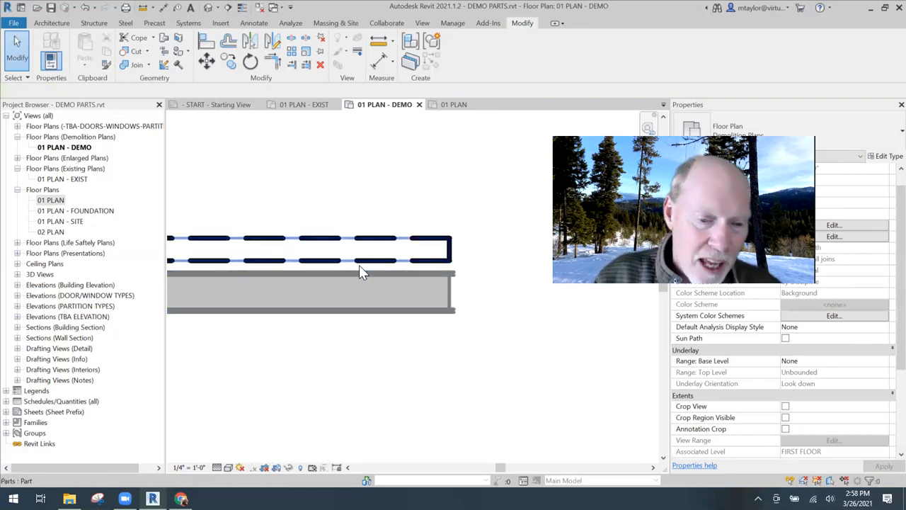
pyautogui.click(455, 106)
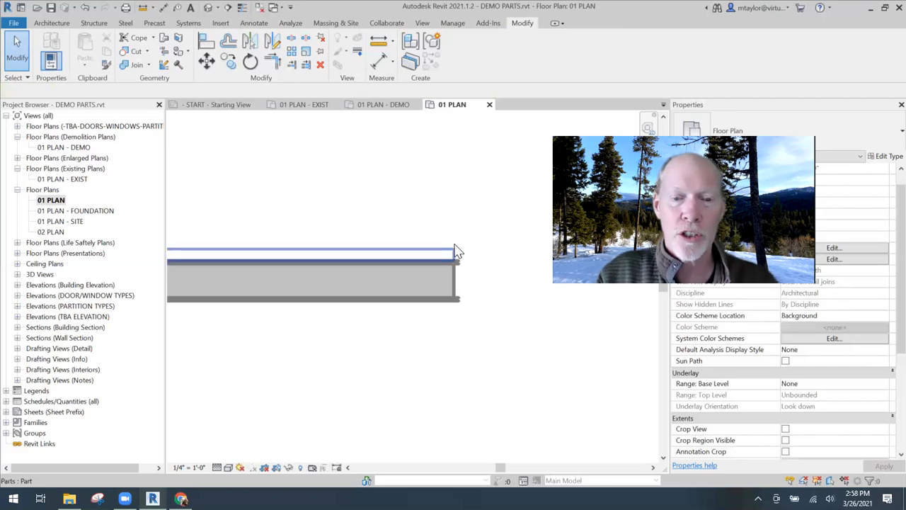
pyautogui.scroll(-2, 481, 359)
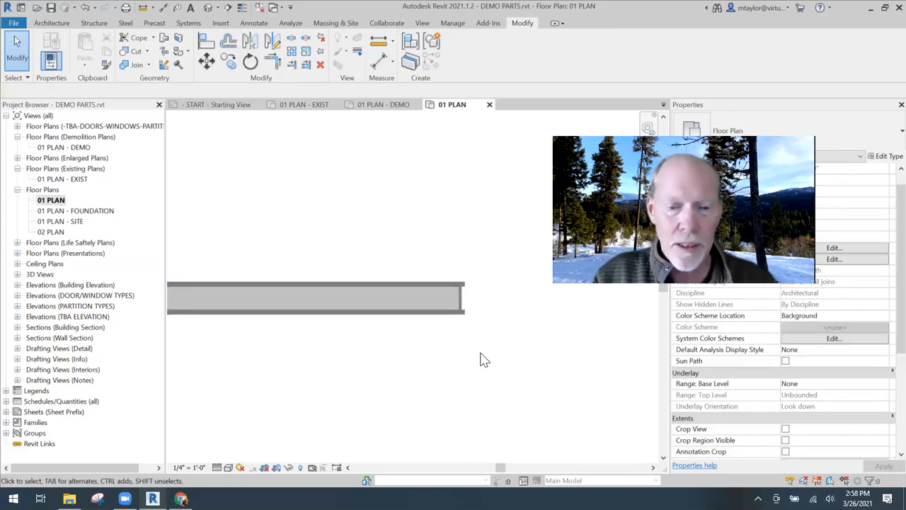
pyautogui.scroll(-1, 354, 380)
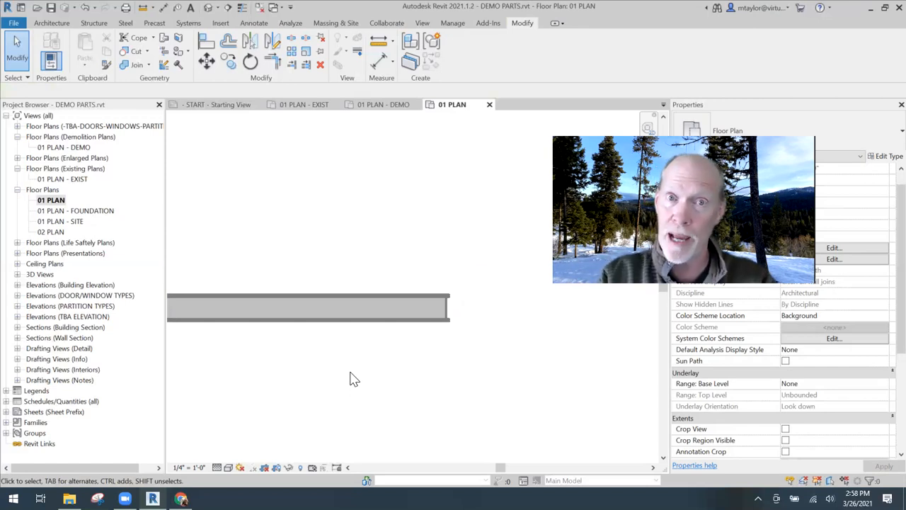
# Draw an 8'-0" Interior - M8 wall parallel to the remaining wall parts, on their exterior side in 01 PLAN.
pyautogui.click(68, 22)
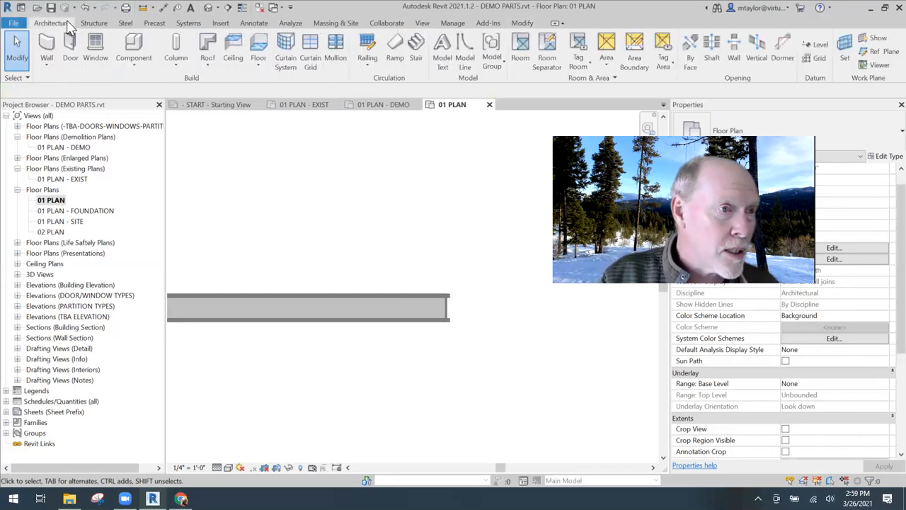
pyautogui.press('w')
pyautogui.press('a')
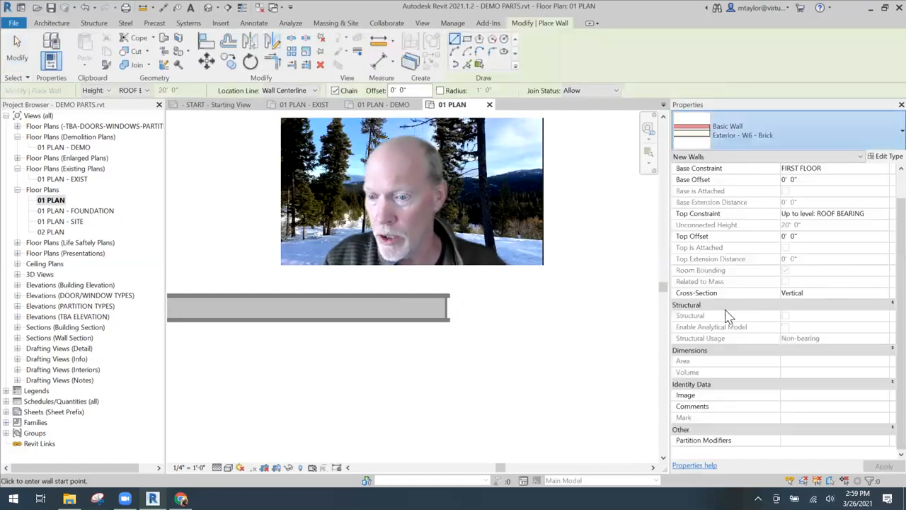
pyautogui.click(779, 131)
pyautogui.scroll(-10, 718, 315)
pyautogui.scroll(-4, 717, 307)
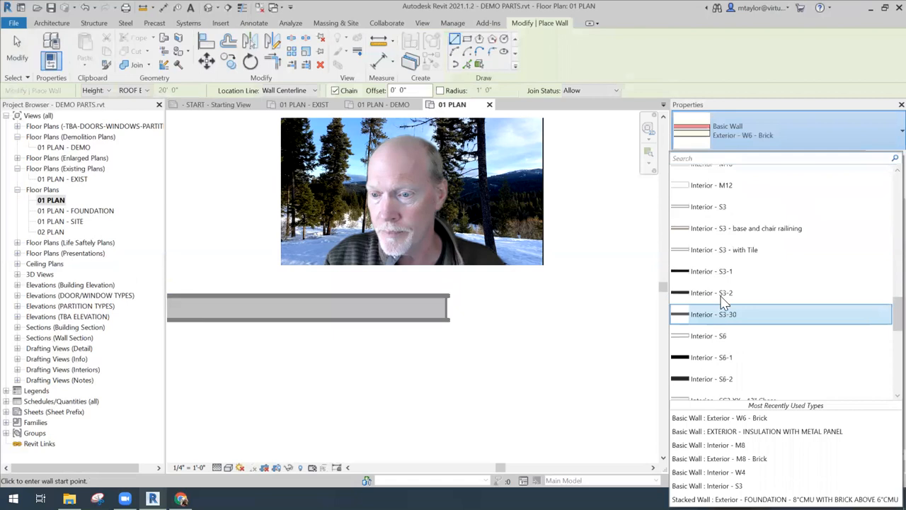
pyautogui.scroll(5, 720, 297)
pyautogui.click(716, 235)
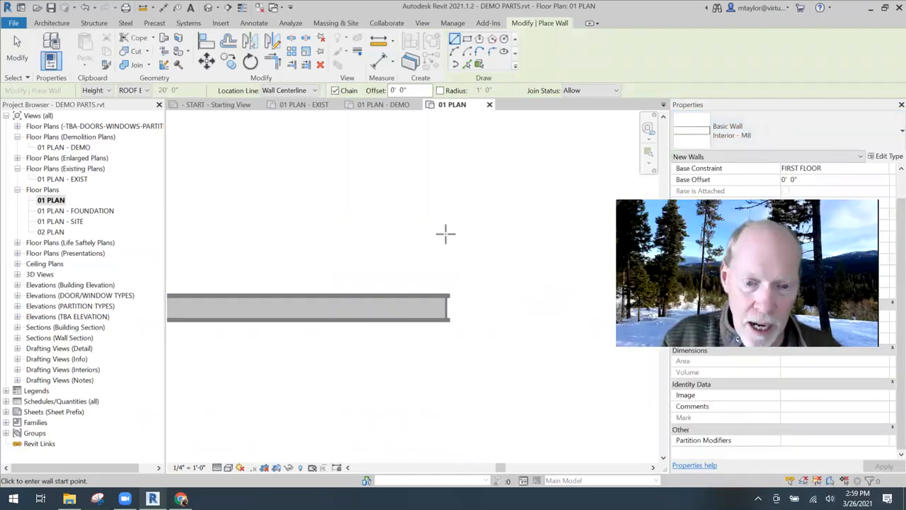
pyautogui.click(443, 226)
pyautogui.moveTo(286, 227)
pyautogui.mouseDown(button='middle')
pyautogui.moveTo(392, 238)
pyautogui.moveTo(436, 228)
pyautogui.mouseUp(button='middle')
pyautogui.click(204, 229)
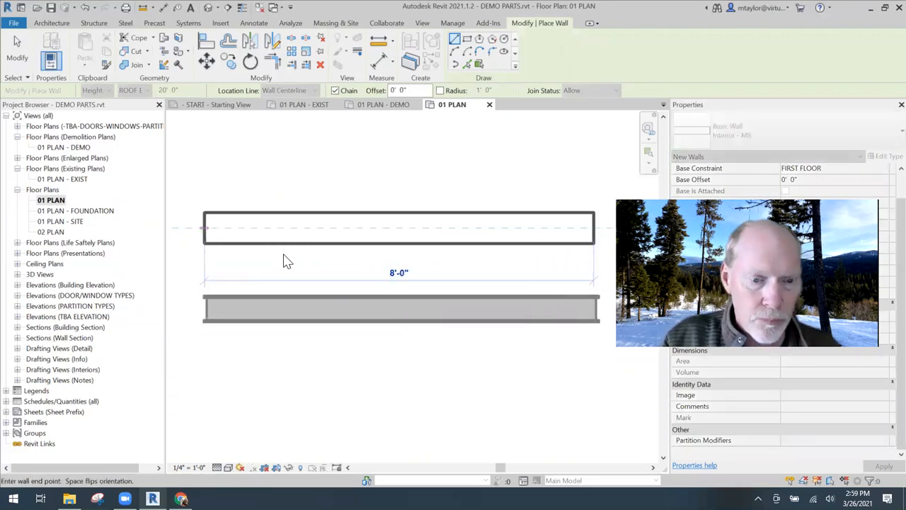
pyautogui.press('Escape')
pyautogui.press('Escape')
# Dimension the gap between the new M8 wall and the existing wall parts with an aligned dimension.
pyautogui.scroll(-1, 441, 404)
pyautogui.moveTo(440, 404); pyautogui.dragTo(414, 346, button='middle')
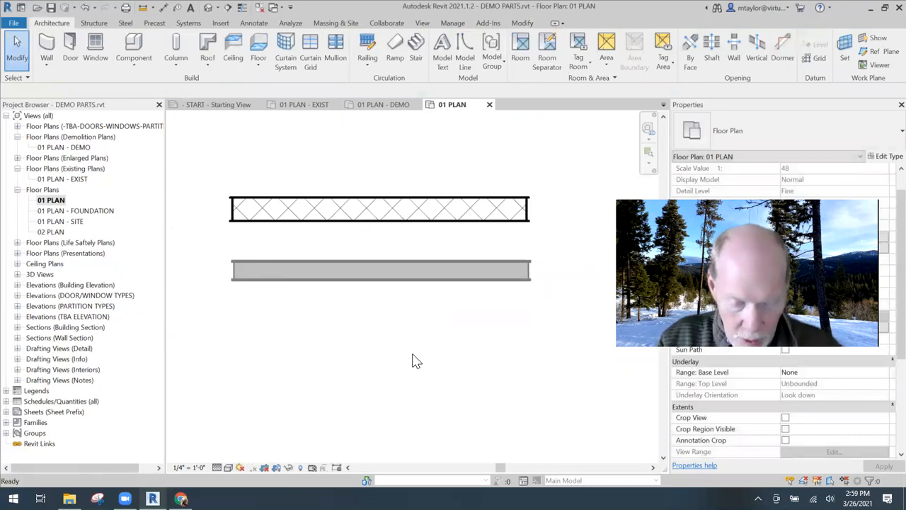
pyautogui.press('d')
pyautogui.press('i')
pyautogui.click(308, 226)
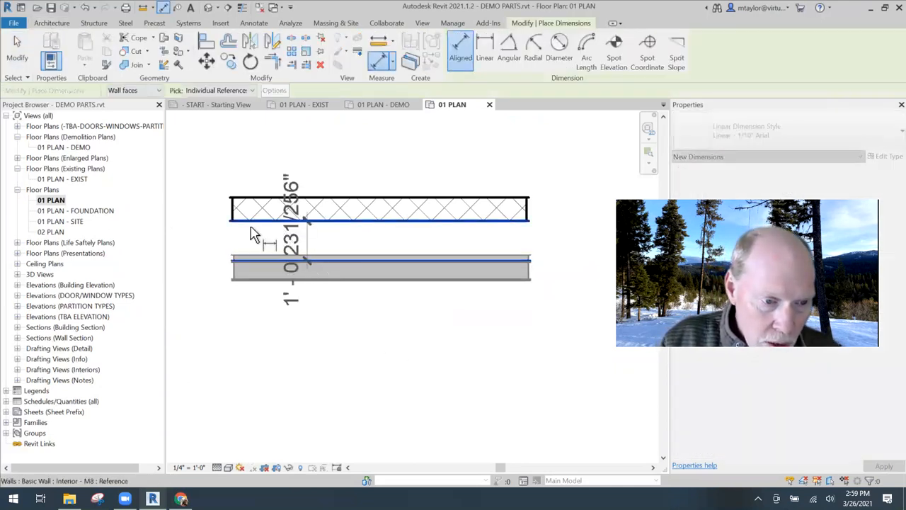
pyautogui.click(212, 239)
pyautogui.press('Escape')
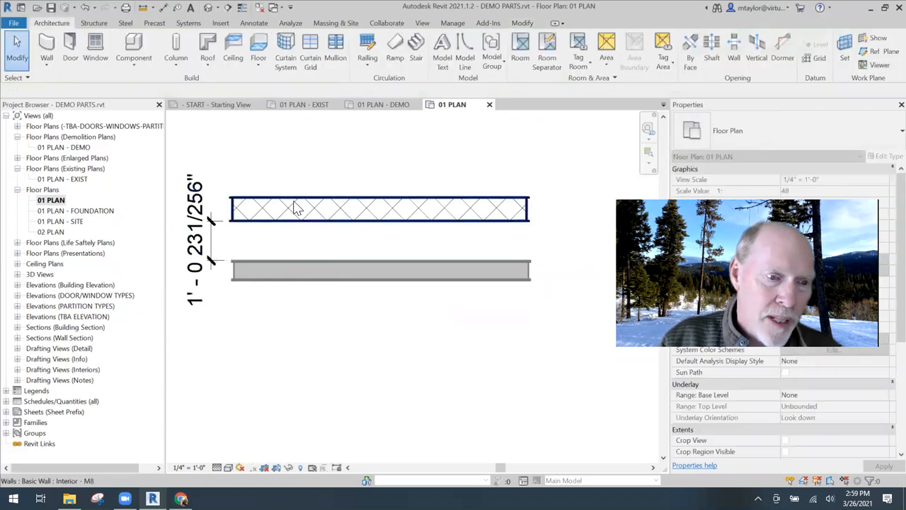
# Set the gap between the M8 wall and the existing wall parts to 2", and delete the M8 wall.
pyautogui.click(300, 206)
pyautogui.click(201, 239)
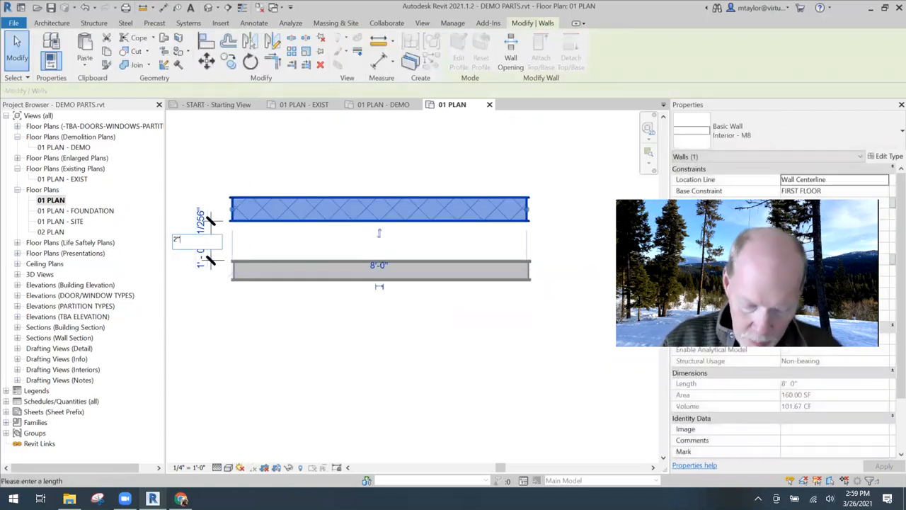
pyautogui.write('2"')
pyautogui.press('Return')
pyautogui.press('Escape')
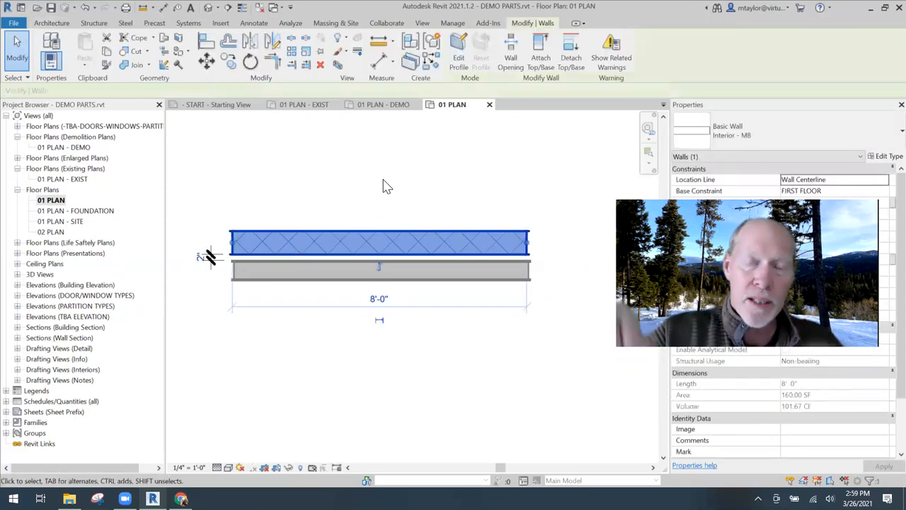
pyautogui.press('Delete')
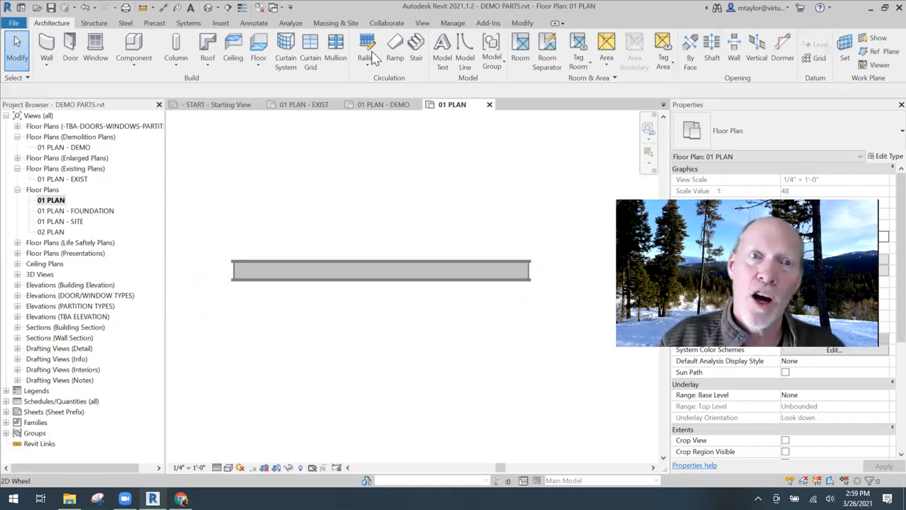
# Draw an EXTERIOR - INSULATION WITH METAL PANEL wall against the exterior face of the remaining parts, along their full length.
pyautogui.click(46, 44)
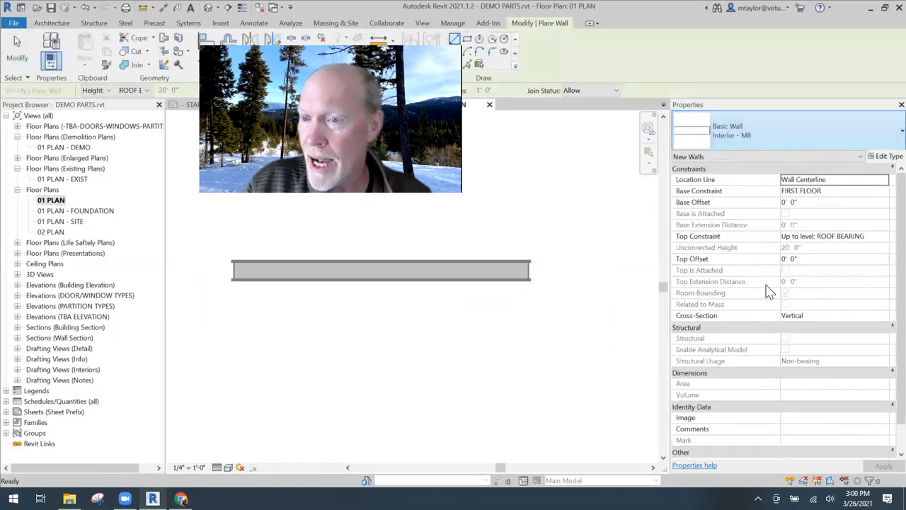
pyautogui.click(778, 131)
pyautogui.scroll(10, 772, 265)
pyautogui.scroll(5, 765, 254)
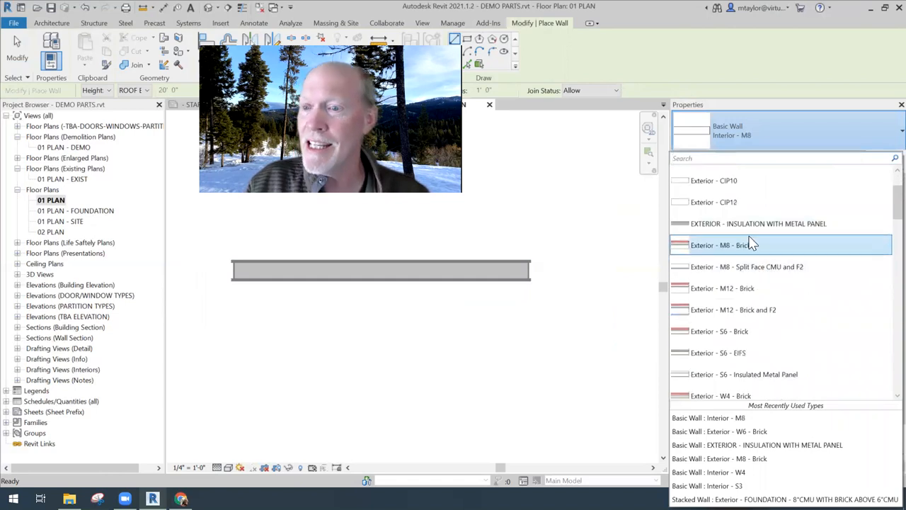
pyautogui.click(815, 224)
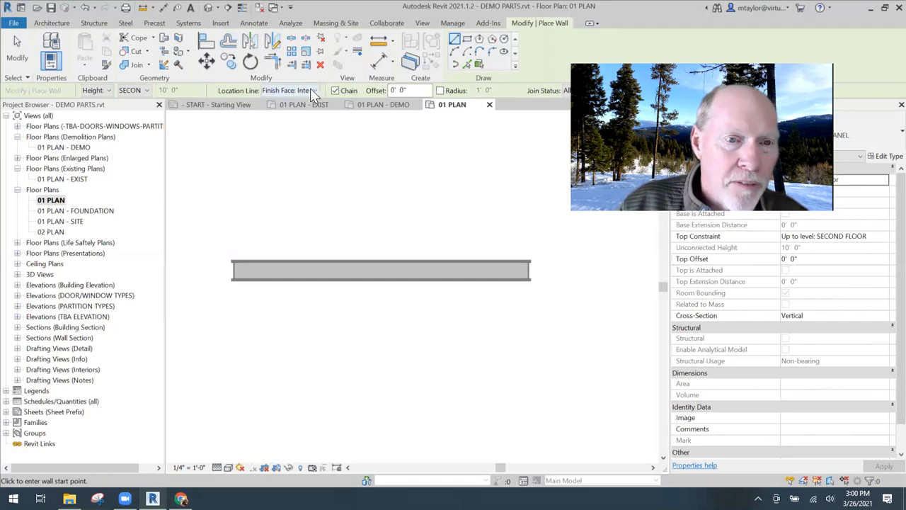
pyautogui.click(526, 261)
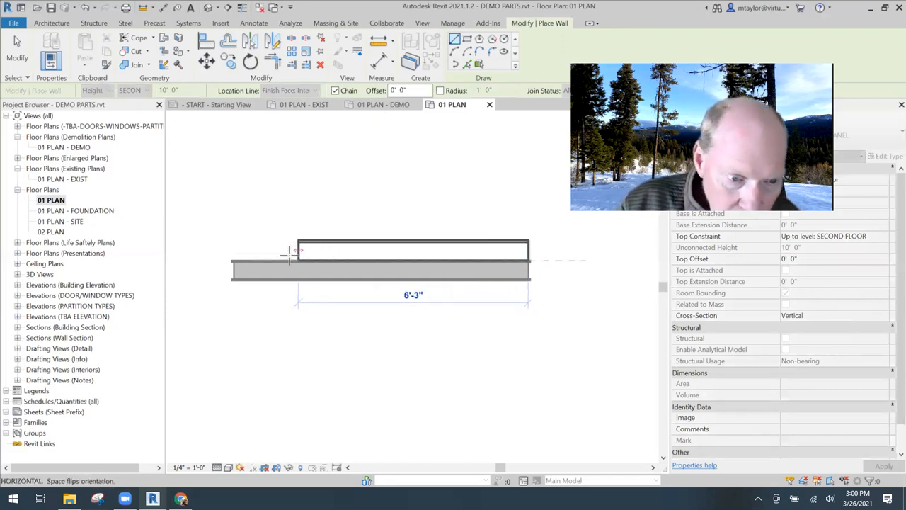
pyautogui.click(233, 260)
pyautogui.press('Escape')
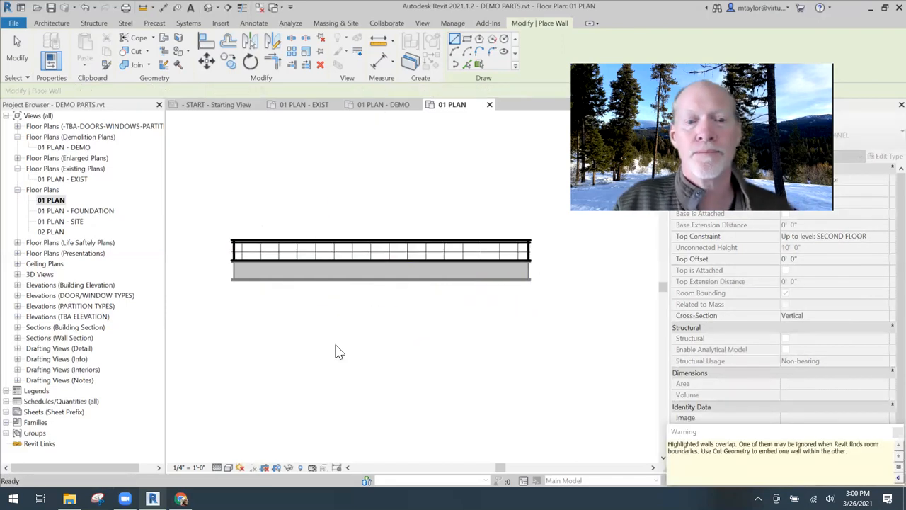
pyautogui.press('Escape')
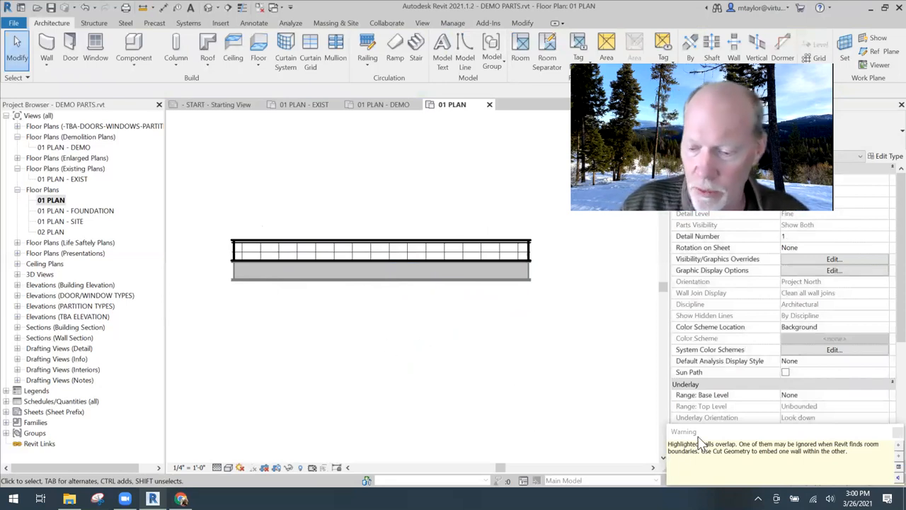
pyautogui.click(897, 432)
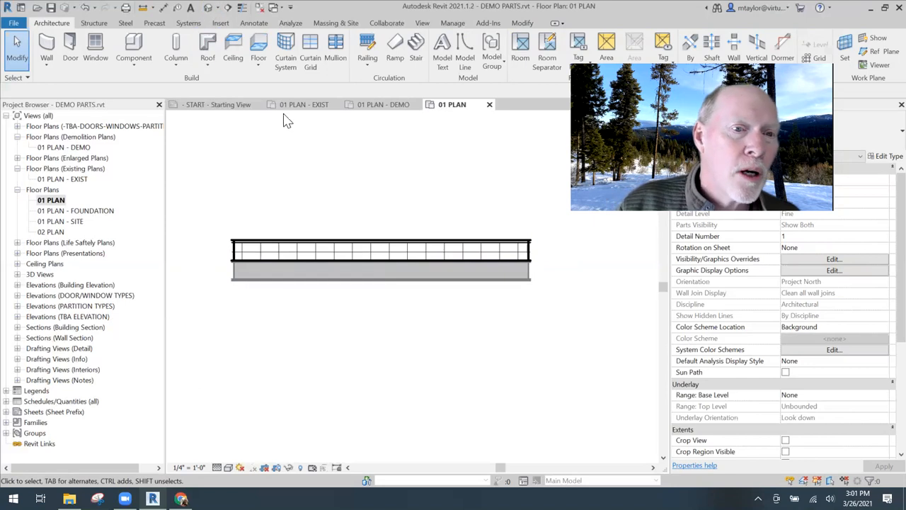
# In the 3D view, set the metal panel wall's top constraint to Up to level: SECOND FLOOR.
pyautogui.click(207, 8)
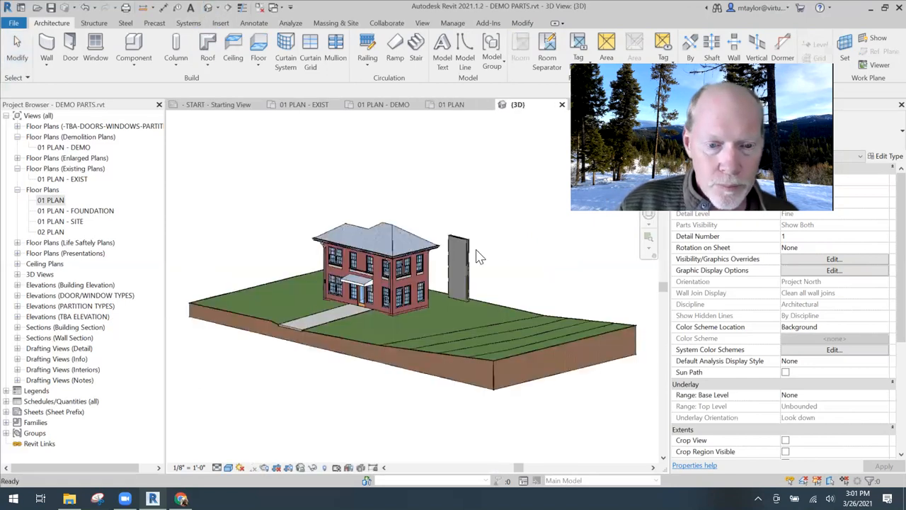
pyautogui.keyDown('shift'); pyautogui.moveTo(514, 265); pyautogui.dragTo(486, 284, button='middle'); pyautogui.keyUp('shift')
pyautogui.click(485, 279)
pyautogui.scroll(5, 486, 278)
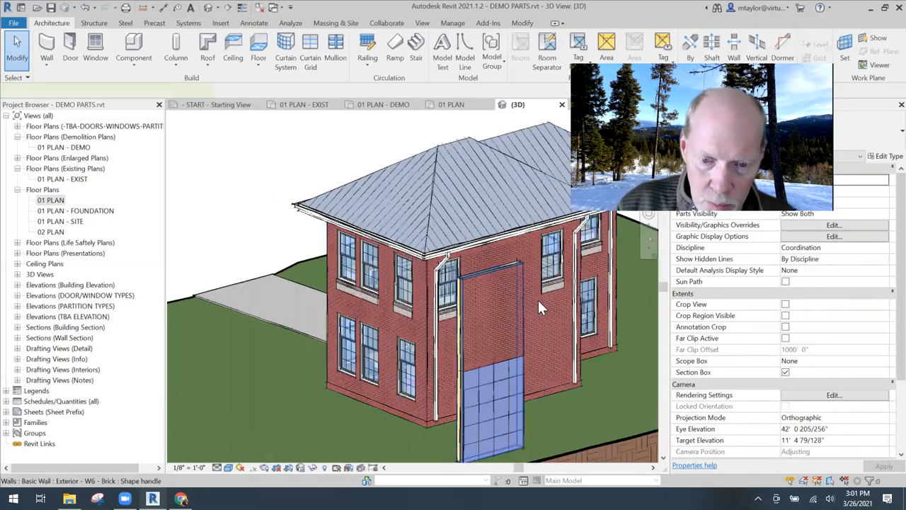
pyautogui.click(883, 238)
pyautogui.click(884, 236)
pyautogui.click(800, 269)
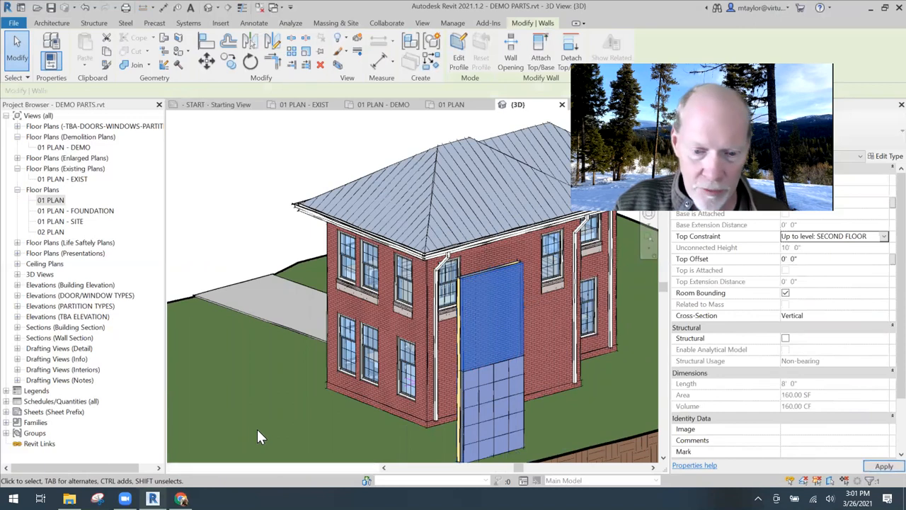
pyautogui.click(239, 254)
pyautogui.scroll(5, 436, 319)
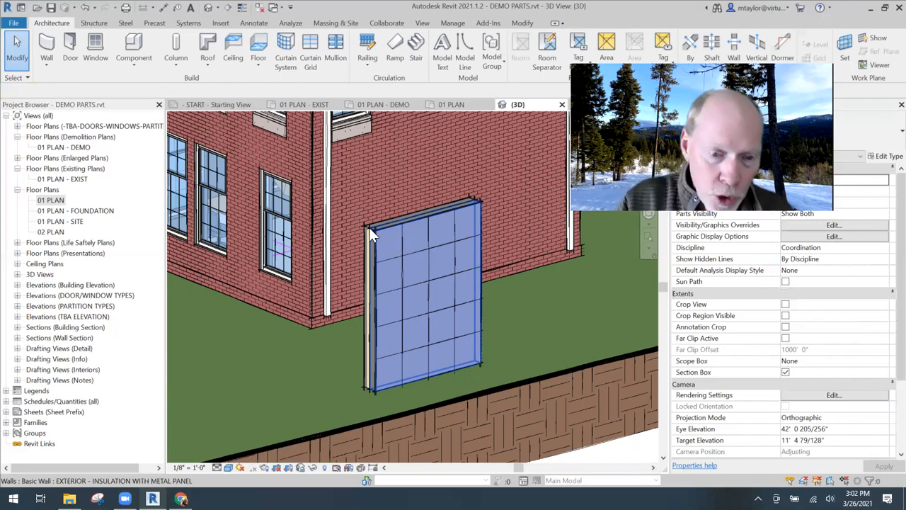
# Hide the original Exterior - W6 - Brick wall in the 3D view, leaving its parts and the metal panel wall displayed.
pyautogui.press('Tab')
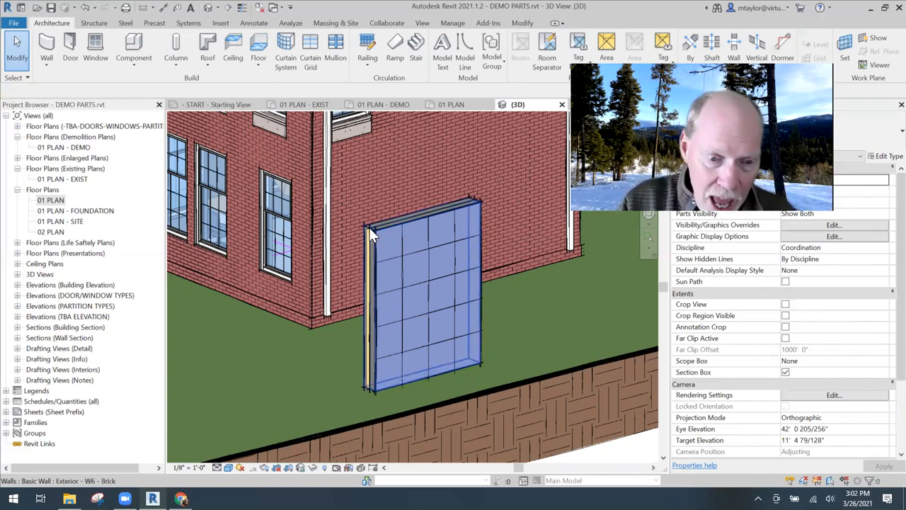
pyautogui.click(432, 289)
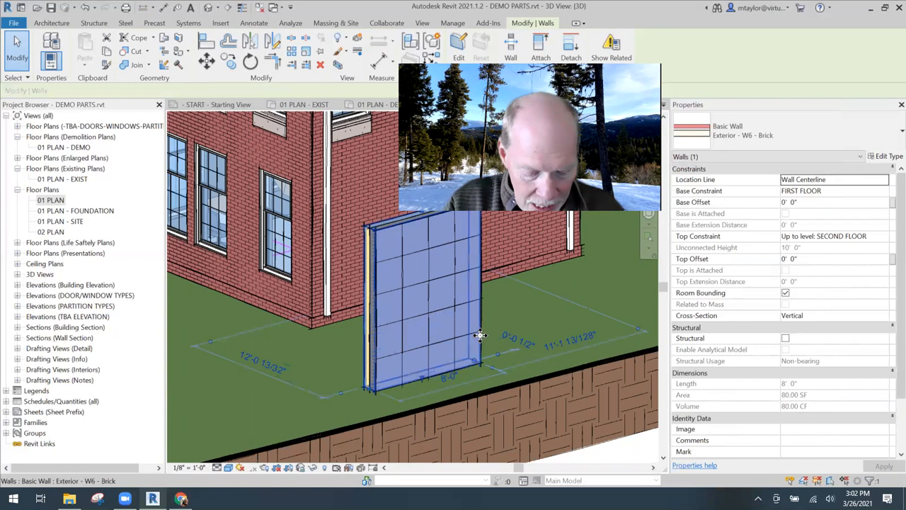
pyautogui.press('e')
pyautogui.press('h')
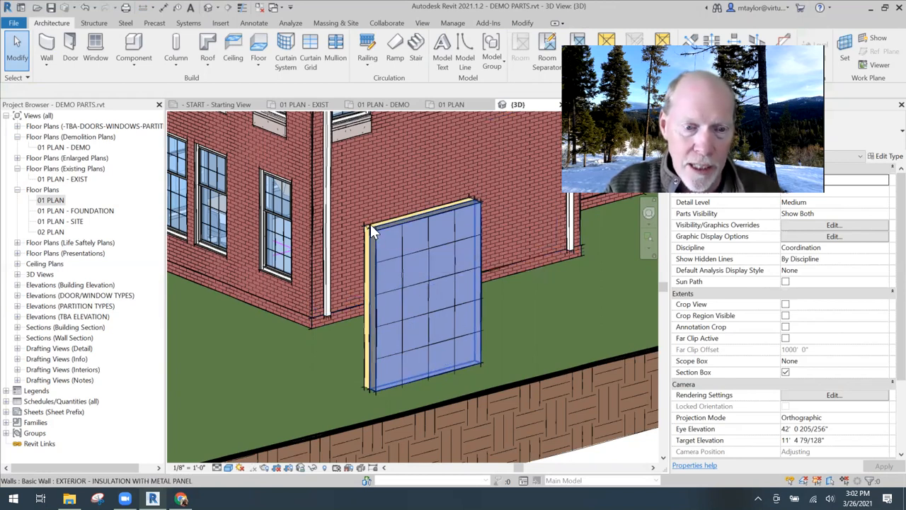
pyautogui.scroll(3, 424, 286)
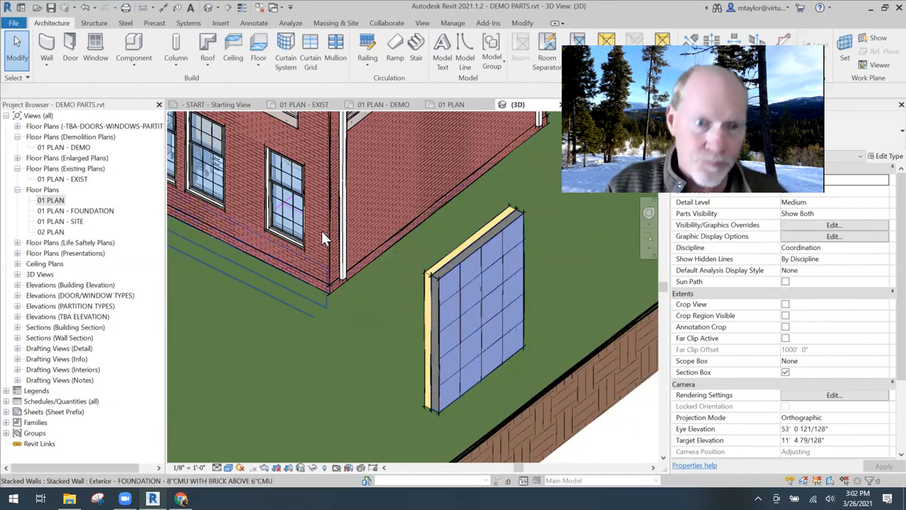
# Place an 08 Double Hung 4'-0" x 5'-4" window at the middle of the metal panel wall in 01 PLAN, dismissing the save reminder.
pyautogui.click(453, 104)
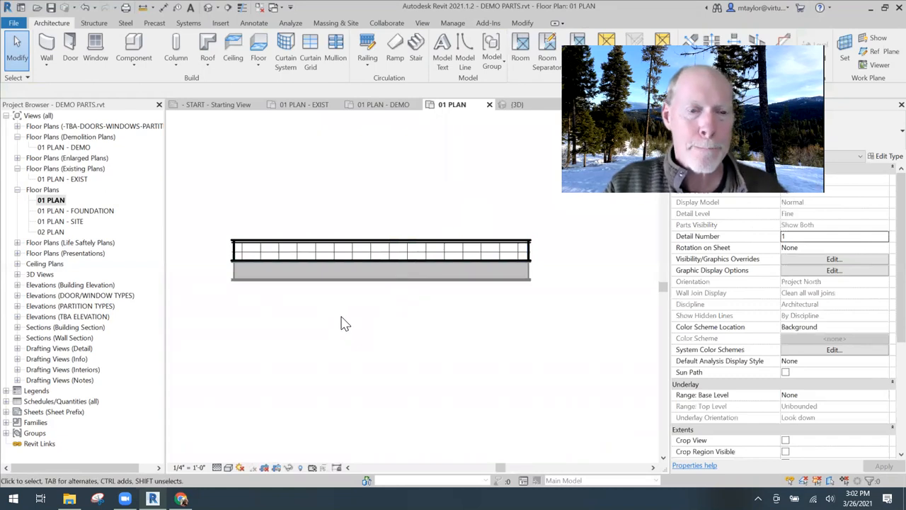
pyautogui.scroll(-1, 340, 320)
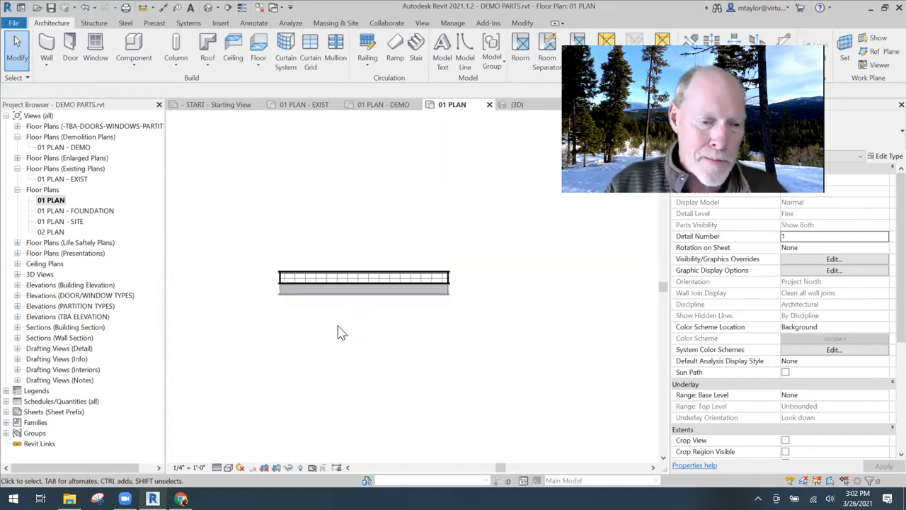
pyautogui.scroll(-1, 344, 324)
pyautogui.moveTo(298, 337); pyautogui.dragTo(333, 330, button='middle')
pyautogui.scroll(3, 387, 277)
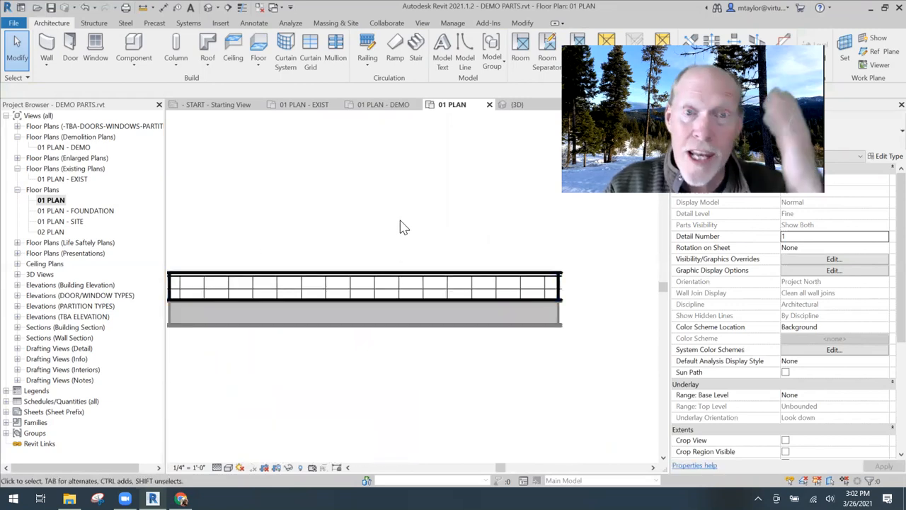
pyautogui.scroll(-2, 401, 229)
pyautogui.press('w')
pyautogui.press('n')
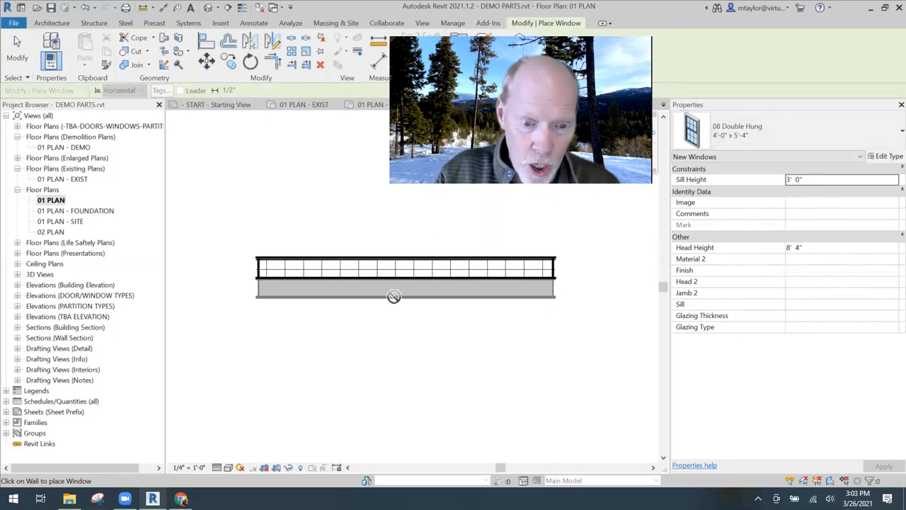
pyautogui.click(412, 252)
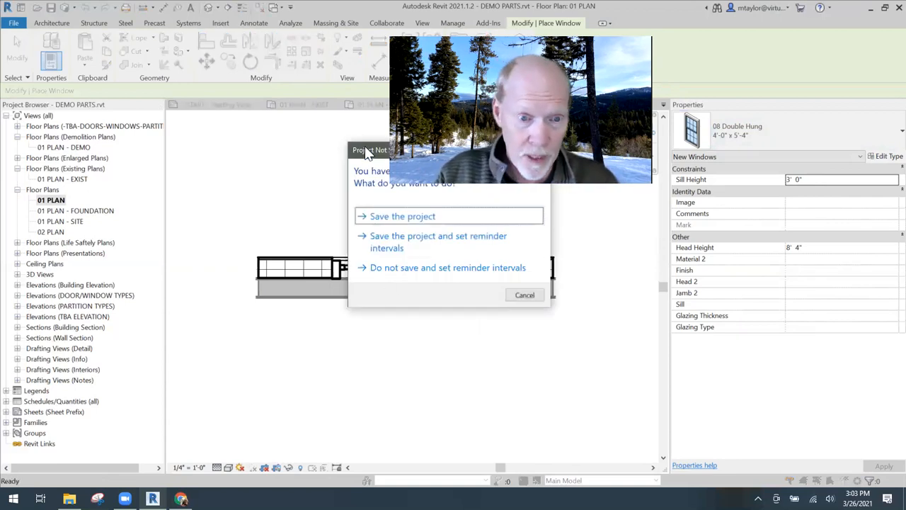
pyautogui.moveTo(367, 154); pyautogui.dragTo(289, 179)
pyautogui.click(453, 322)
pyautogui.press('Escape')
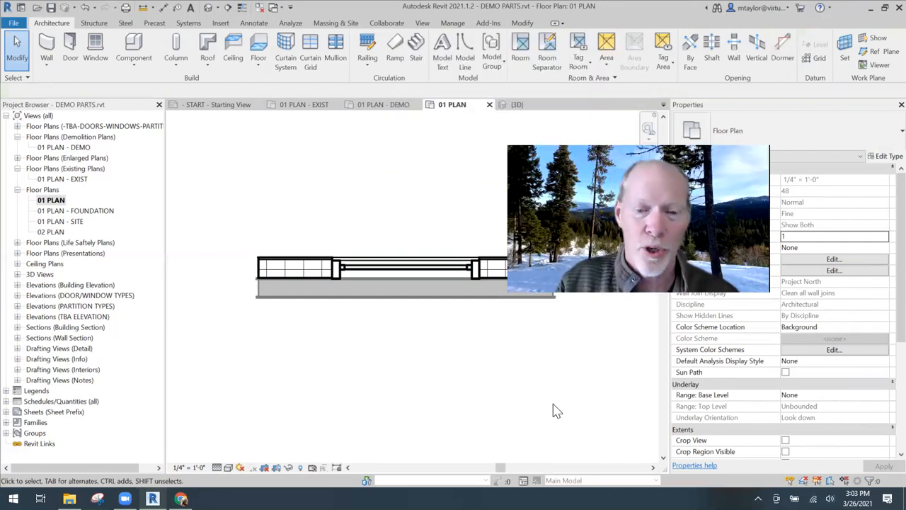
# Inspect the new window in 3D from the exterior and interior sides of the wall, and return to 01 PLAN.
pyautogui.hotkey('ctrl', 'Tab')
pyautogui.keyDown('shift'); pyautogui.moveTo(537, 397); pyautogui.dragTo(479, 272, button='middle'); pyautogui.keyUp('shift')
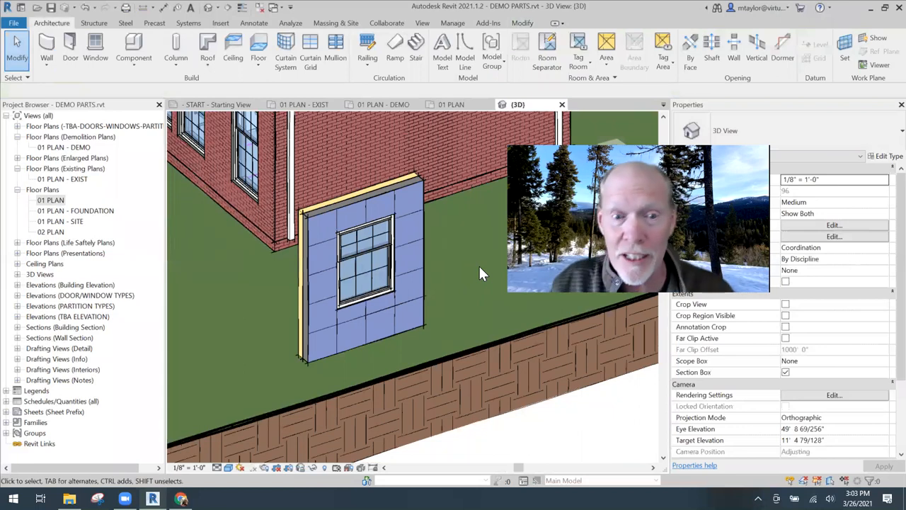
pyautogui.click(353, 342)
pyautogui.keyDown('shift'); pyautogui.moveTo(344, 355); pyautogui.dragTo(446, 323, button='middle'); pyautogui.keyUp('shift')
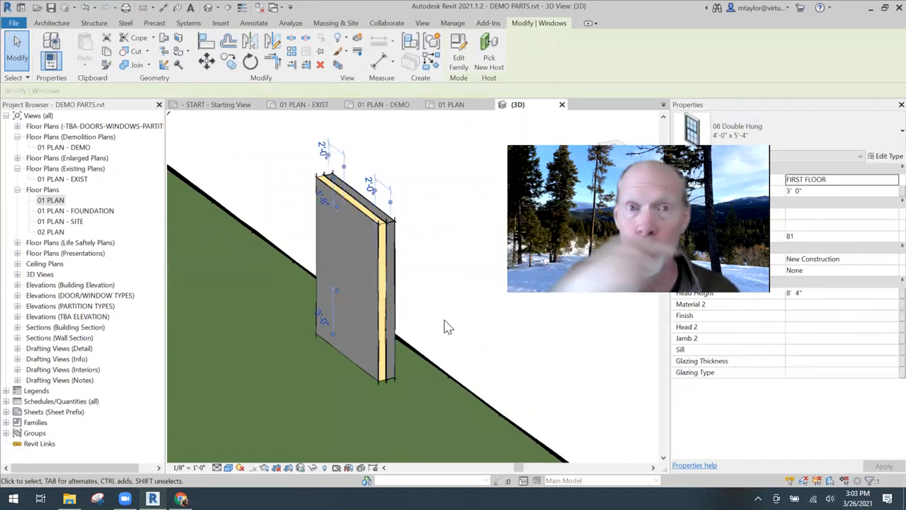
pyautogui.click(458, 105)
pyautogui.click(399, 357)
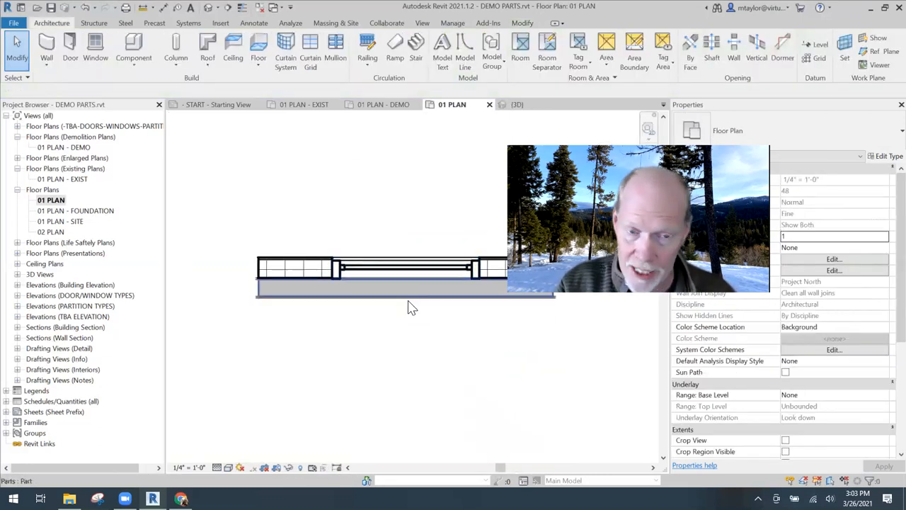
# Check how the window location affects the existing wall parts in 01 PLAN - DEMO, and inspect the remaining part's properties.
pyautogui.click(383, 104)
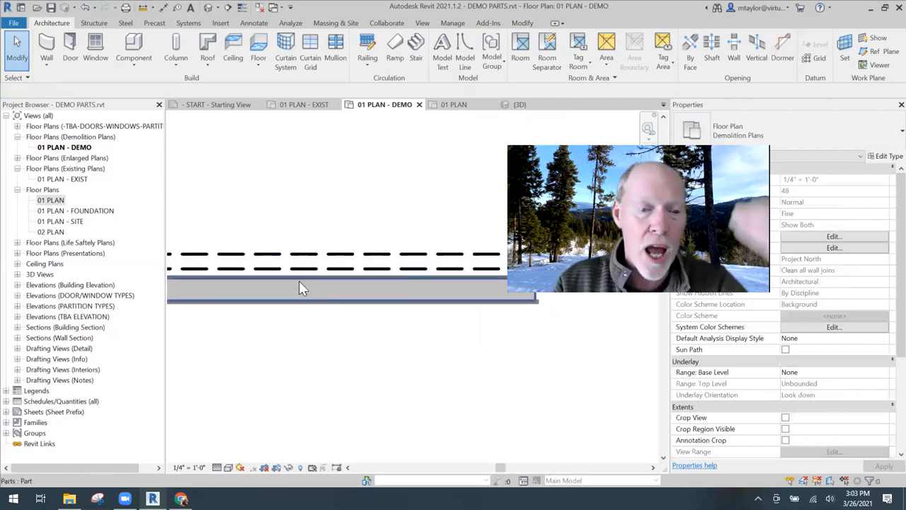
pyautogui.scroll(-1, 380, 342)
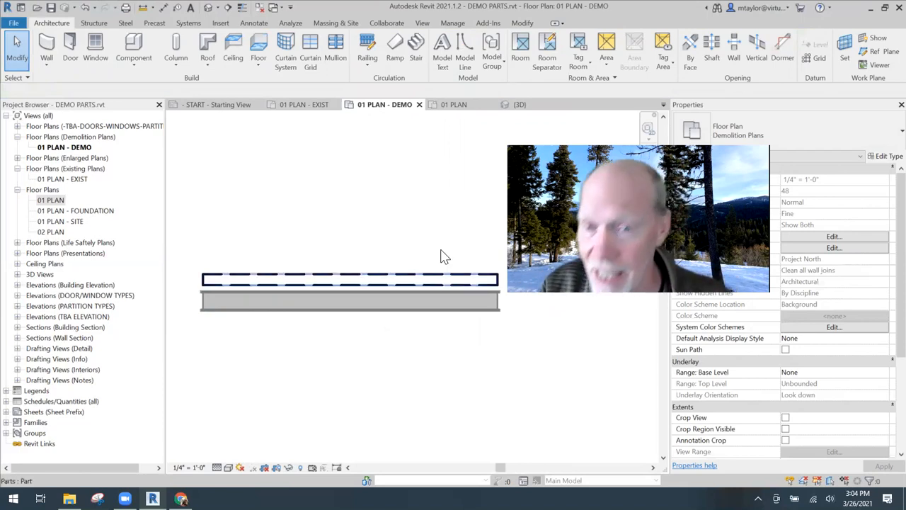
pyautogui.click(386, 307)
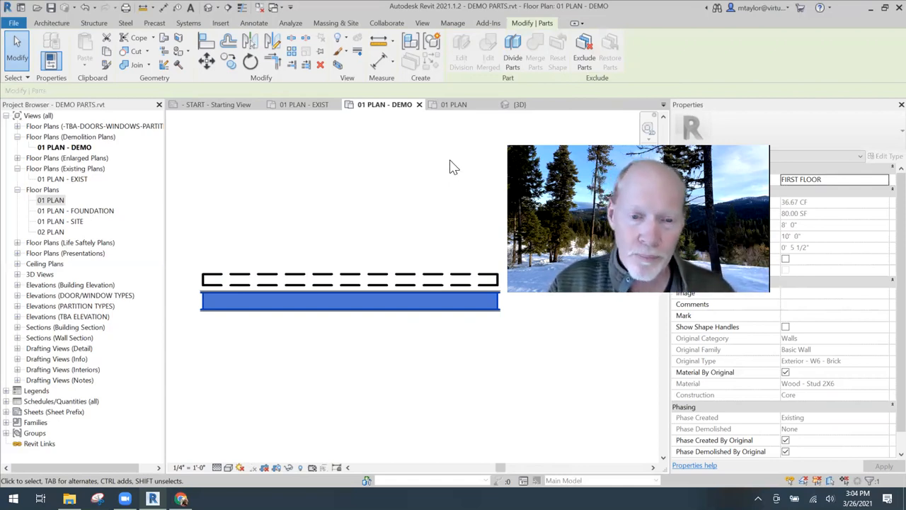
pyautogui.press('Escape')
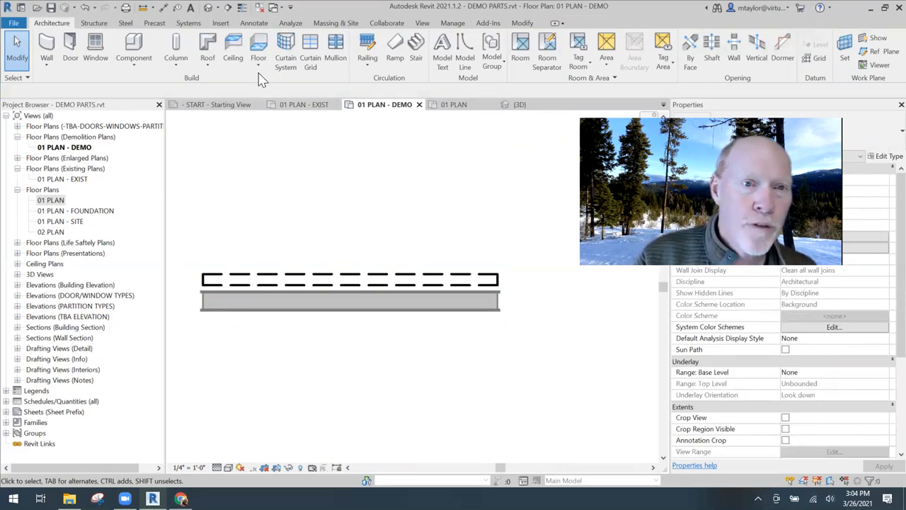
# Place an elevation marker on the exterior side of the wall in 01 PLAN - DEMO, facing the wall.
pyautogui.click(422, 23)
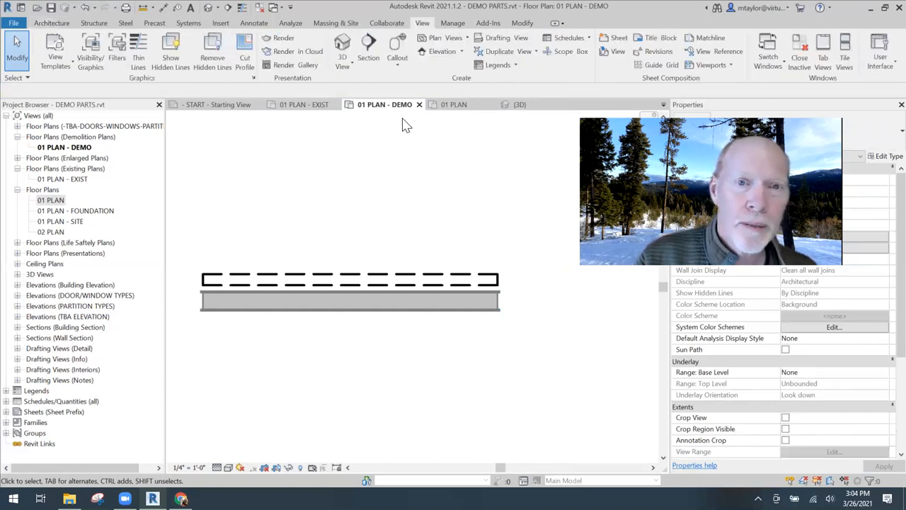
pyautogui.click(439, 53)
pyautogui.scroll(-2, 373, 197)
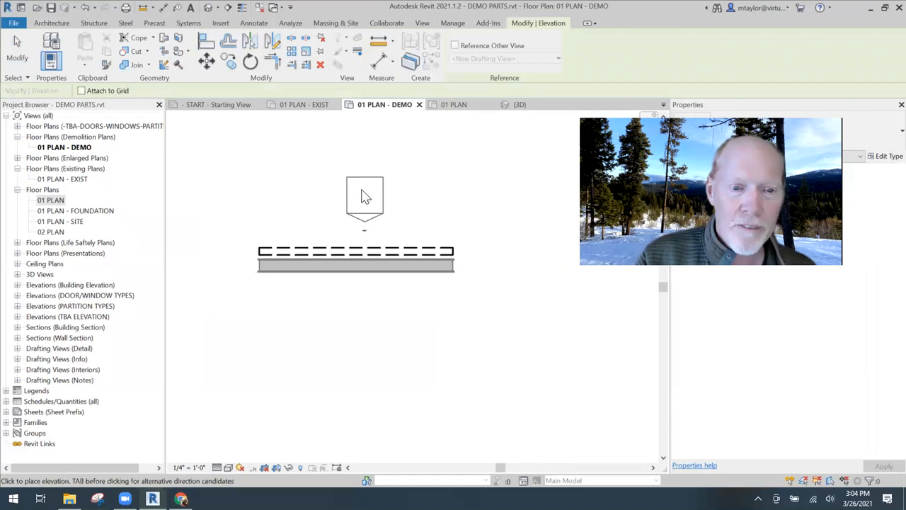
pyautogui.click(359, 186)
pyautogui.press('Escape')
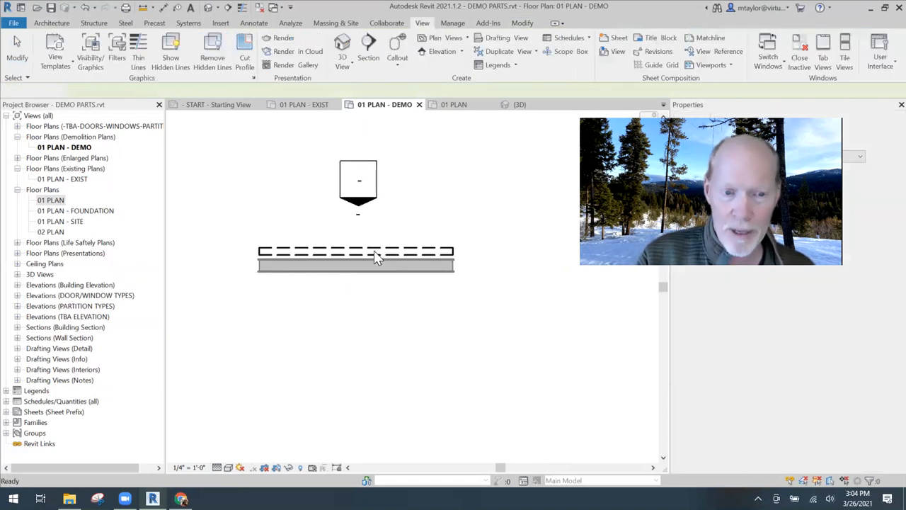
# Shorten the new elevation's extent line from both ends to slightly wider than the wall.
pyautogui.scroll(-1, 373, 243)
pyautogui.click(364, 218)
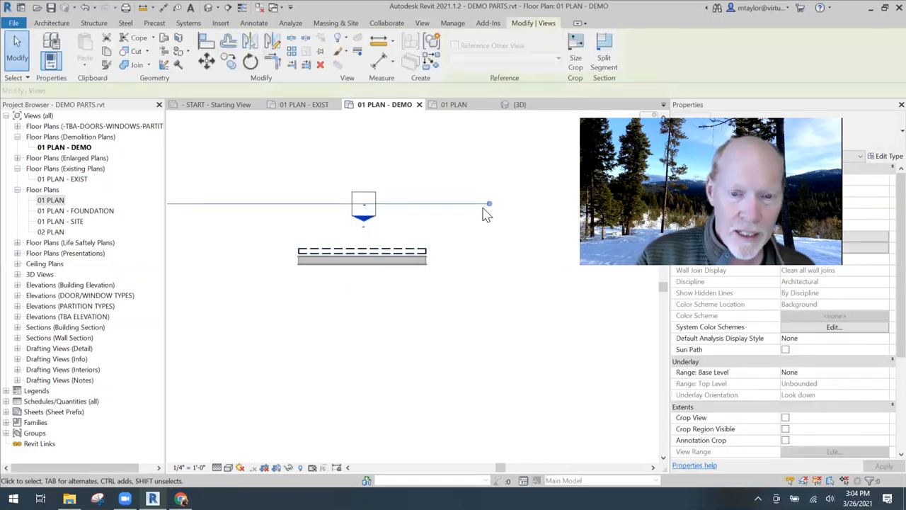
pyautogui.moveTo(487, 203); pyautogui.dragTo(446, 203)
pyautogui.moveTo(311, 318); pyautogui.dragTo(448, 321, button='middle')
pyautogui.scroll(-2, 347, 293)
pyautogui.moveTo(316, 297); pyautogui.dragTo(403, 293, button='middle')
pyautogui.moveTo(236, 244); pyautogui.dragTo(470, 245)
pyautogui.click(549, 284)
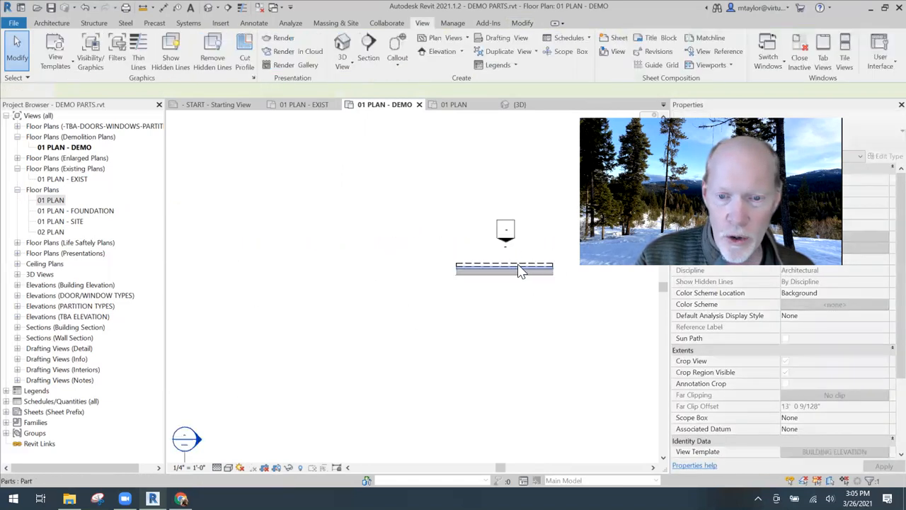
pyautogui.scroll(4, 521, 268)
pyautogui.moveTo(520, 242); pyautogui.dragTo(437, 243, button='middle')
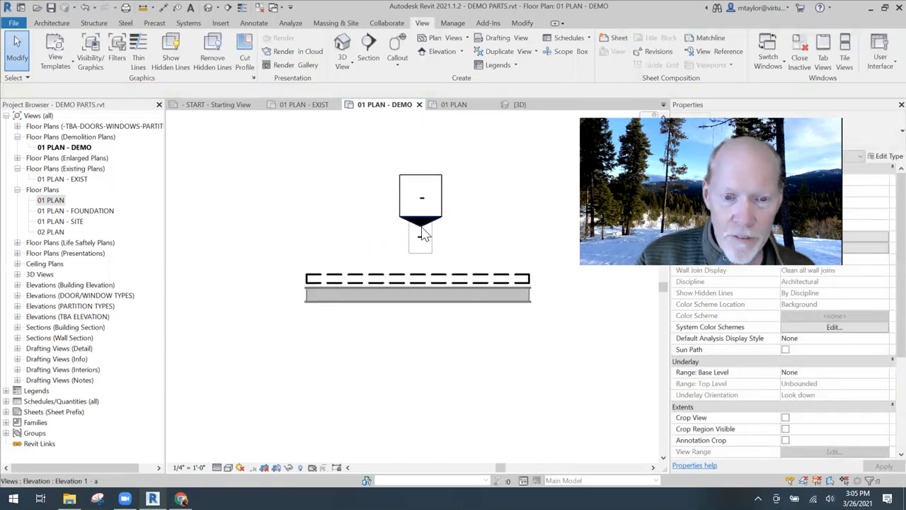
# Open the new elevation and lower the top of its crop region to a little above the SECOND FLOOR level.
pyautogui.doubleClick(422, 227)
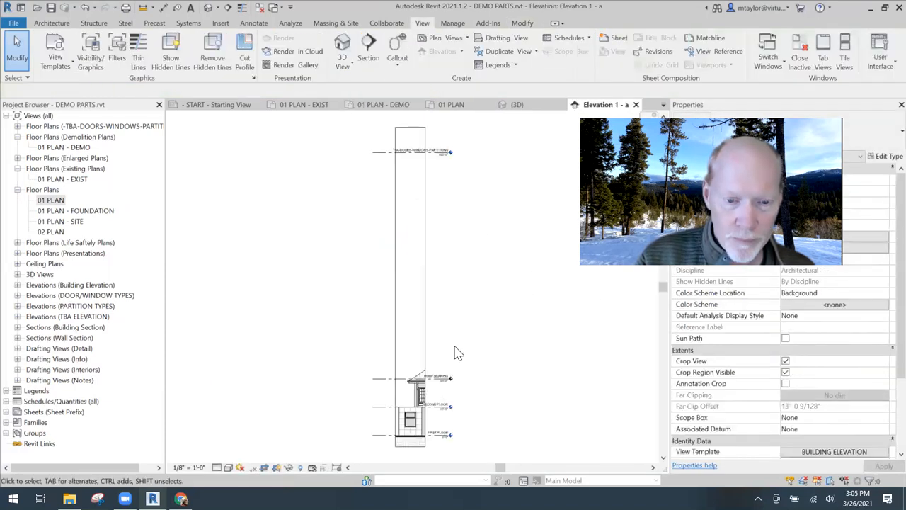
pyautogui.click(414, 136)
pyautogui.moveTo(414, 136); pyautogui.dragTo(415, 391)
pyautogui.scroll(5, 481, 416)
pyautogui.scroll(2, 455, 314)
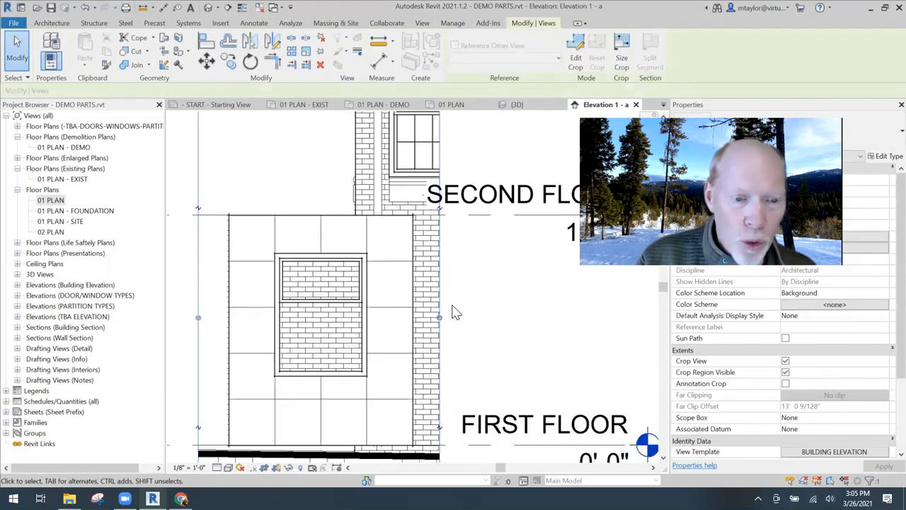
pyautogui.scroll(-3, 502, 287)
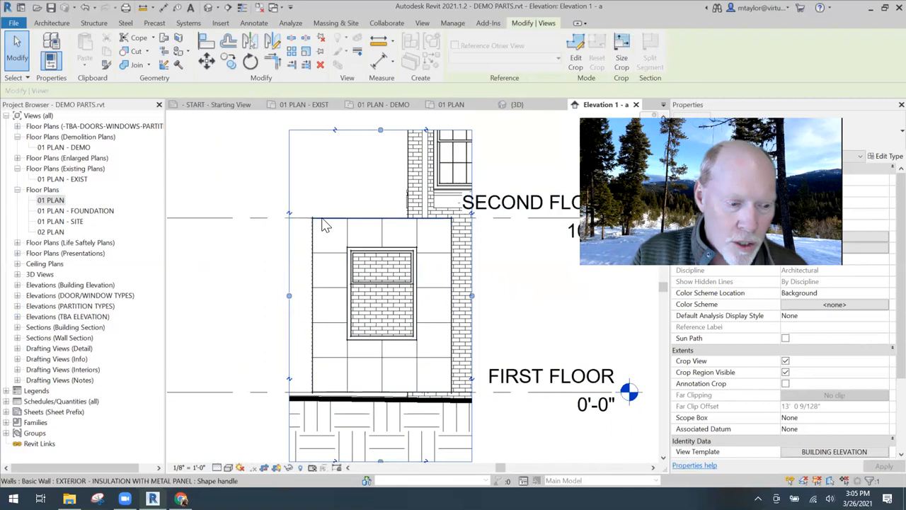
# Try to hide the wall overlapping the metal panel wall in the new elevation.
pyautogui.press('Tab')
pyautogui.press('Tab')
pyautogui.press('Tab')
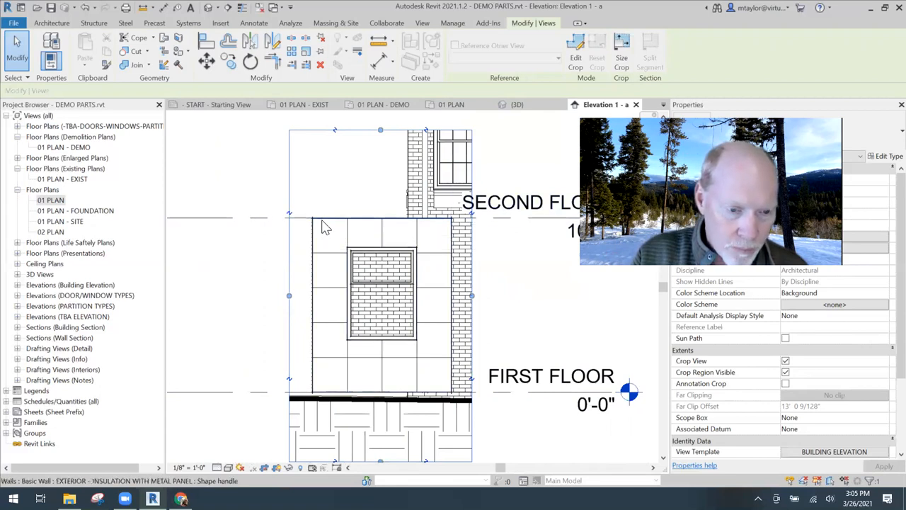
pyautogui.click(347, 259)
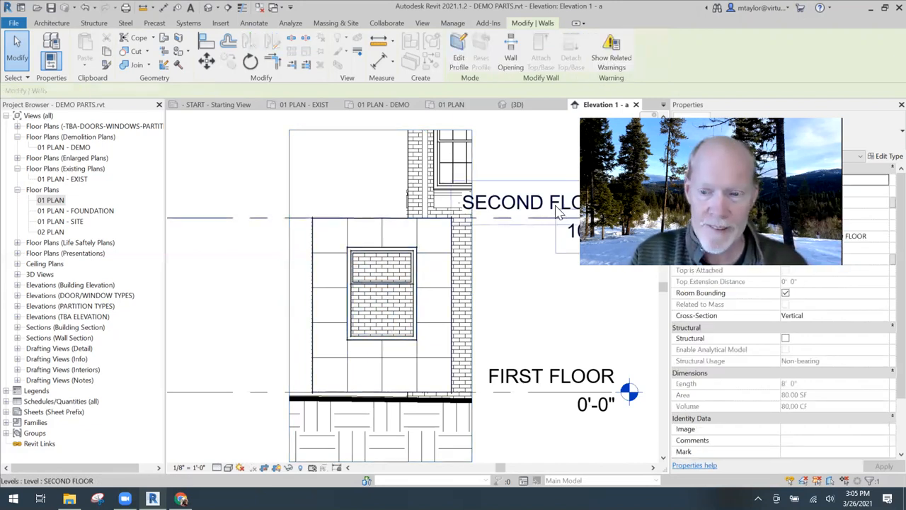
pyautogui.press('e')
pyautogui.press('h')
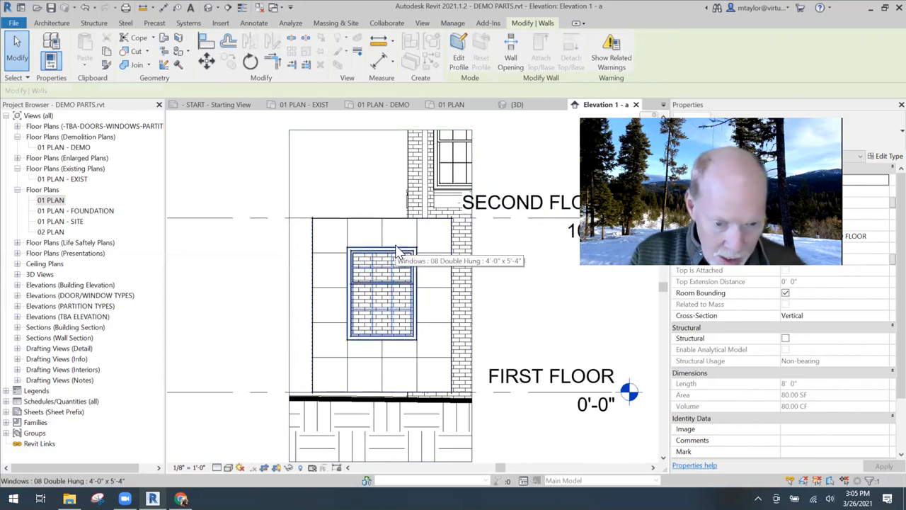
# Try to single out the Exterior - W6 - Brick wall from the elements overlapping the metal panel wall in the elevation.
pyautogui.press('Tab')
pyautogui.press('Tab')
pyautogui.press('Tab')
pyautogui.press('Tab')
pyautogui.press('Tab')
pyautogui.press('Tab')
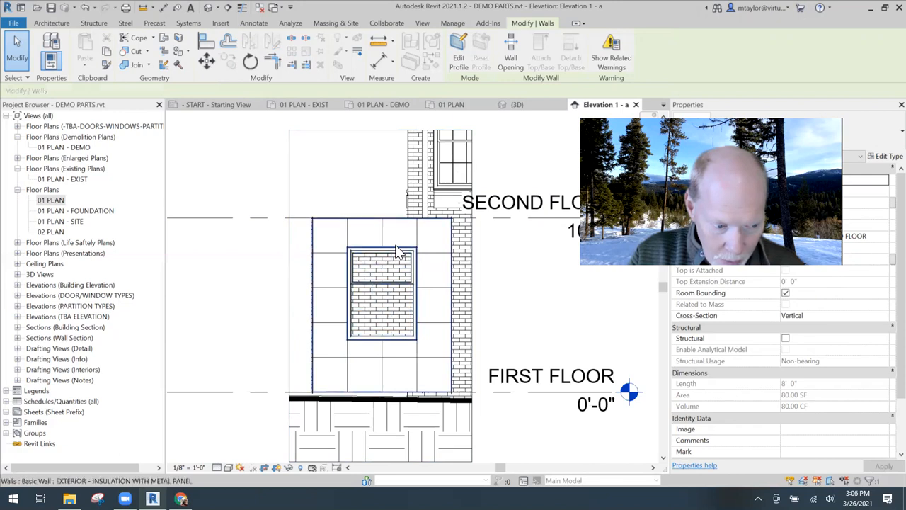
pyautogui.press('Tab')
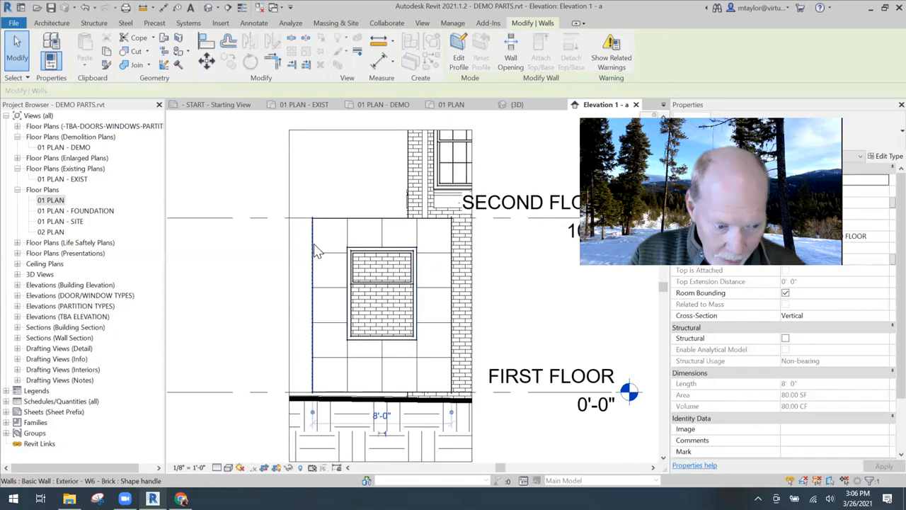
pyautogui.press('Tab')
pyautogui.press('Tab')
pyautogui.press('Tab')
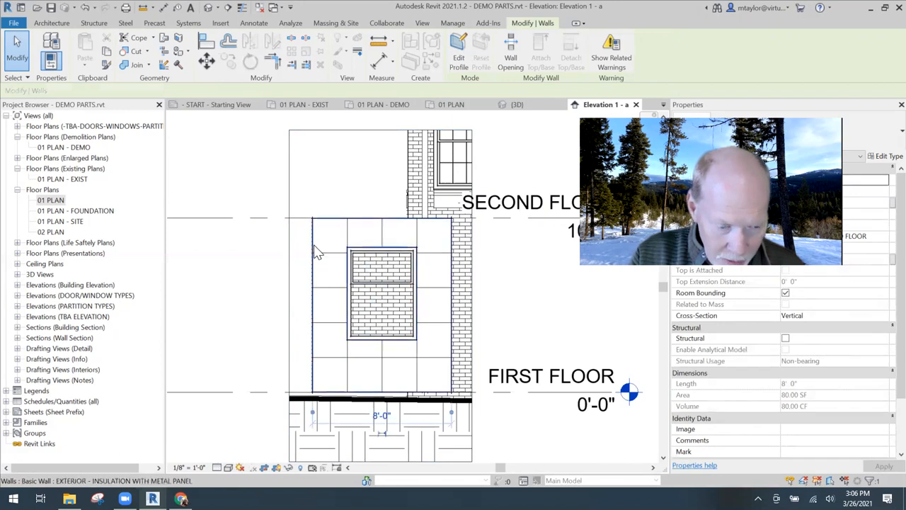
pyautogui.press('Tab')
pyautogui.press('Tab')
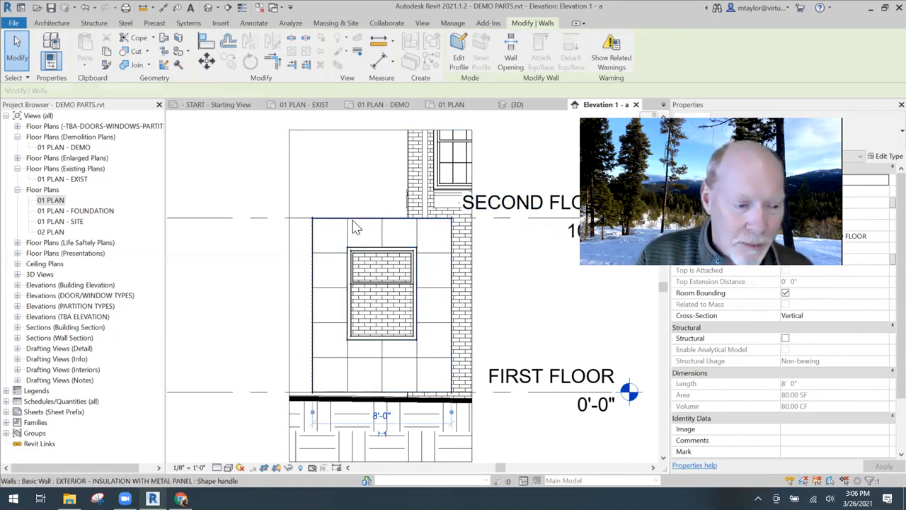
pyautogui.press('Tab')
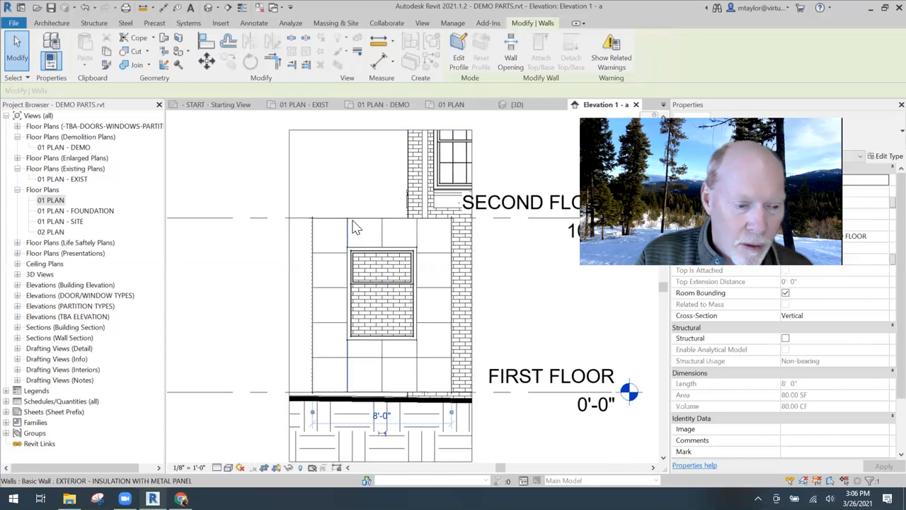
pyautogui.press('Tab')
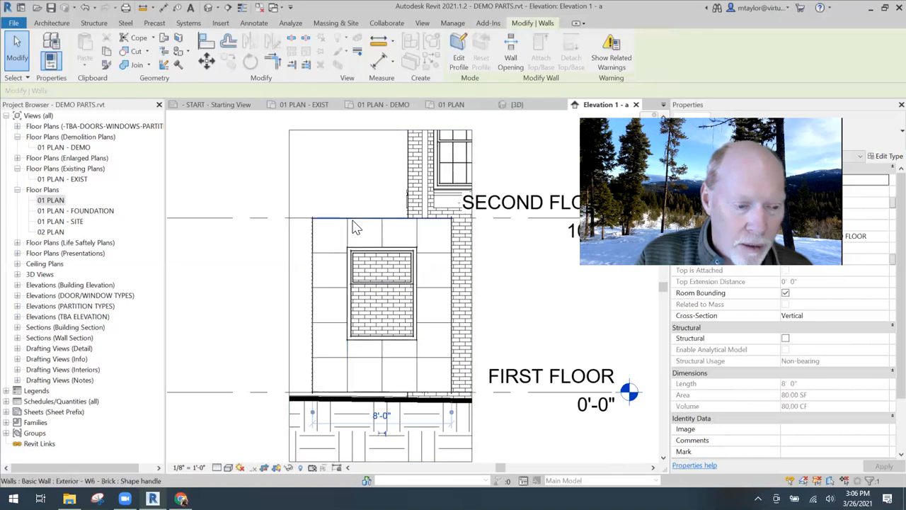
pyautogui.press('Tab')
pyautogui.press('Tab')
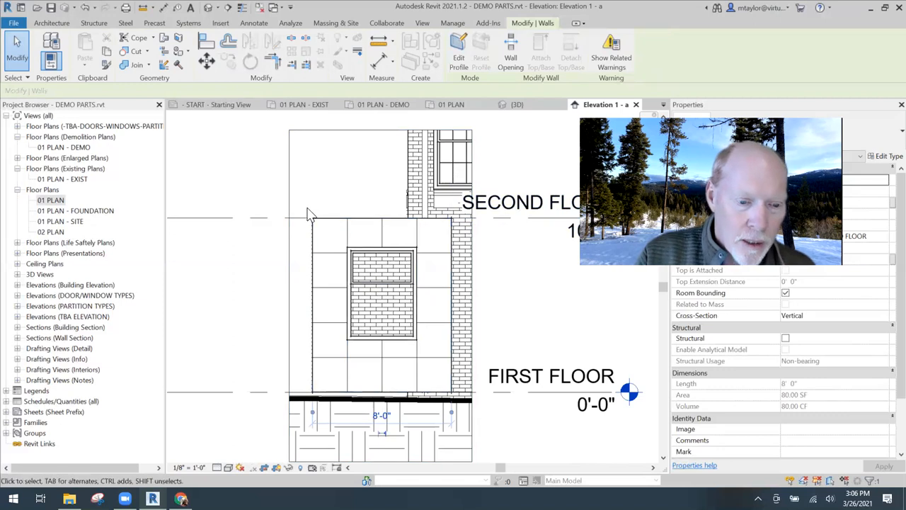
pyautogui.press('Escape')
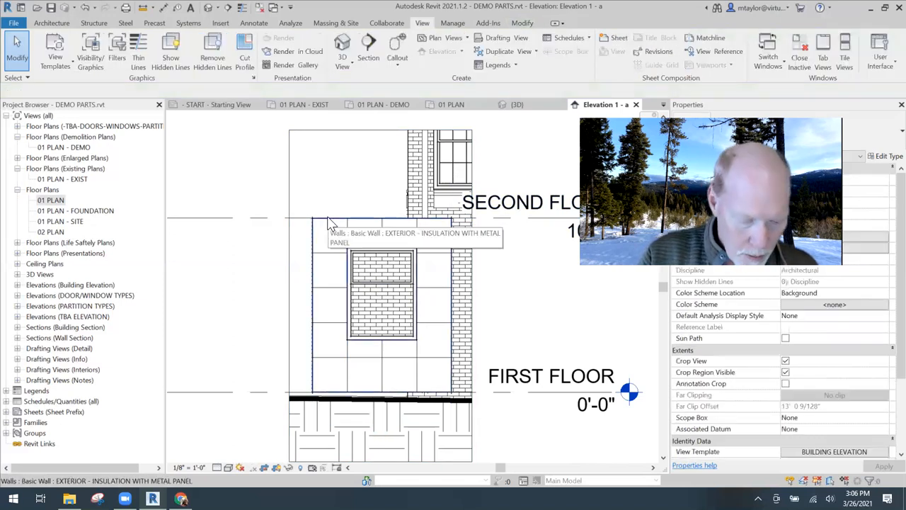
# Try to filter a selection of everything at the panel wall by category to single out the walls.
pyautogui.moveTo(307, 200); pyautogui.dragTo(438, 361)
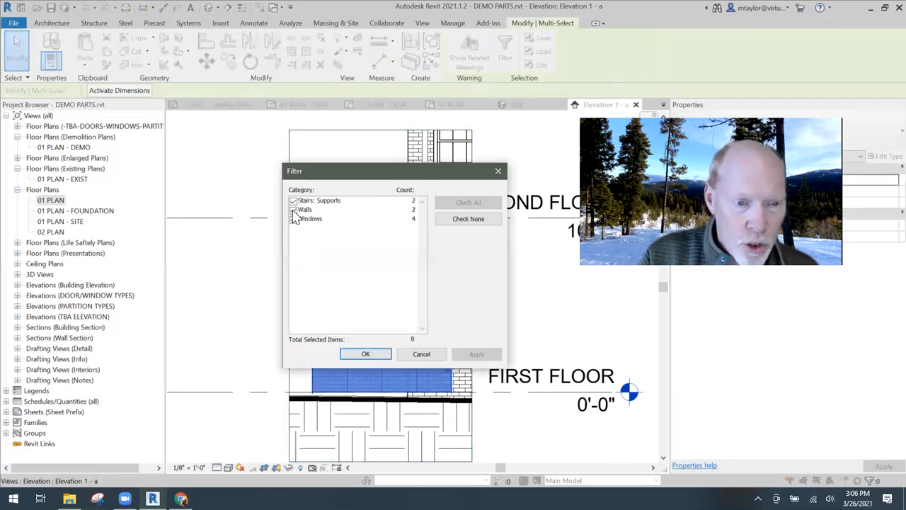
pyautogui.click(422, 354)
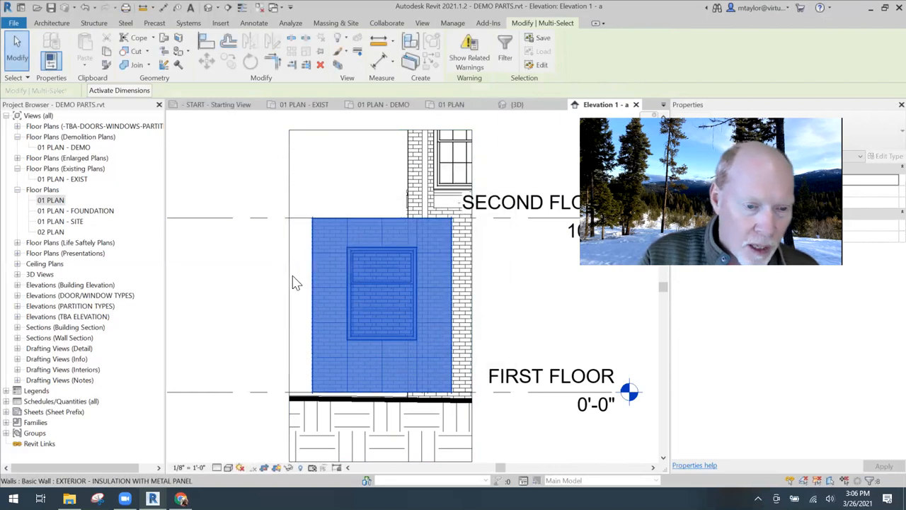
pyautogui.press('Escape')
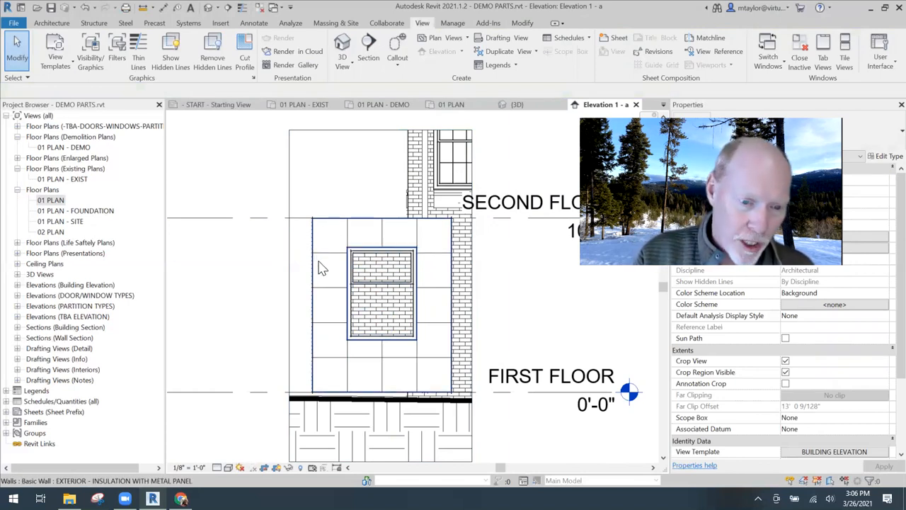
# Temporarily hide the EXTERIOR - INSULATION WITH METAL PANEL wall in Elevation 1 - a to expose the brick wall behind it.
pyautogui.scroll(-1, 328, 278)
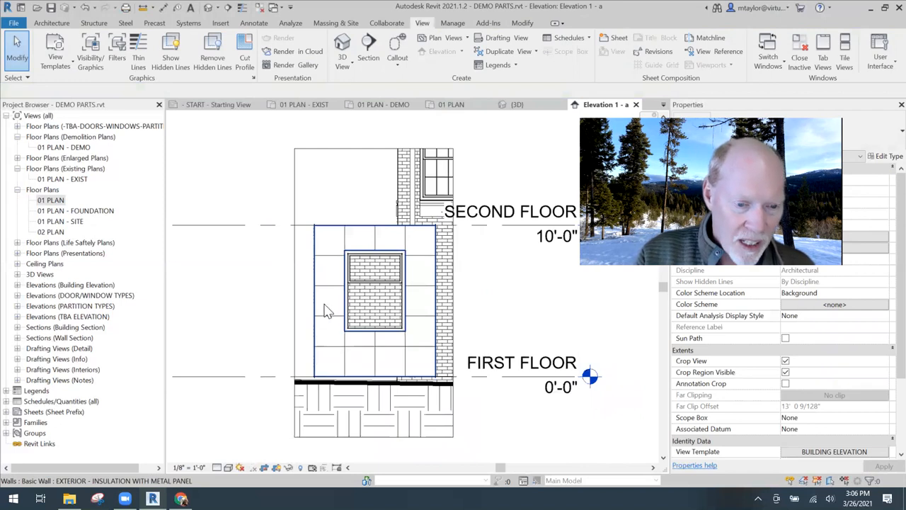
pyautogui.click(346, 334)
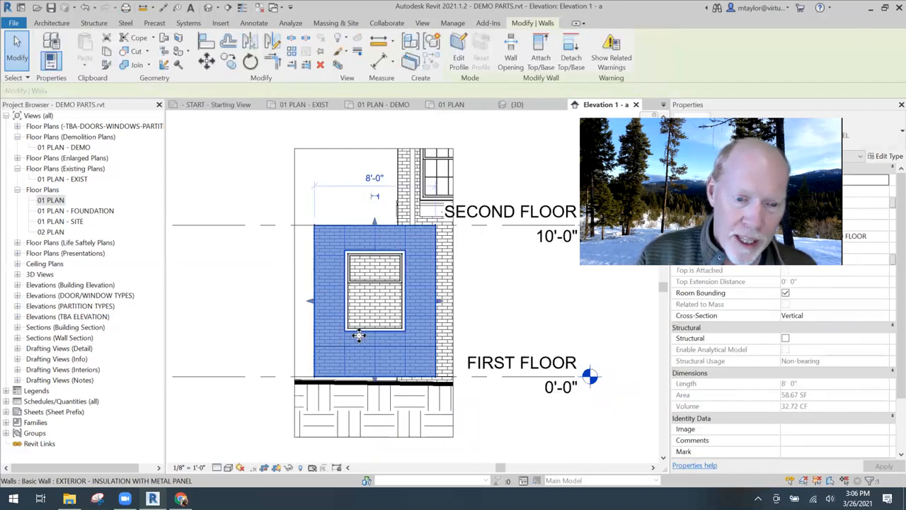
pyautogui.click(290, 467)
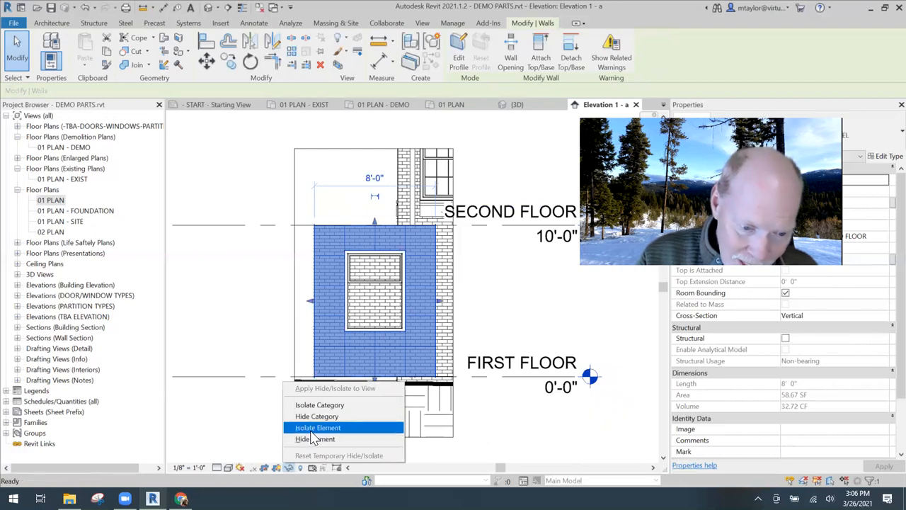
pyautogui.click(316, 438)
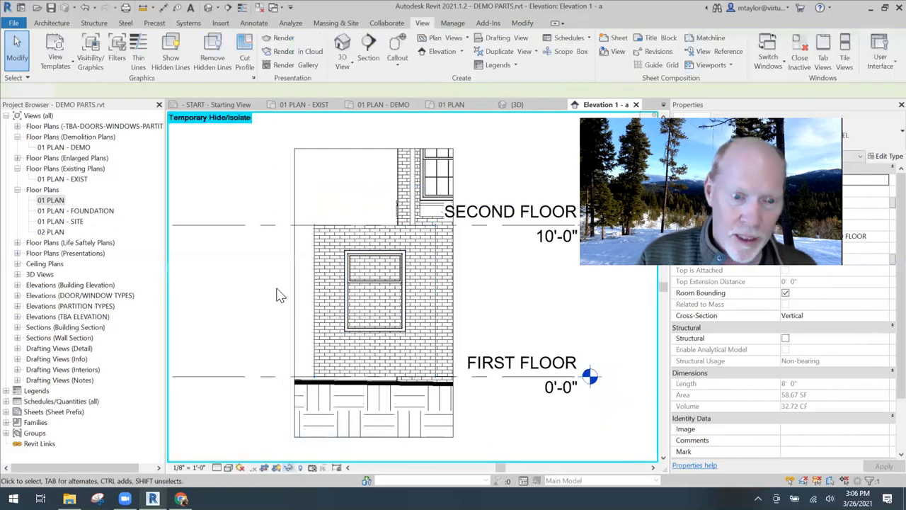
# Hide the exposed brick wall in the elevation and reset the temporary hide/isolate to restore the metal panel wall.
pyautogui.click(332, 248)
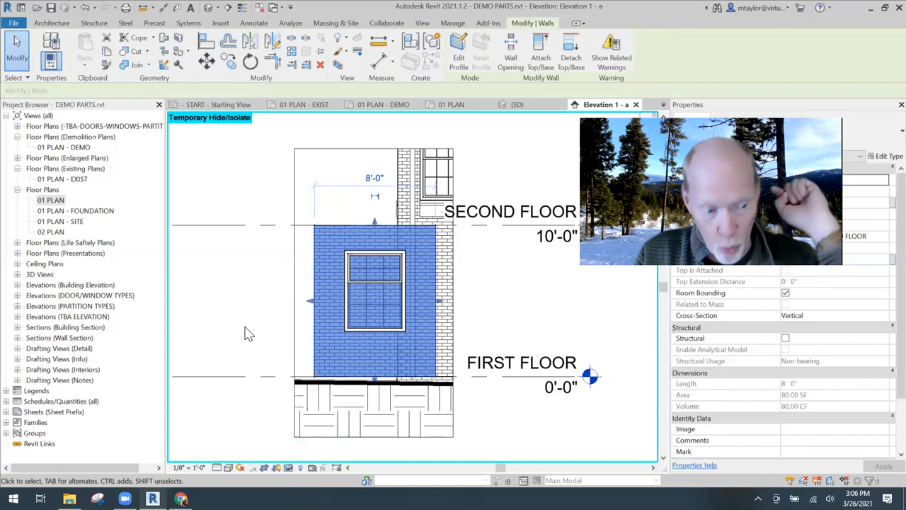
pyautogui.press('h')
pyautogui.press('h')
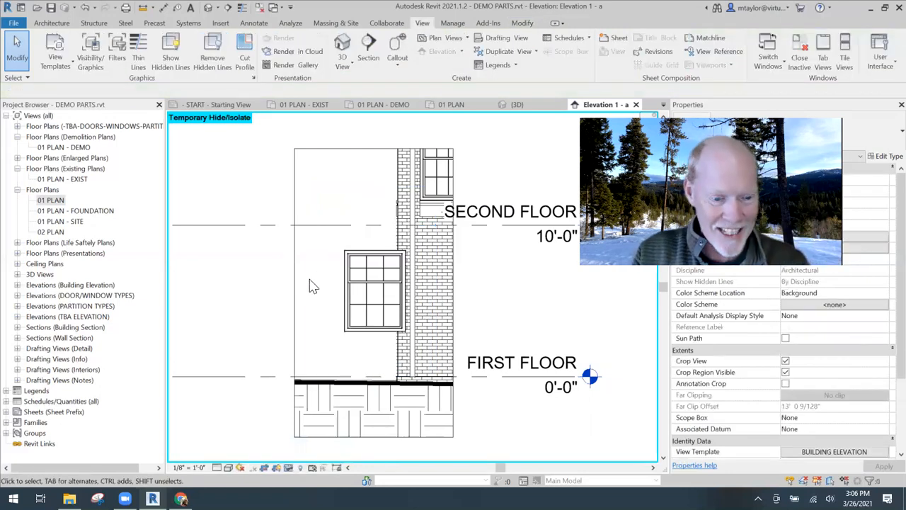
pyautogui.click(286, 468)
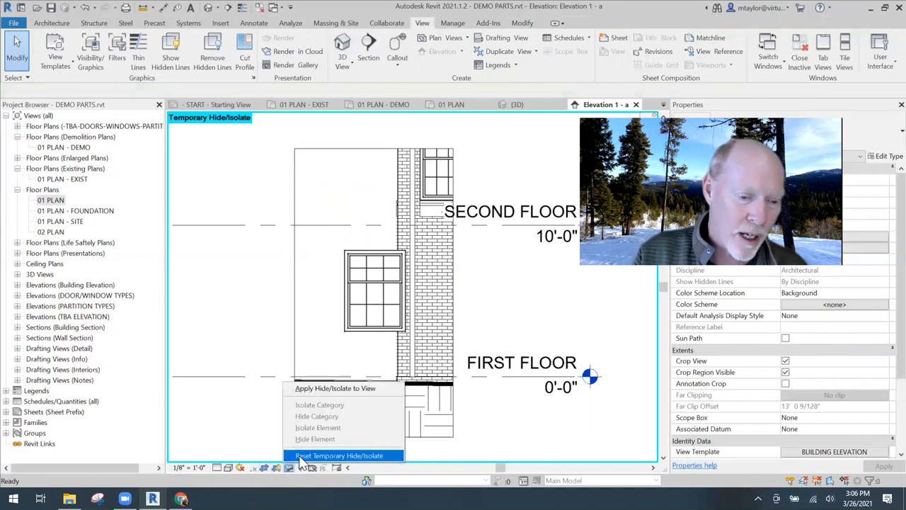
pyautogui.click(329, 455)
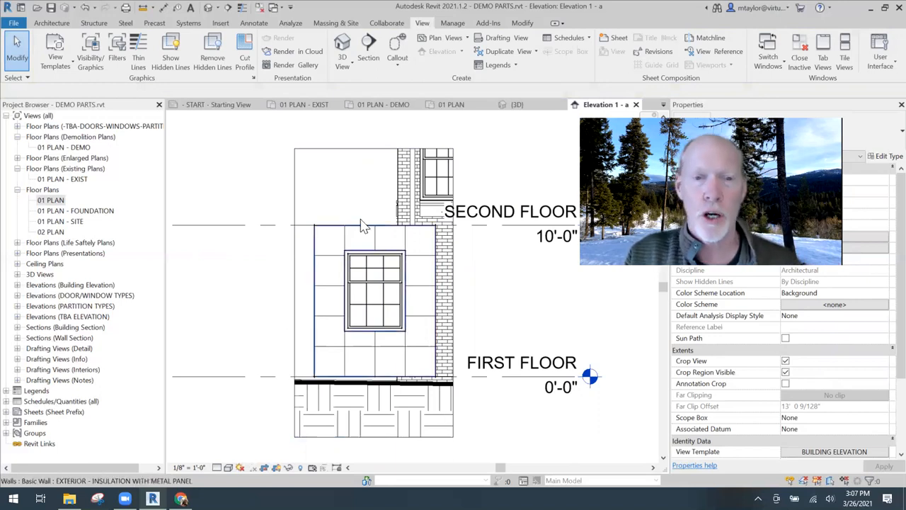
# Examine the window opening from the exterior and interior sides of the layered wall in the 3D view.
pyautogui.click(519, 104)
pyautogui.keyDown('shift'); pyautogui.moveTo(431, 277); pyautogui.dragTo(361, 213, button='middle'); pyautogui.keyUp('shift')
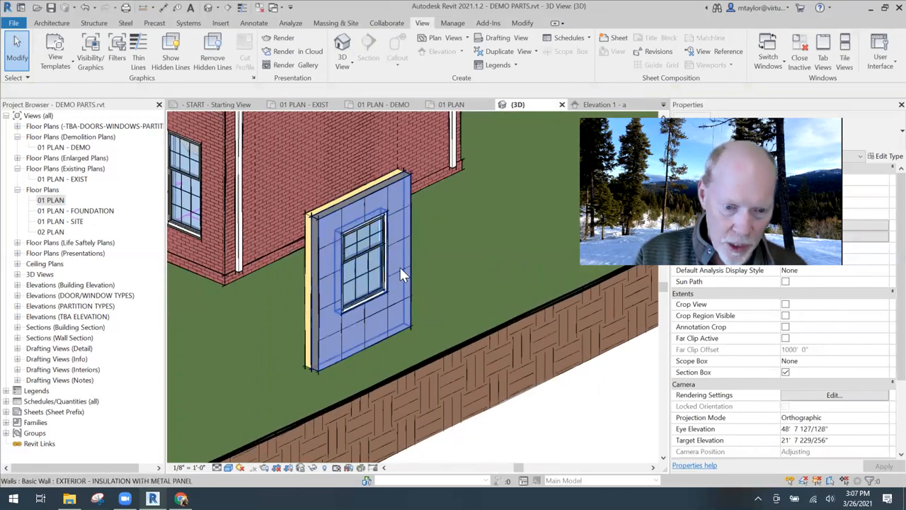
pyautogui.keyDown('shift'); pyautogui.moveTo(326, 280); pyautogui.dragTo(434, 269, button='middle'); pyautogui.keyUp('shift')
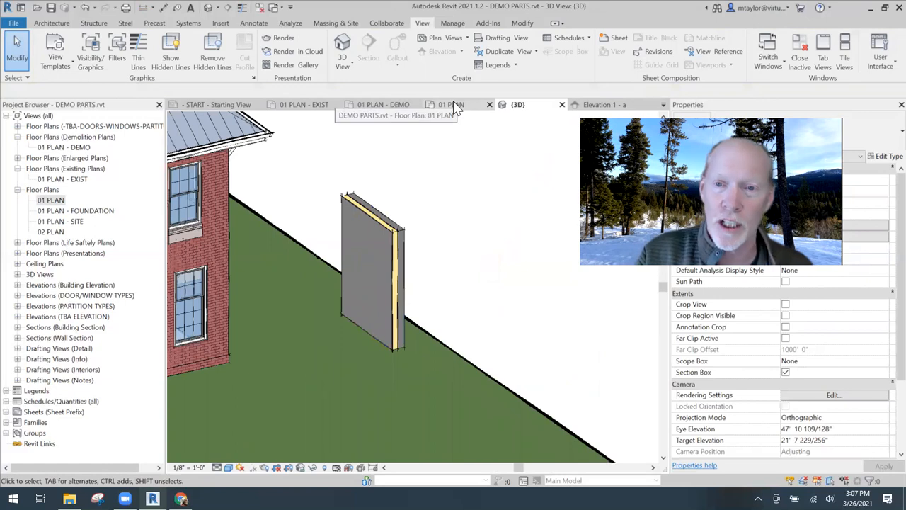
pyautogui.keyDown('shift'); pyautogui.moveTo(462, 229); pyautogui.dragTo(474, 127, button='middle'); pyautogui.keyUp('shift')
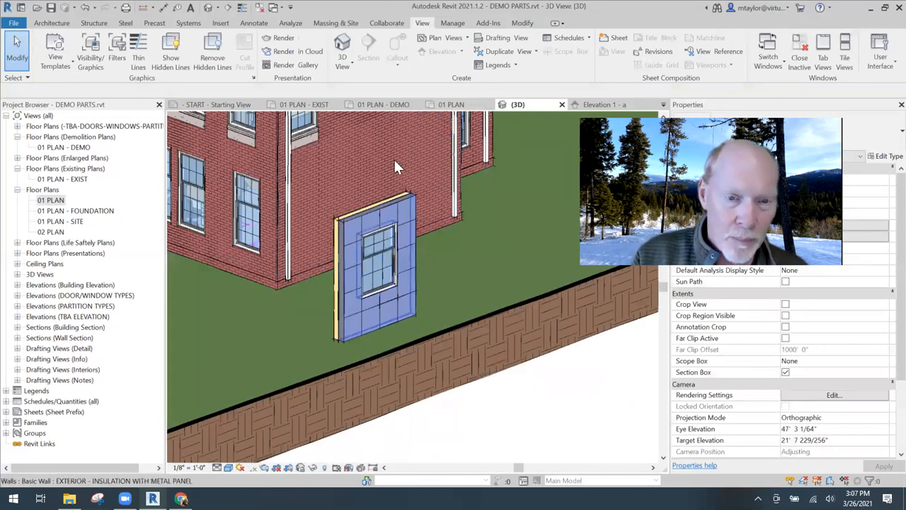
# Start dividing the wood stud part from 01 PLAN, with its sketch in Elevation 1 - a on the metal panel wall's plane.
pyautogui.click(461, 104)
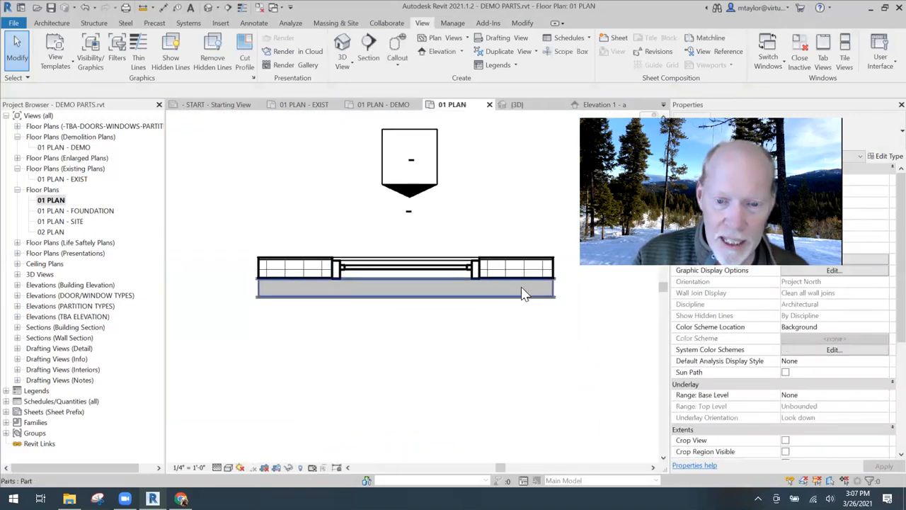
pyautogui.click(558, 290)
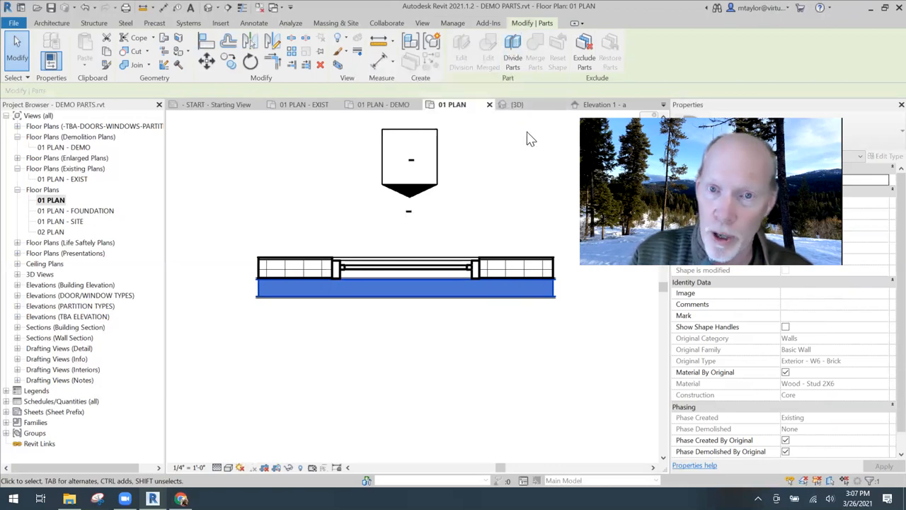
pyautogui.click(513, 55)
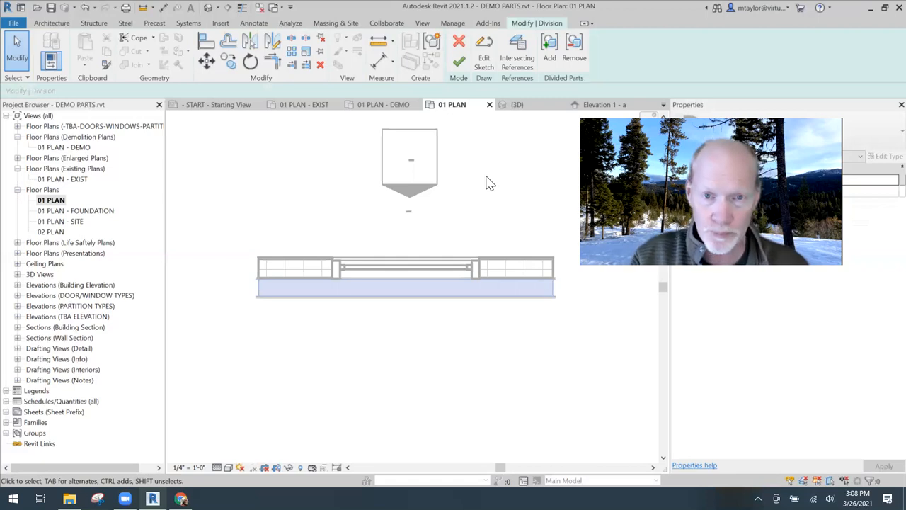
pyautogui.click(602, 106)
pyautogui.click(485, 62)
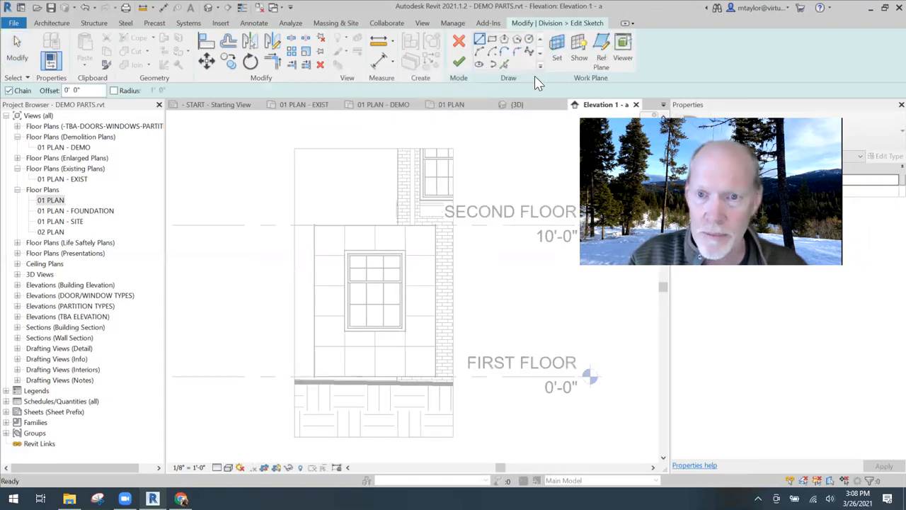
pyautogui.click(560, 42)
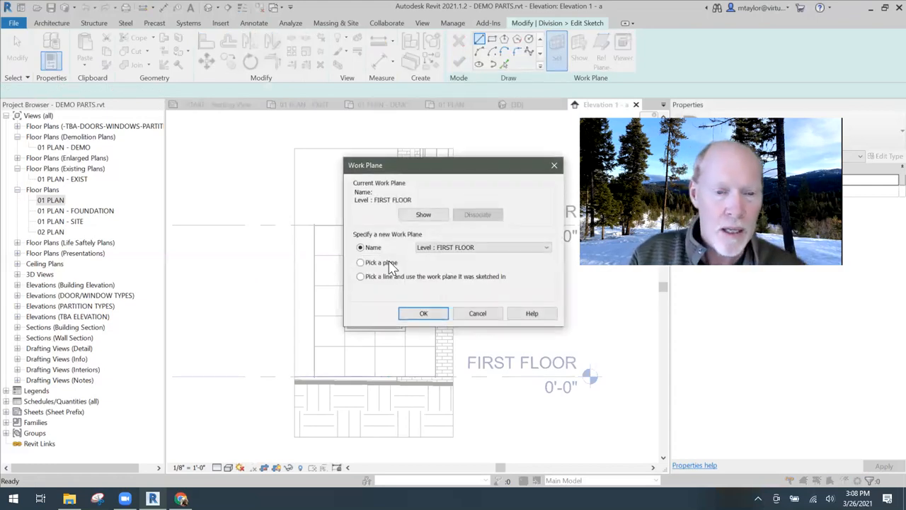
pyautogui.click(362, 263)
pyautogui.click(426, 313)
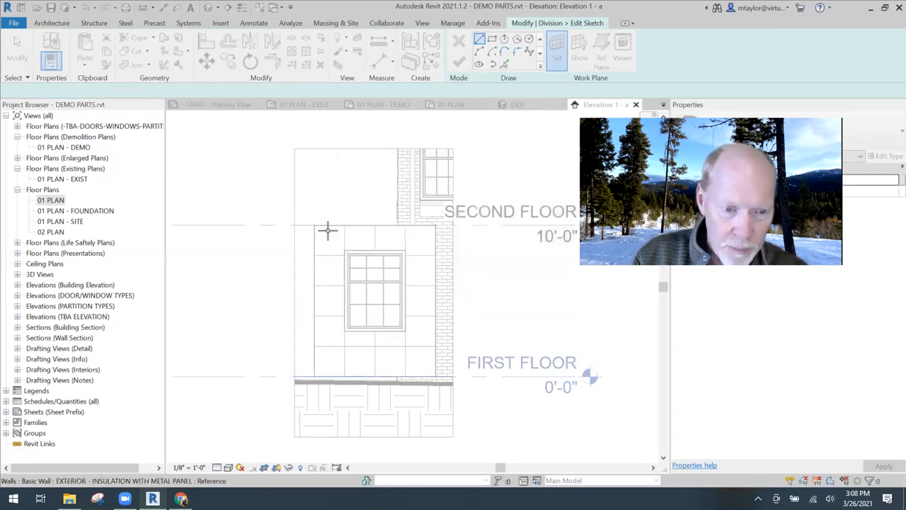
pyautogui.click(326, 228)
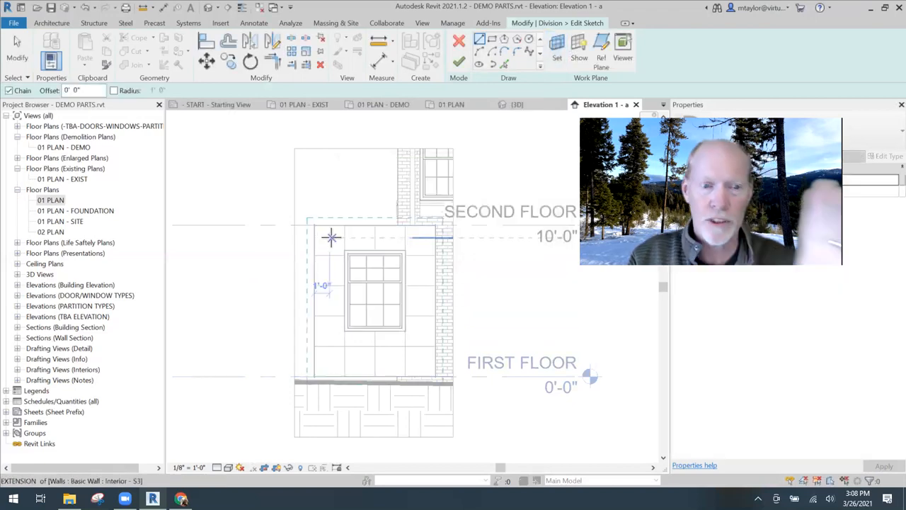
# Sketch a 4'-0" by 5'-4" rectangle around the window's outer edge and finish the part division.
pyautogui.click(491, 39)
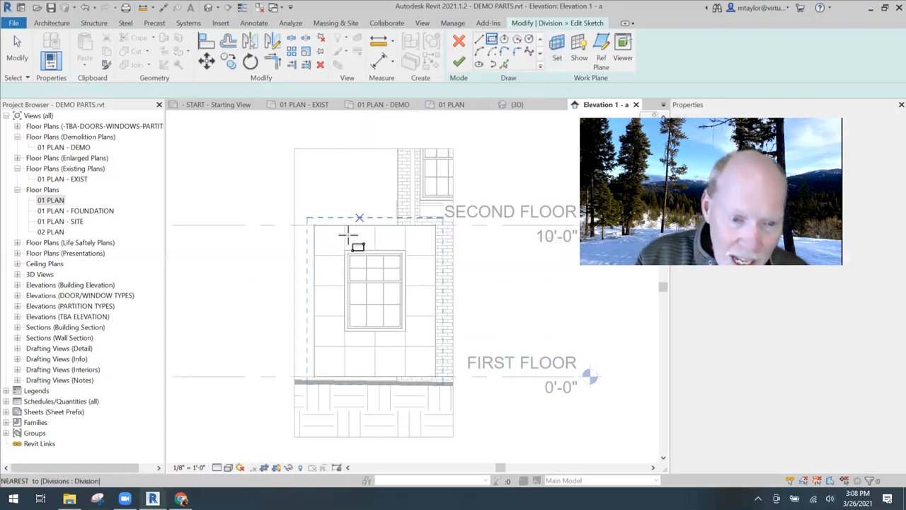
pyautogui.click(345, 251)
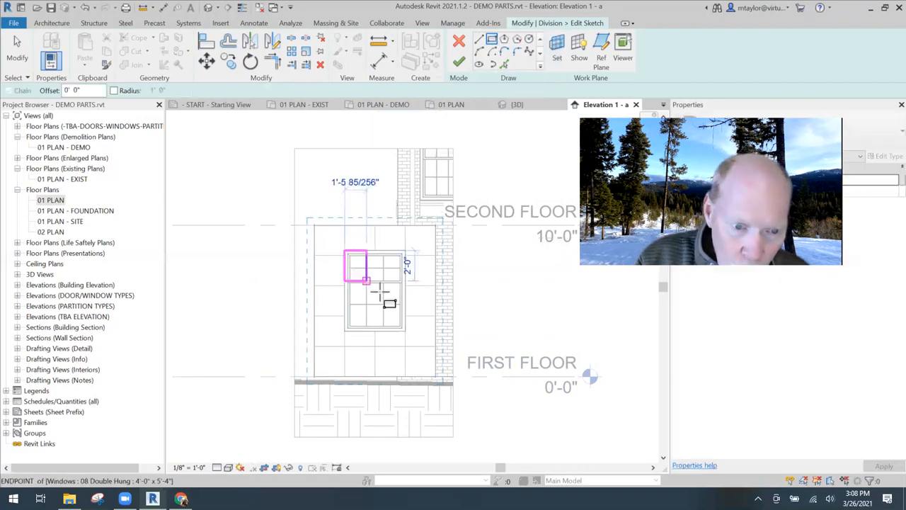
pyautogui.click(405, 330)
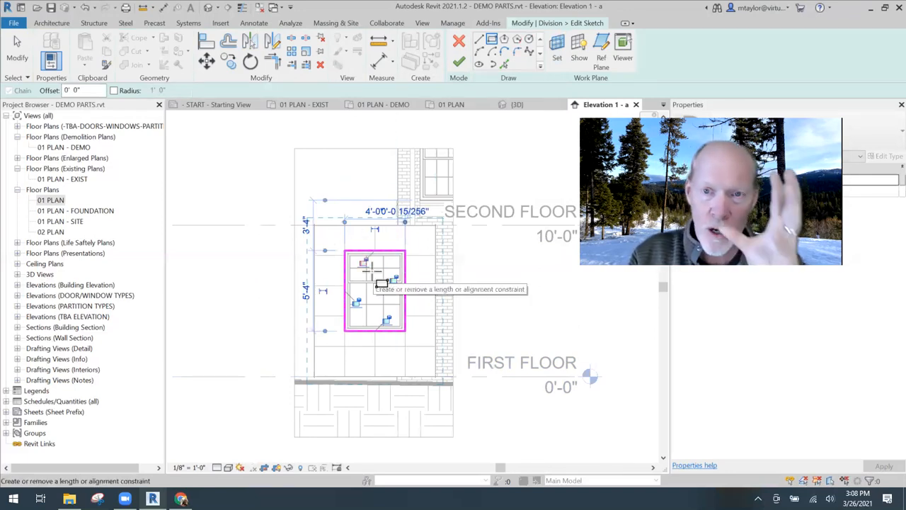
pyautogui.click(459, 62)
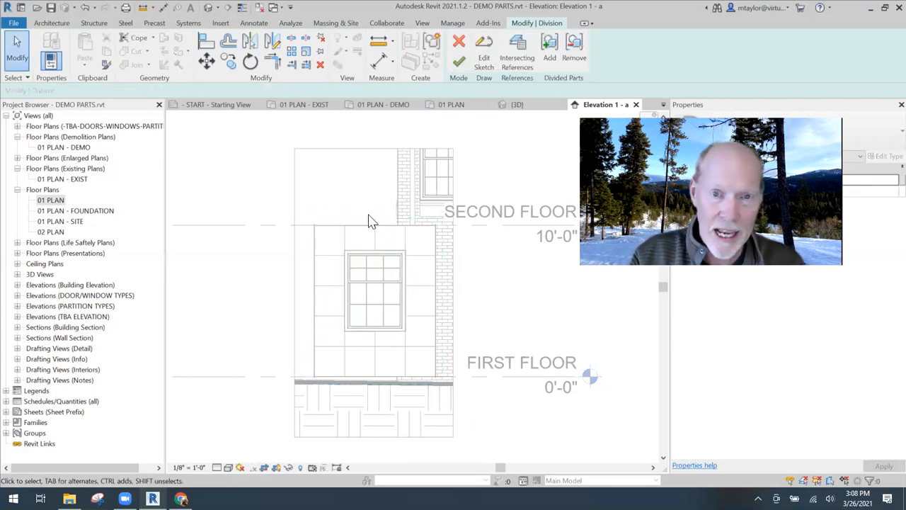
pyautogui.click(461, 66)
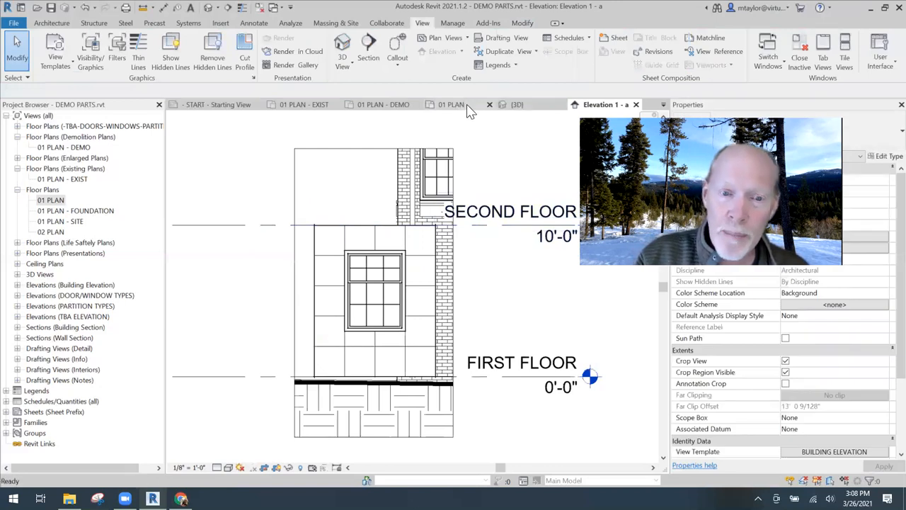
# Check the divided stud part at the window in 01 PLAN and the 3D view.
pyautogui.click(466, 106)
pyautogui.scroll(3, 335, 318)
pyautogui.scroll(-2, 336, 314)
pyautogui.click(538, 105)
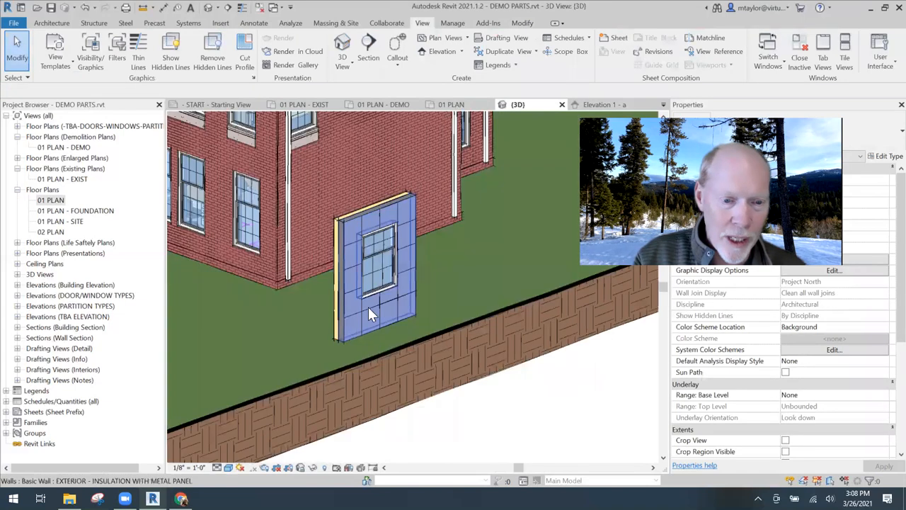
# Inspect the divided wood stud part from the exterior and interior in the 3D view and in 01 PLAN.
pyautogui.keyDown('shift'); pyautogui.moveTo(354, 334); pyautogui.dragTo(417, 336, button='middle'); pyautogui.keyUp('shift')
pyautogui.keyDown('shift'); pyautogui.moveTo(466, 322); pyautogui.dragTo(381, 263, button='middle'); pyautogui.keyUp('shift')
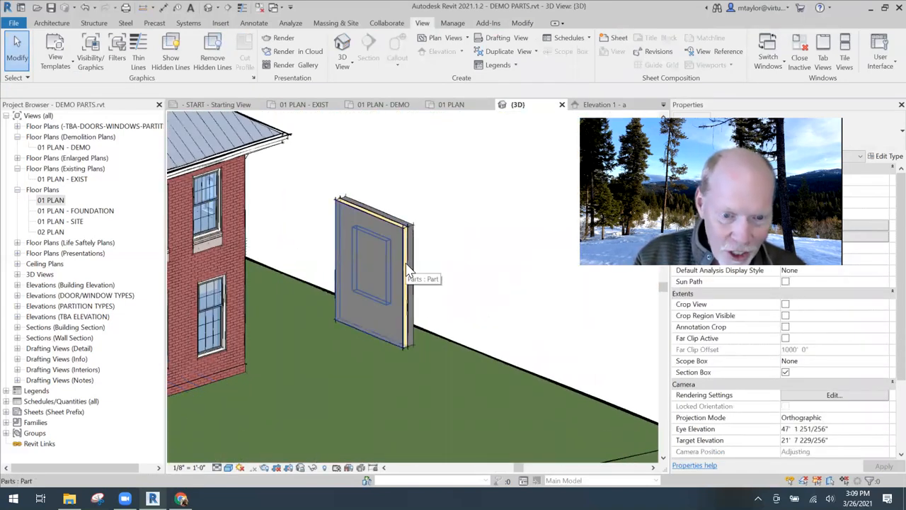
pyautogui.click(375, 228)
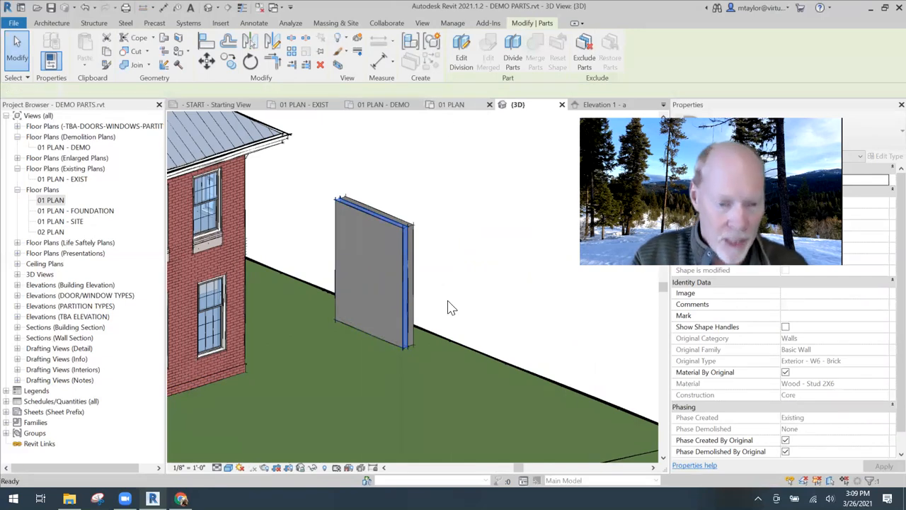
pyautogui.hotkey('ctrl', 'Tab')
pyautogui.scroll(2, 417, 312)
pyautogui.scroll(-2, 337, 278)
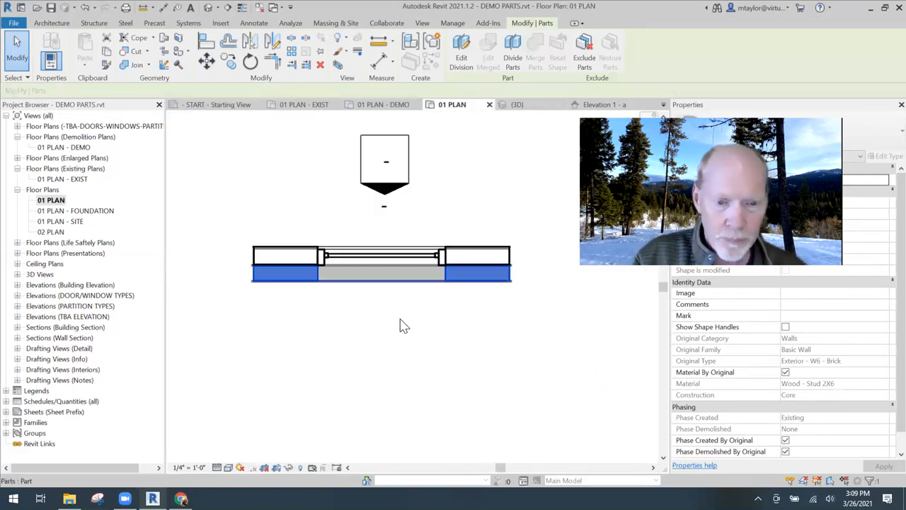
pyautogui.press('Escape')
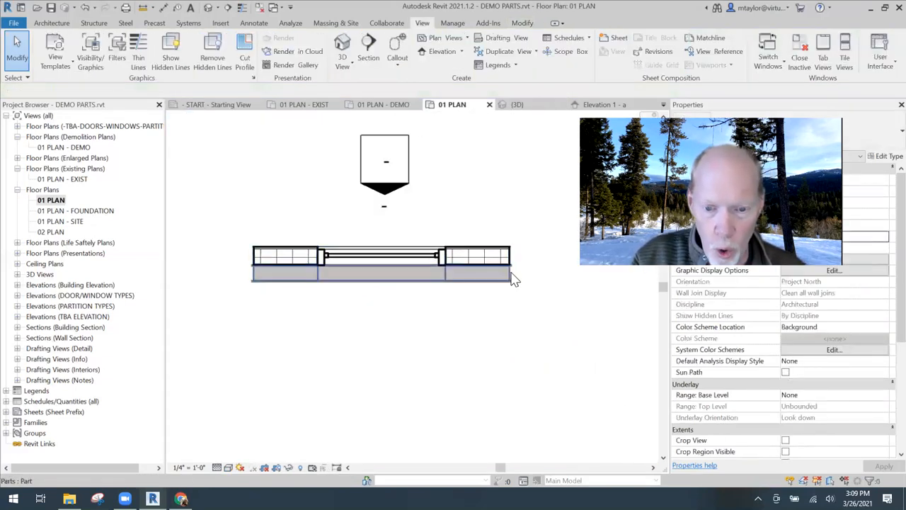
pyautogui.click(497, 336)
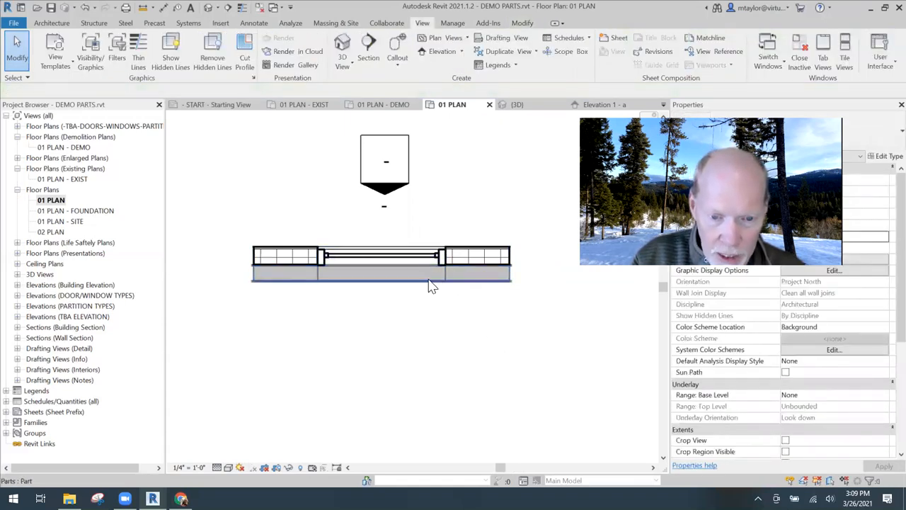
# Turn off Phase Demolished By Original for the stud part at the window opening and set its Phase Demolished to New Construction.
pyautogui.scroll(3, 382, 276)
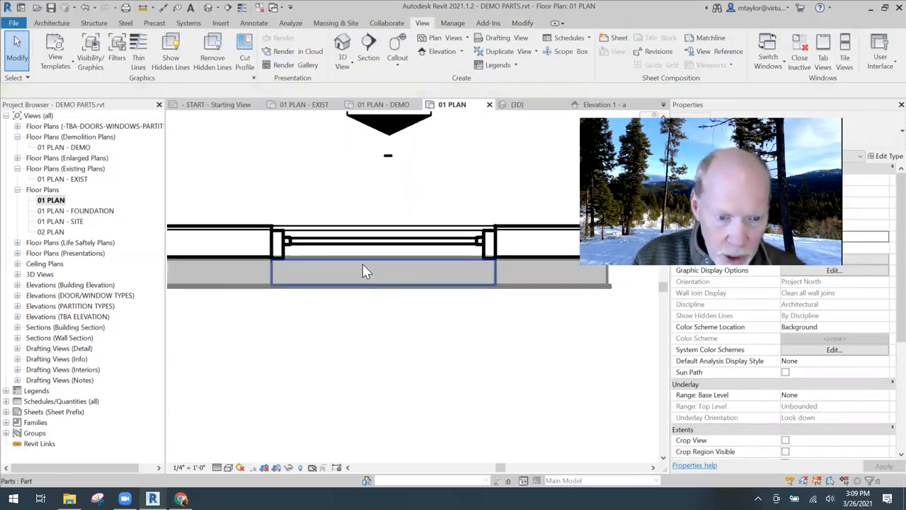
pyautogui.click(384, 297)
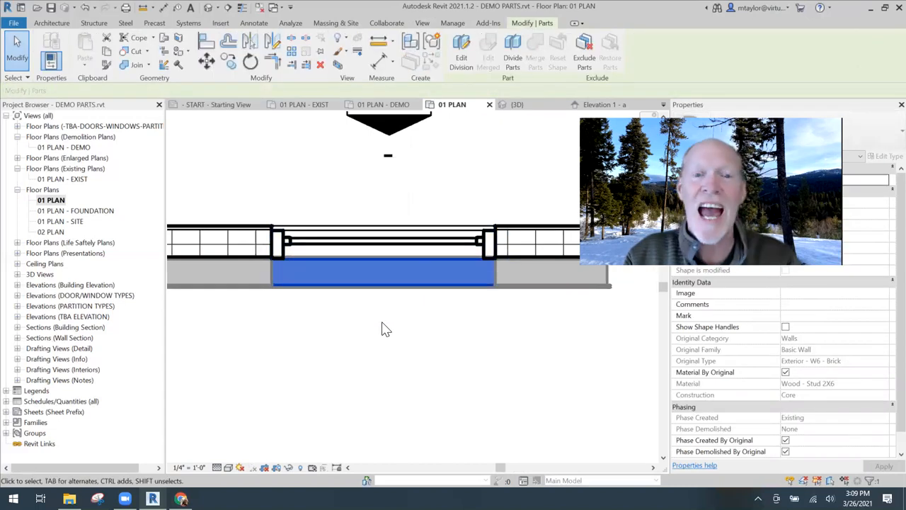
pyautogui.scroll(-3, 374, 327)
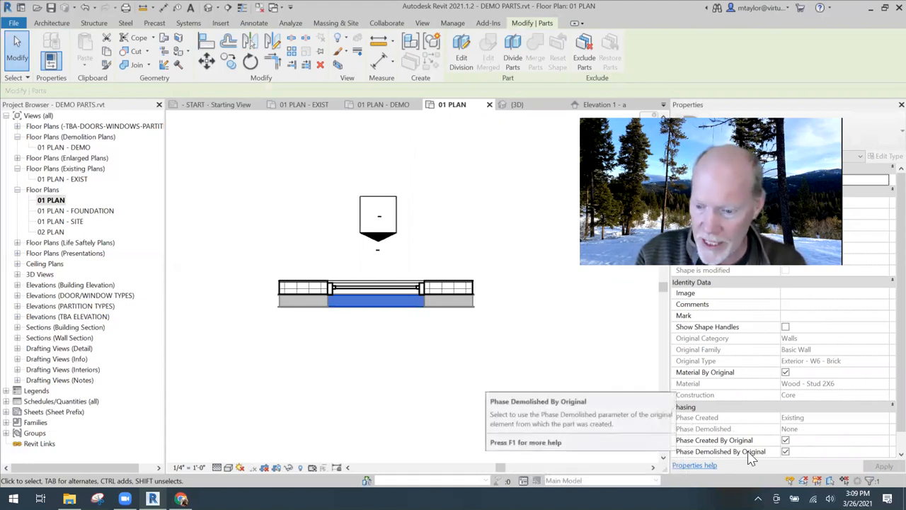
pyautogui.click(785, 451)
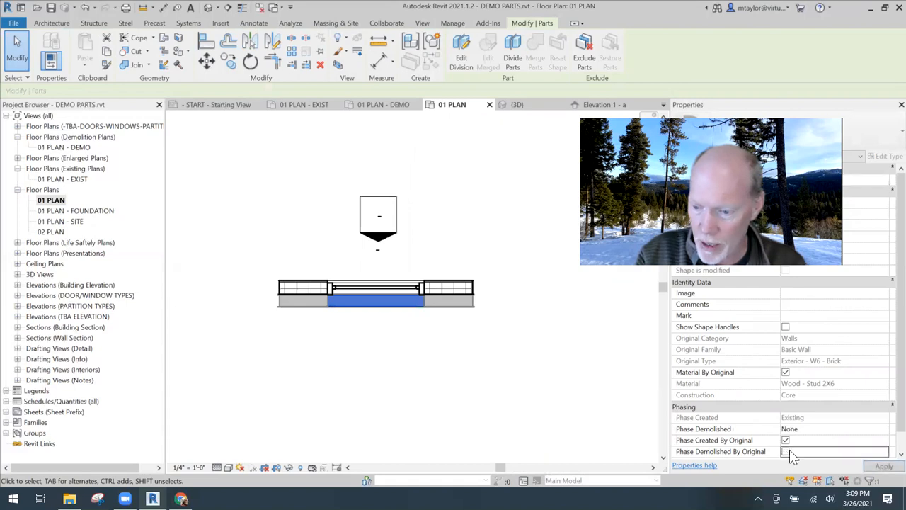
pyautogui.click(875, 429)
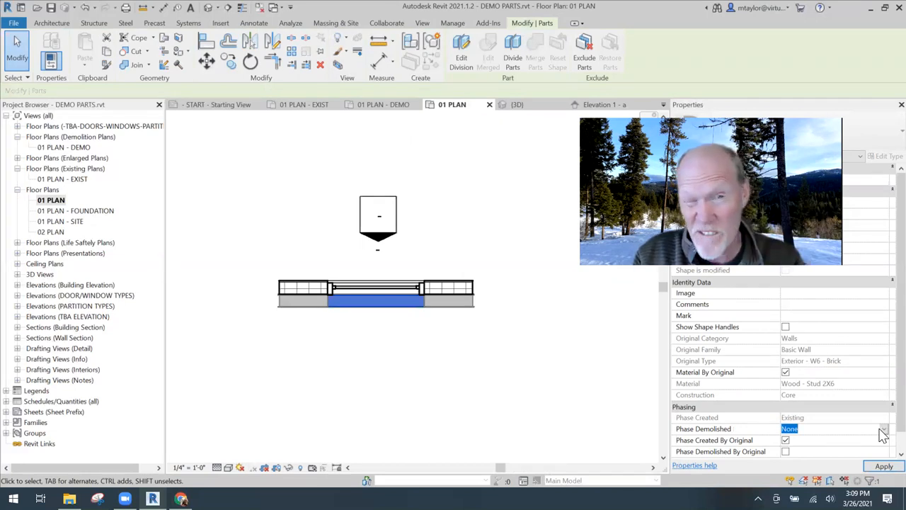
pyautogui.click(882, 430)
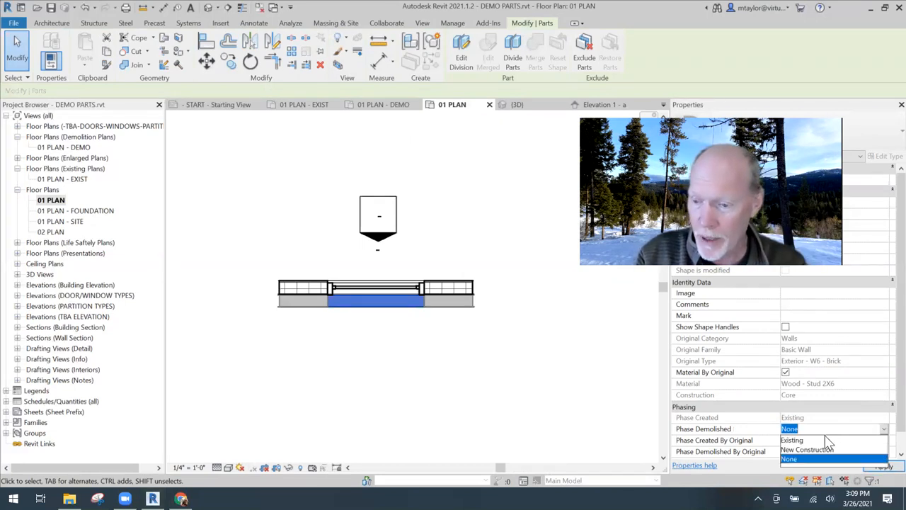
pyautogui.click(813, 450)
pyautogui.click(518, 407)
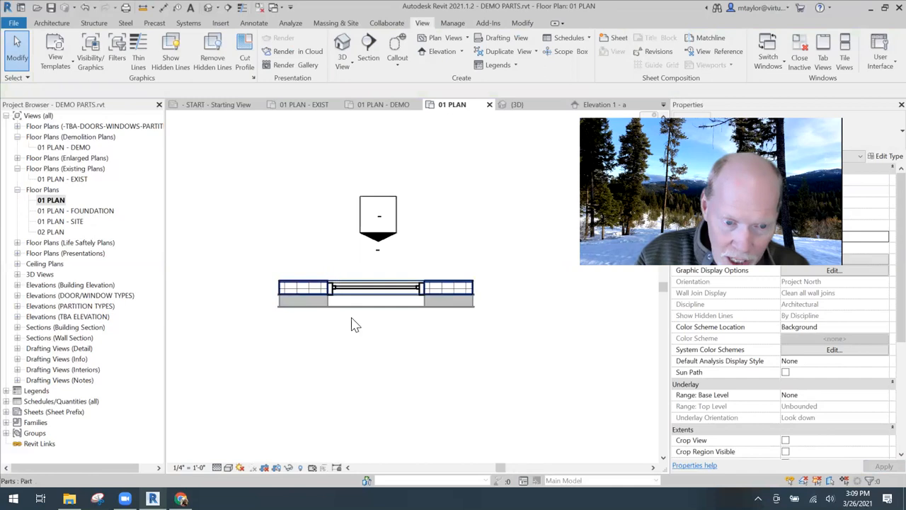
# Compare how the wall's parts display in 01 PLAN, 01 PLAN - DEMO and 01 PLAN - EXIST.
pyautogui.scroll(2, 323, 322)
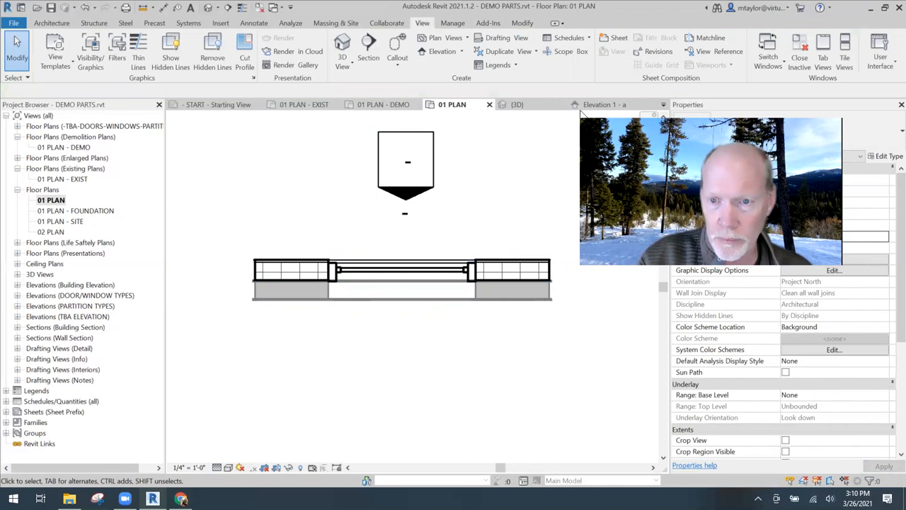
pyautogui.click(381, 106)
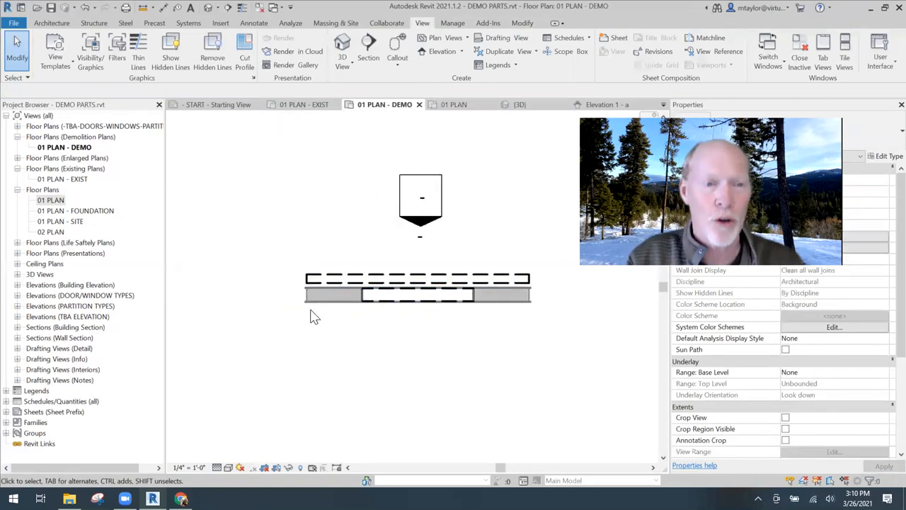
pyautogui.click(304, 106)
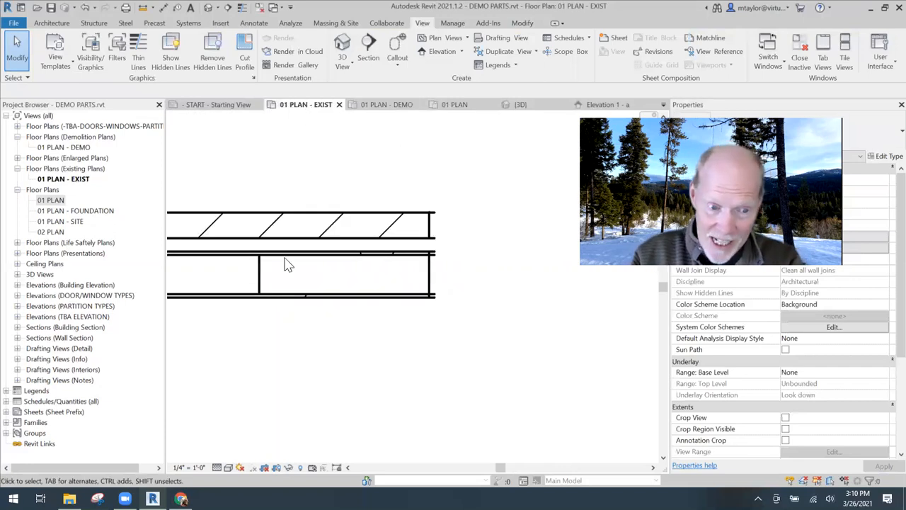
pyautogui.moveTo(249, 365); pyautogui.dragTo(404, 366, button='middle')
pyautogui.scroll(-2, 402, 363)
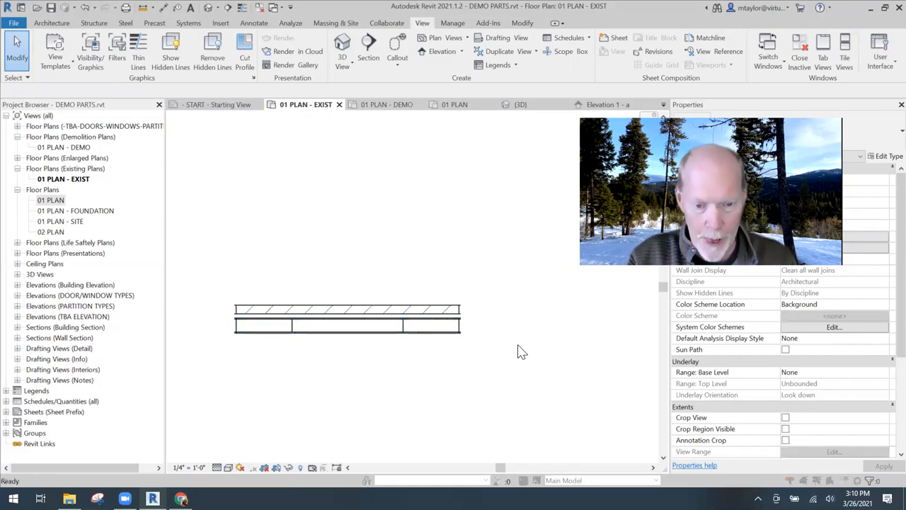
# Remove the PLAN - EXISTING view template from 01 PLAN - EXIST by assigning <None>.
pyautogui.press('v')
pyautogui.press('g')
pyautogui.click(419, 421)
pyautogui.scroll(-3, 835, 409)
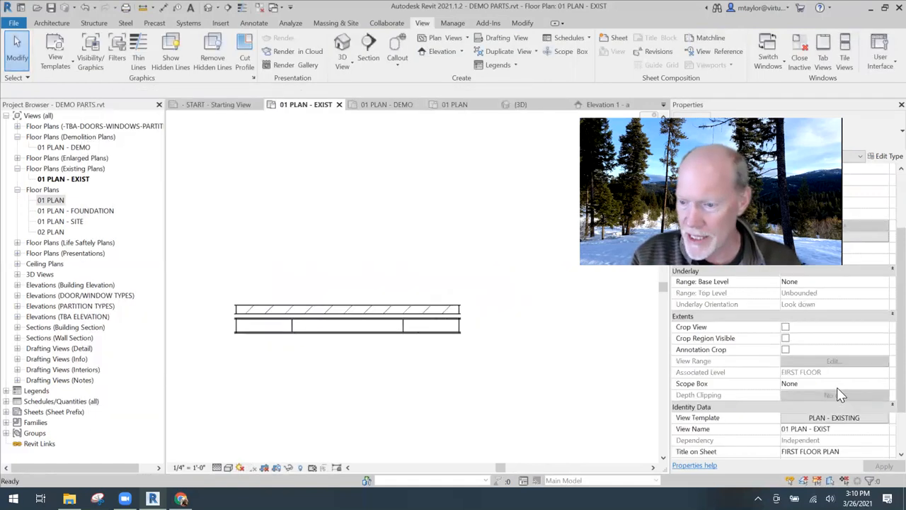
pyautogui.click(878, 418)
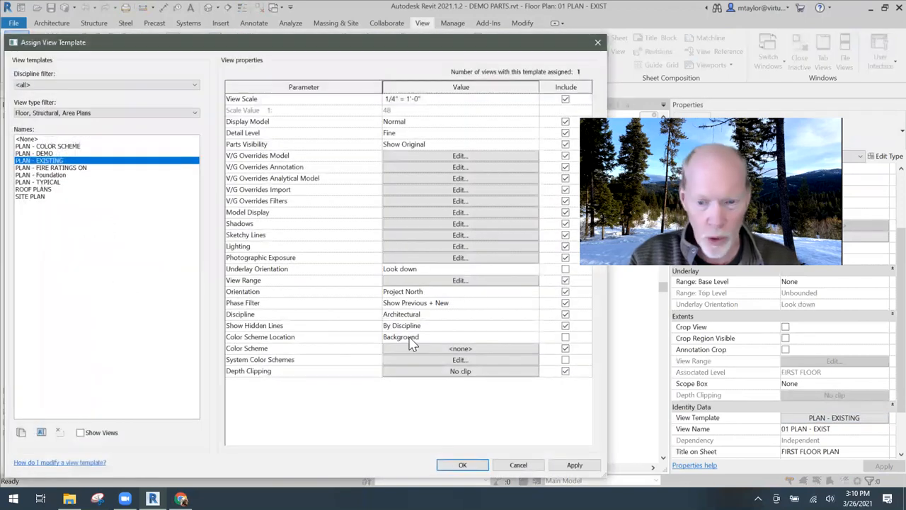
pyautogui.click(26, 140)
pyautogui.click(480, 465)
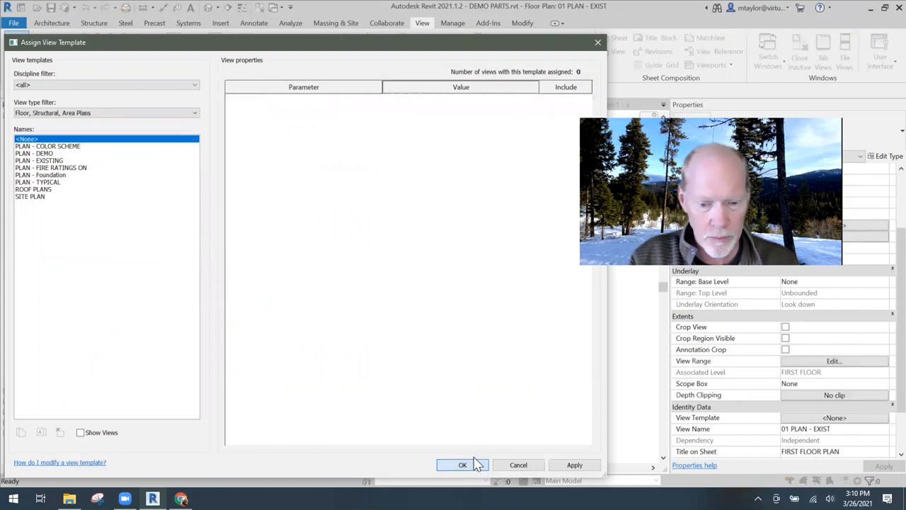
# Hide the Parts category in the visibility overrides of 01 PLAN - EXIST.
pyautogui.press('v')
pyautogui.press('g')
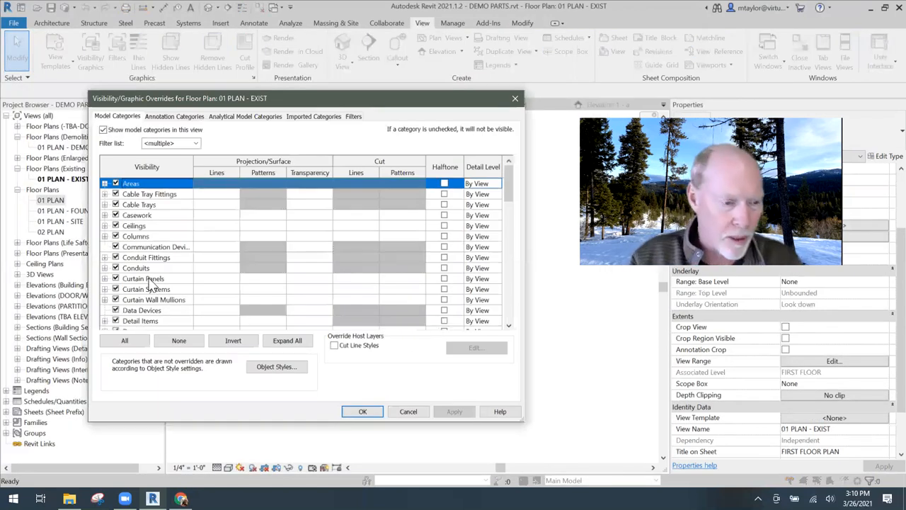
pyautogui.scroll(-9, 150, 282)
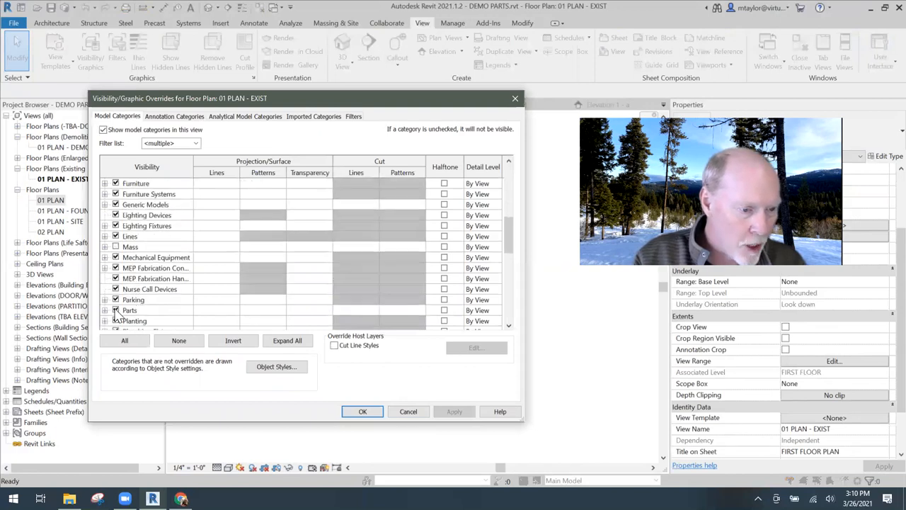
pyautogui.click(115, 310)
pyautogui.click(362, 411)
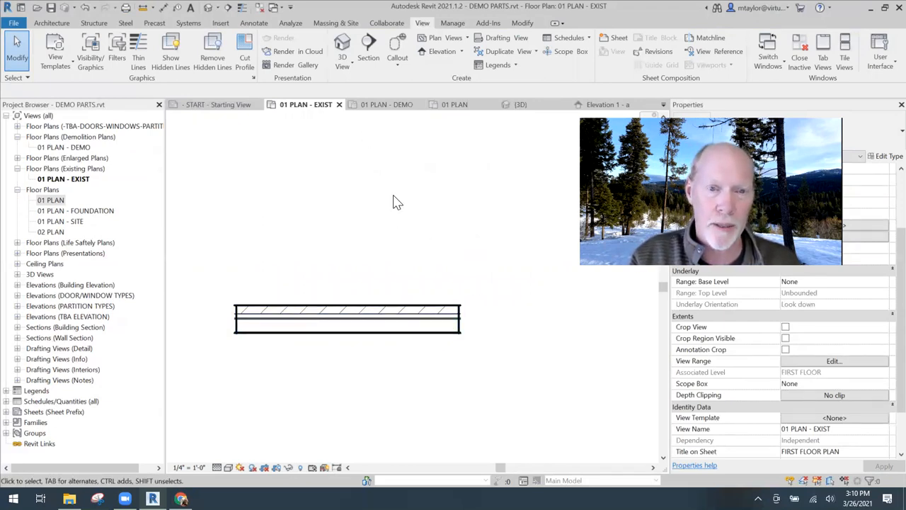
# Edit the stud part's division in 01 PLAN, adding the thin layers on both faces of the stud to the divided parts.
pyautogui.click(388, 105)
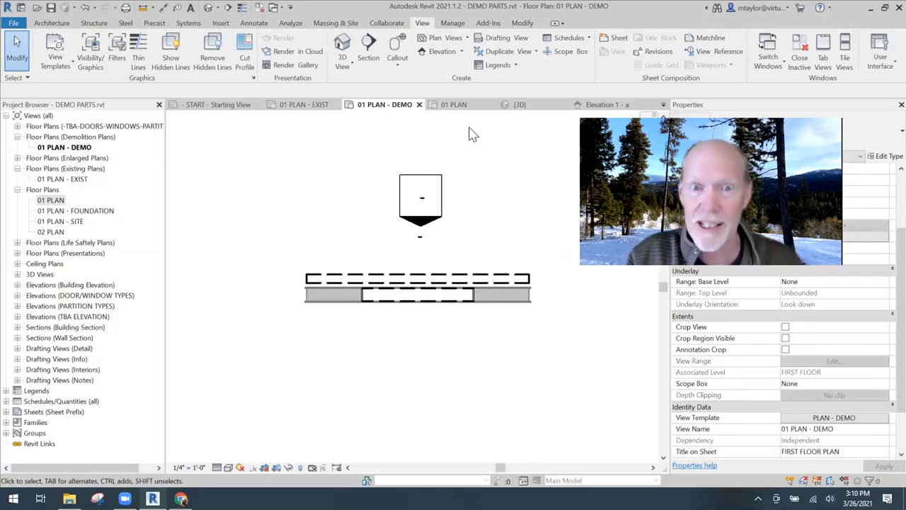
pyautogui.click(460, 107)
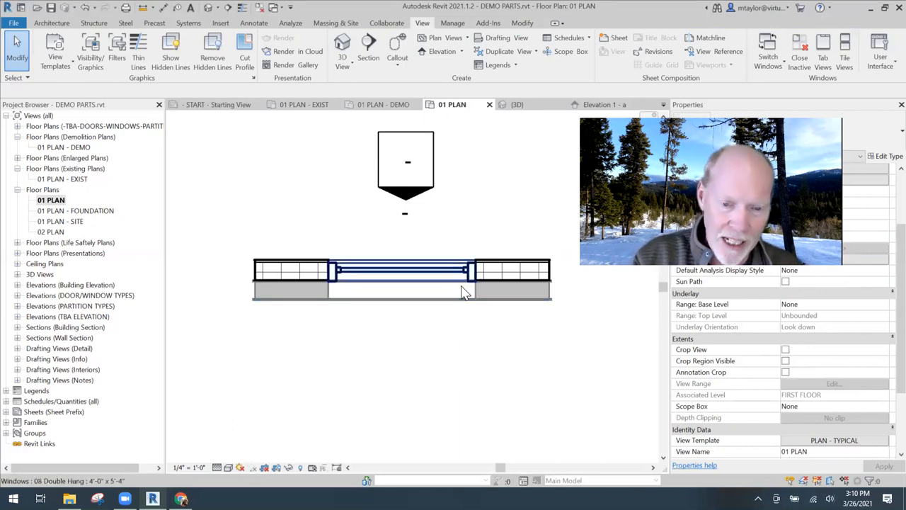
pyautogui.click(476, 335)
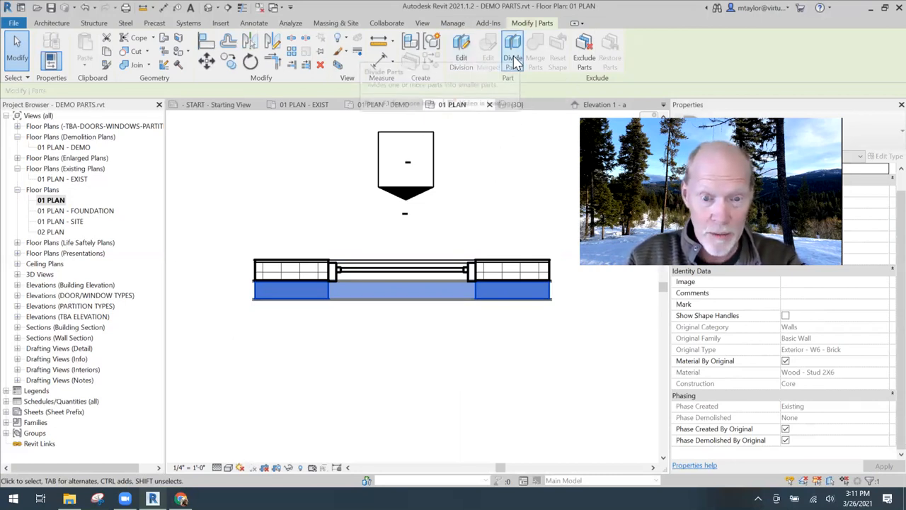
pyautogui.click(461, 58)
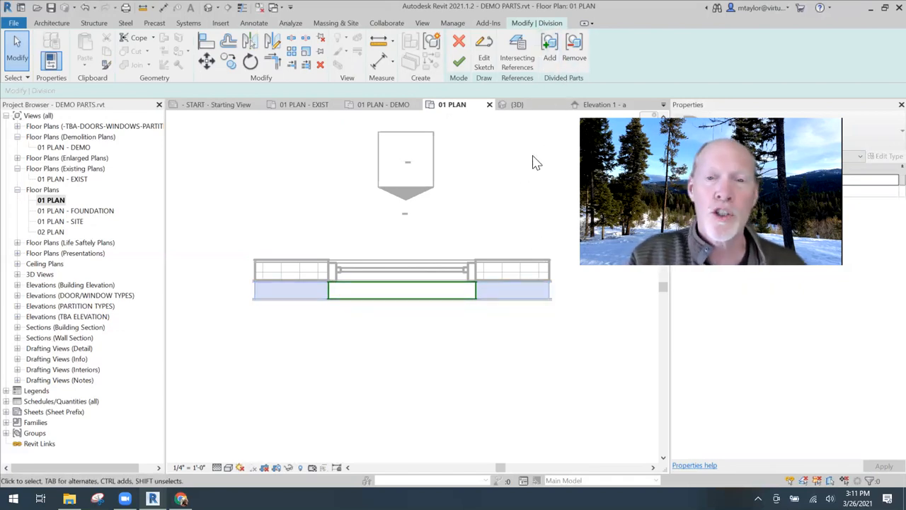
pyautogui.click(551, 54)
pyautogui.moveTo(312, 228); pyautogui.dragTo(497, 354)
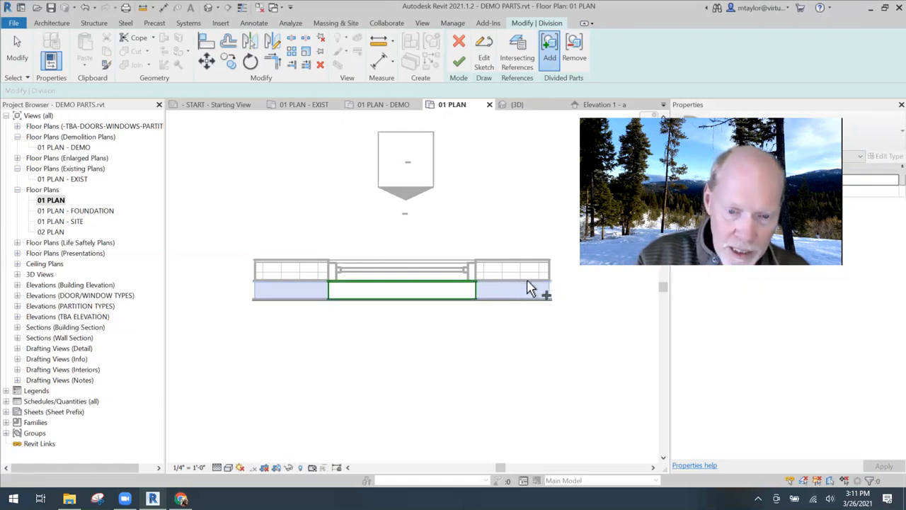
pyautogui.click(514, 301)
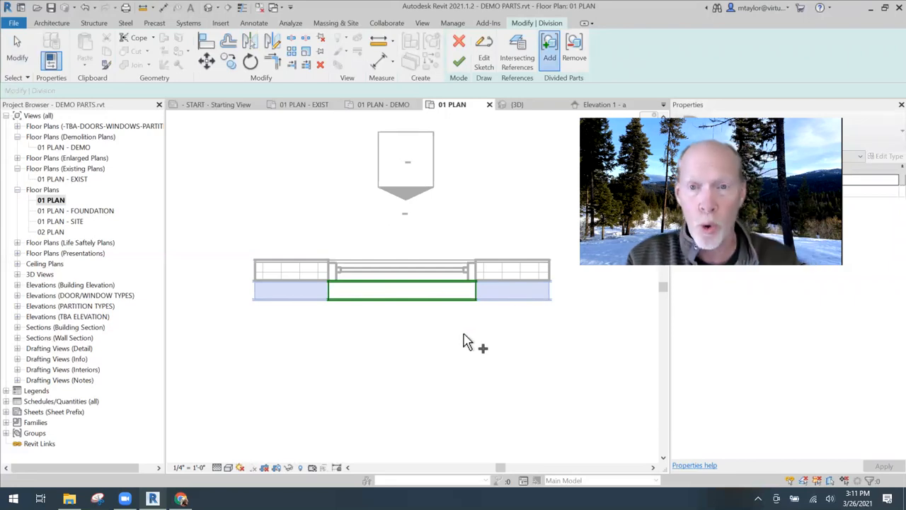
pyautogui.click(459, 61)
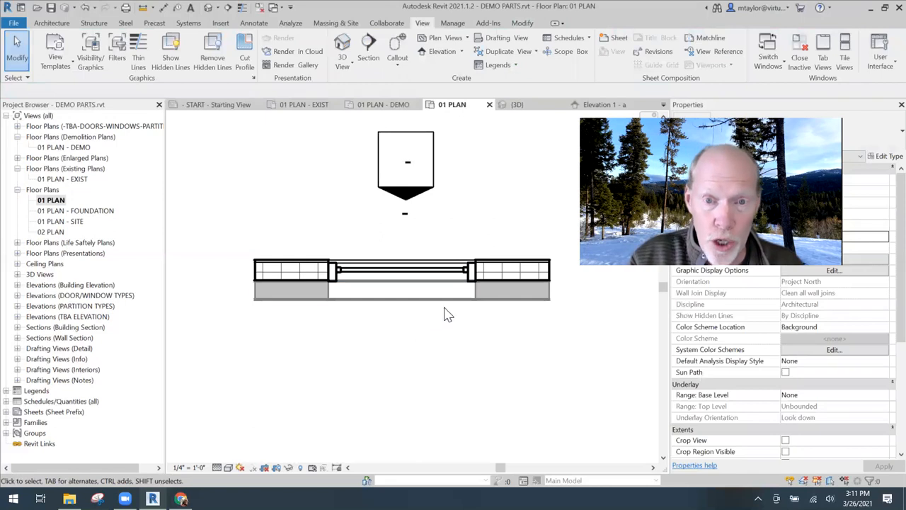
# Turn off Phase Demolished By Original for the interior gypsum part at the window opening and set its Phase Demolished to New Construction.
pyautogui.scroll(2, 400, 334)
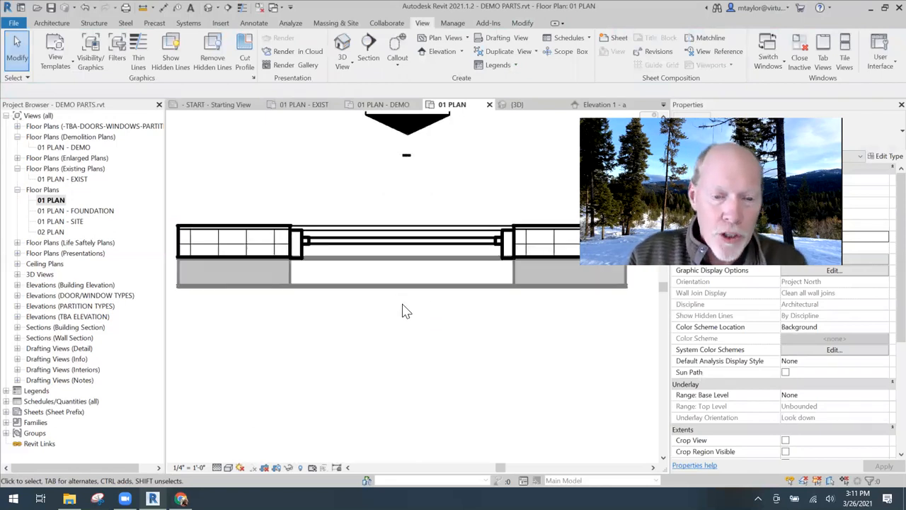
pyautogui.scroll(-2, 336, 334)
pyautogui.moveTo(452, 327); pyautogui.dragTo(468, 331)
pyautogui.moveTo(290, 332); pyautogui.dragTo(458, 282)
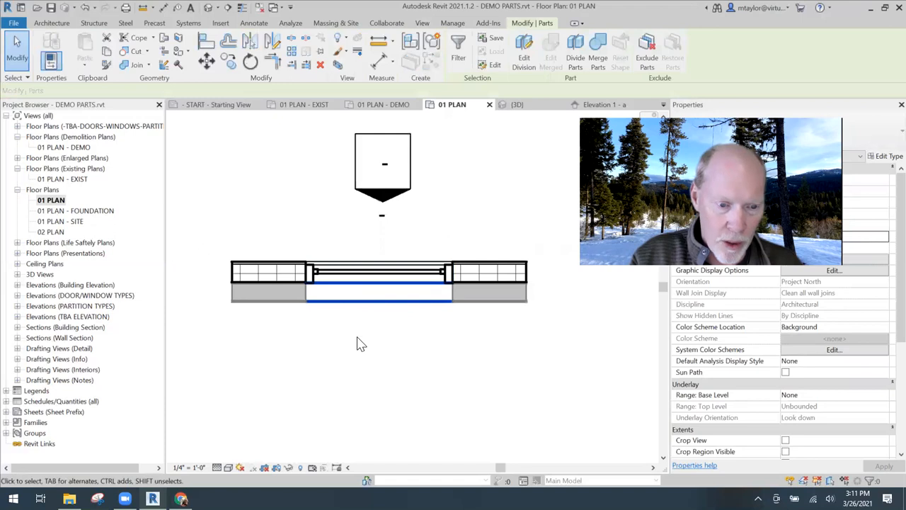
pyautogui.click(346, 337)
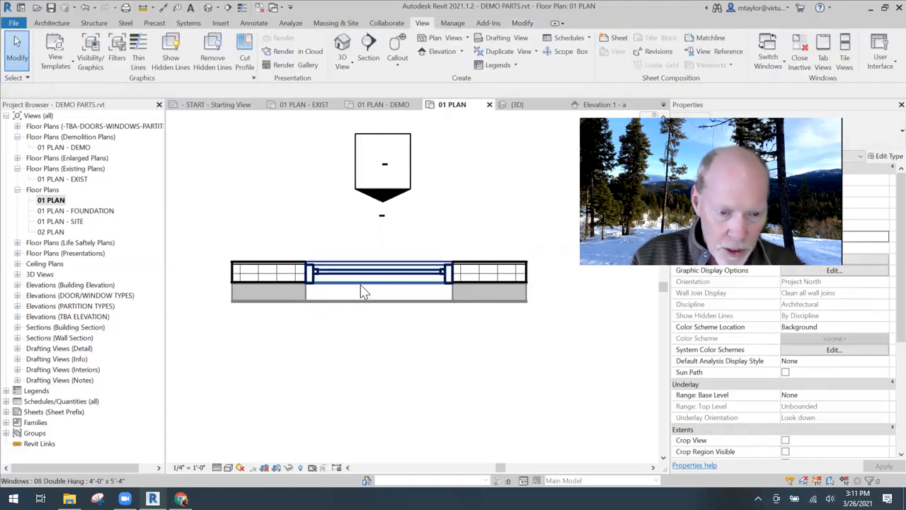
pyautogui.click(385, 364)
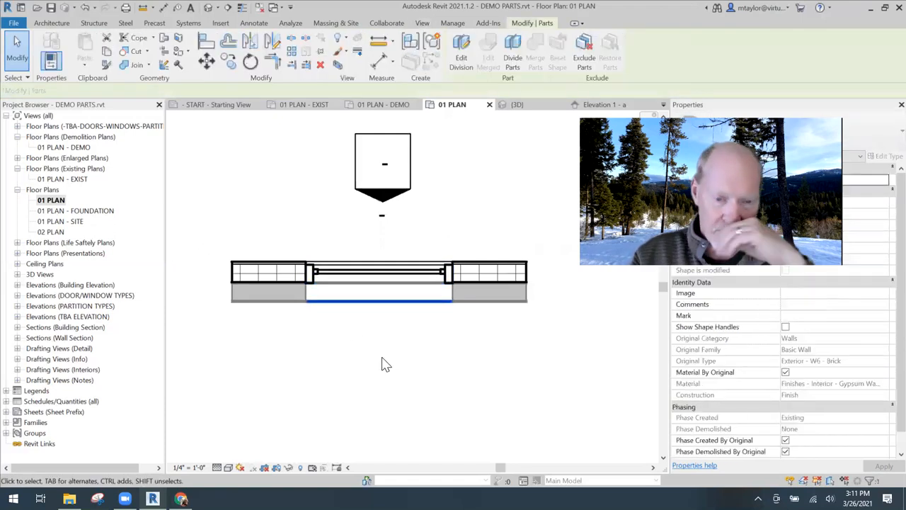
pyautogui.click(785, 451)
pyautogui.click(882, 429)
pyautogui.click(882, 428)
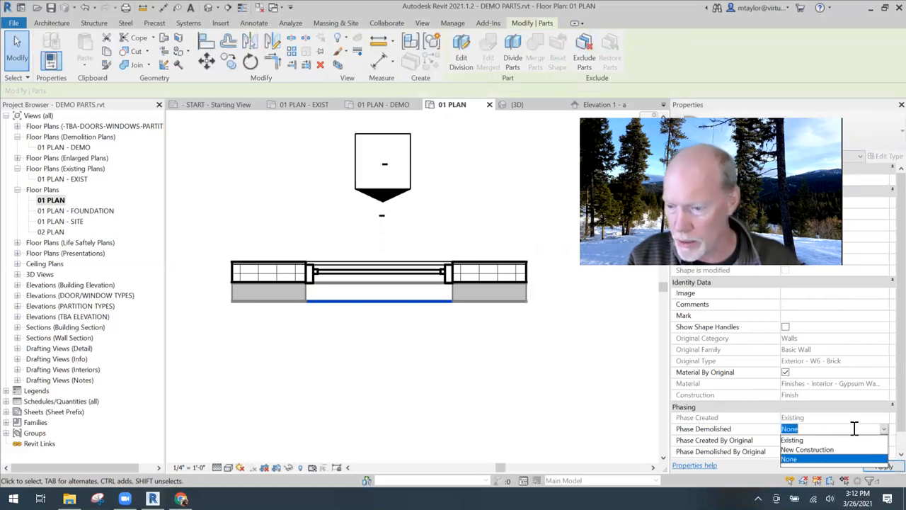
pyautogui.click(806, 450)
pyautogui.click(397, 328)
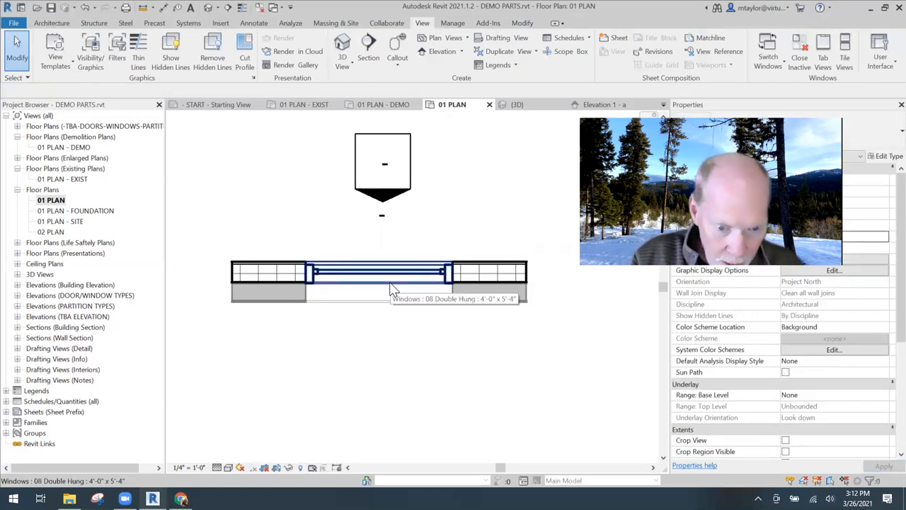
# Turn off Phase Demolished By Original for the fiberglass-faced sheathing part at the window opening and set its Phase Demolished to New Construction.
pyautogui.scroll(3, 396, 291)
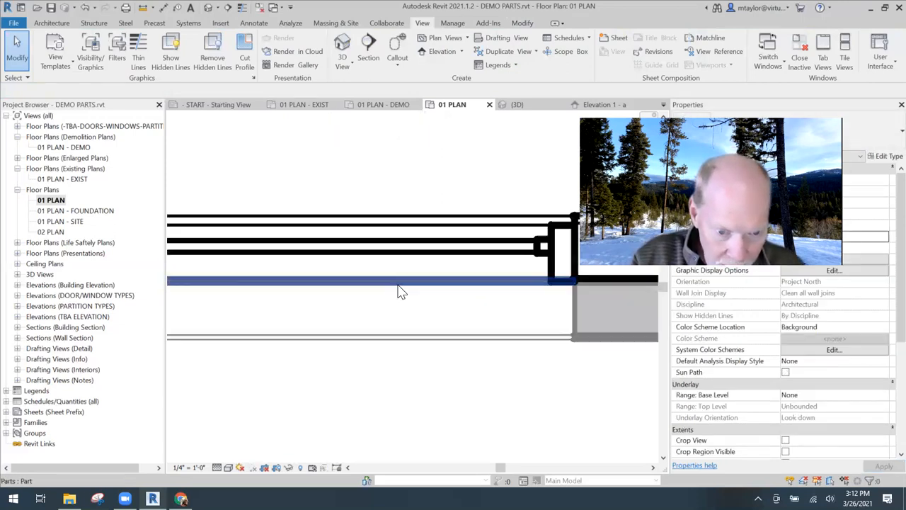
pyautogui.click(418, 293)
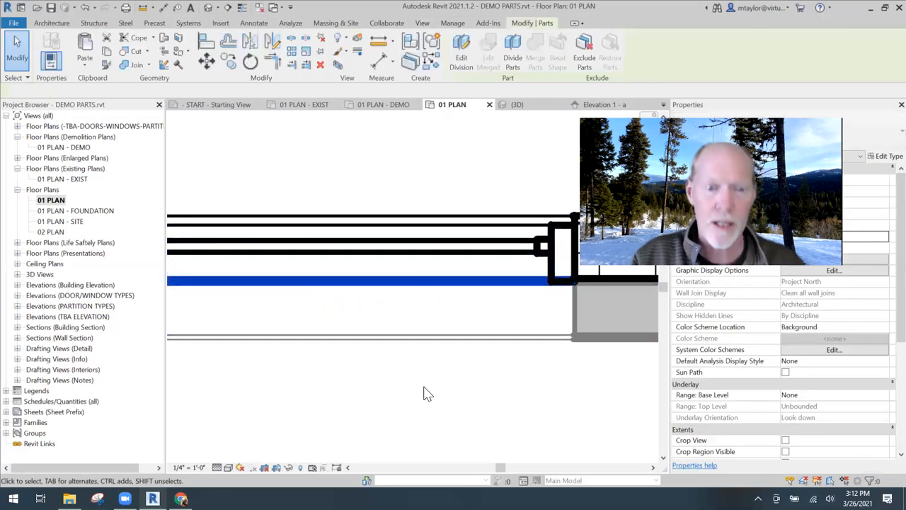
pyautogui.scroll(-2, 460, 393)
pyautogui.click(786, 452)
pyautogui.click(818, 428)
pyautogui.click(882, 428)
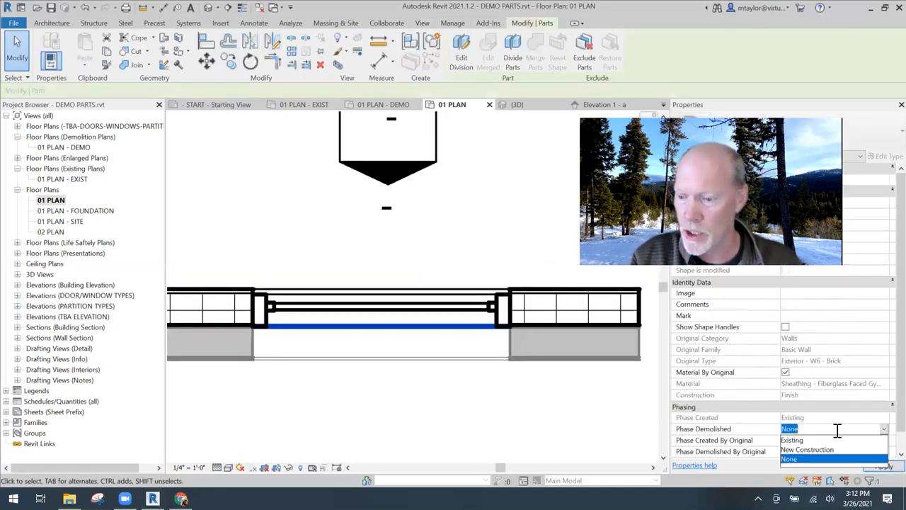
pyautogui.click(807, 449)
pyautogui.click(397, 406)
pyautogui.scroll(-3, 373, 277)
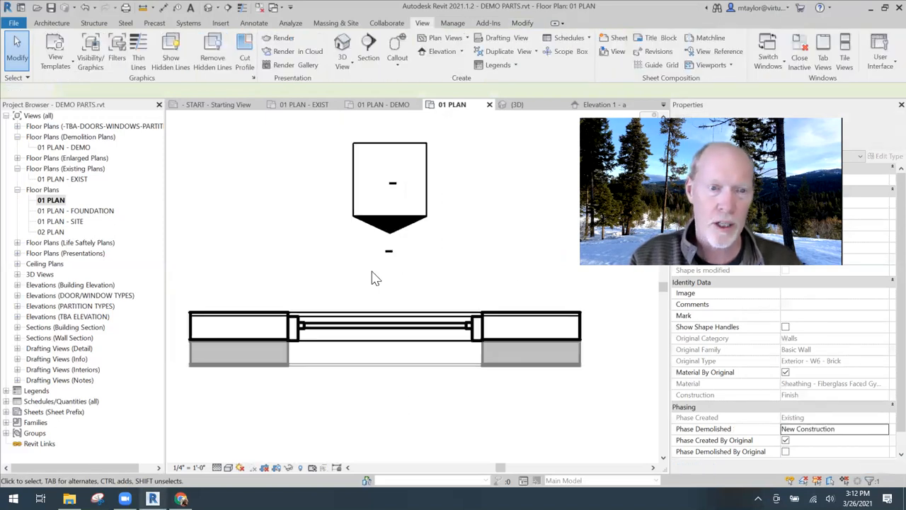
# Compare the wall and window opening across the 01 PLAN - DEMO, 01 PLAN - EXIST and 01 PLAN views.
pyautogui.click(382, 105)
pyautogui.scroll(3, 356, 340)
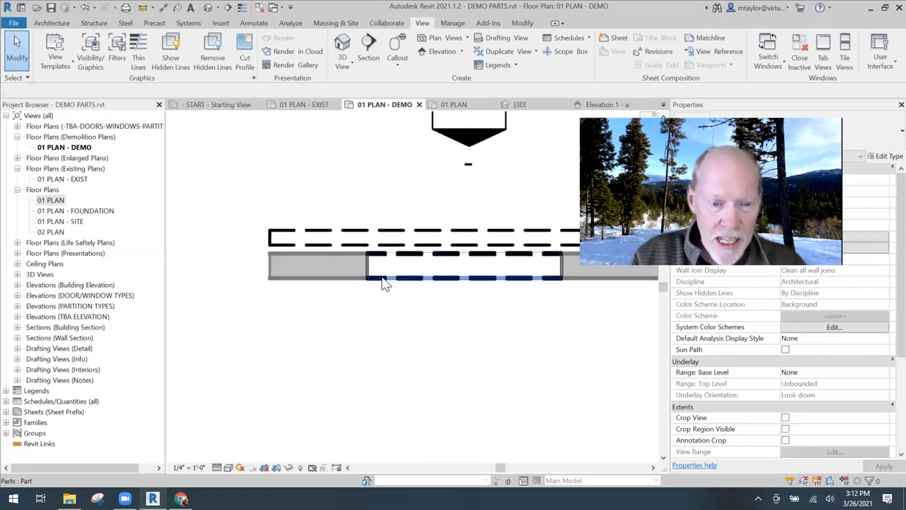
pyautogui.moveTo(382, 326); pyautogui.dragTo(326, 328, button='middle')
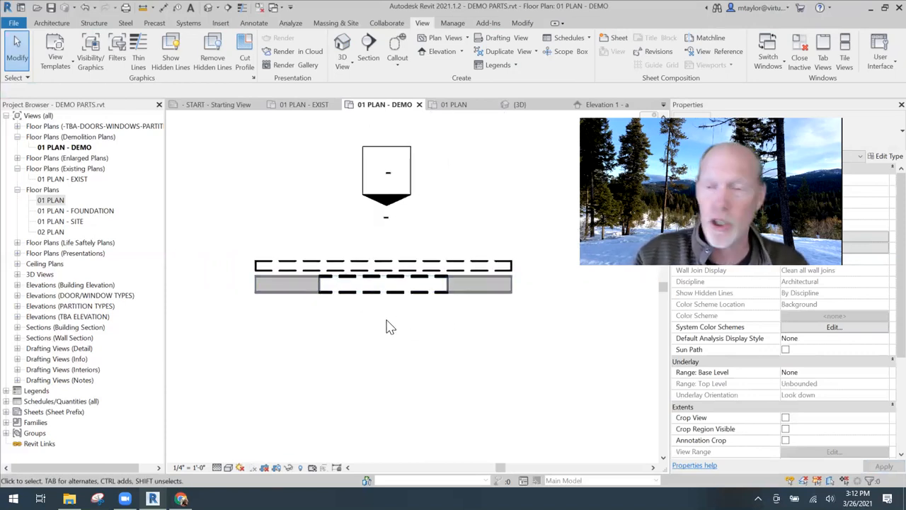
pyautogui.click(303, 106)
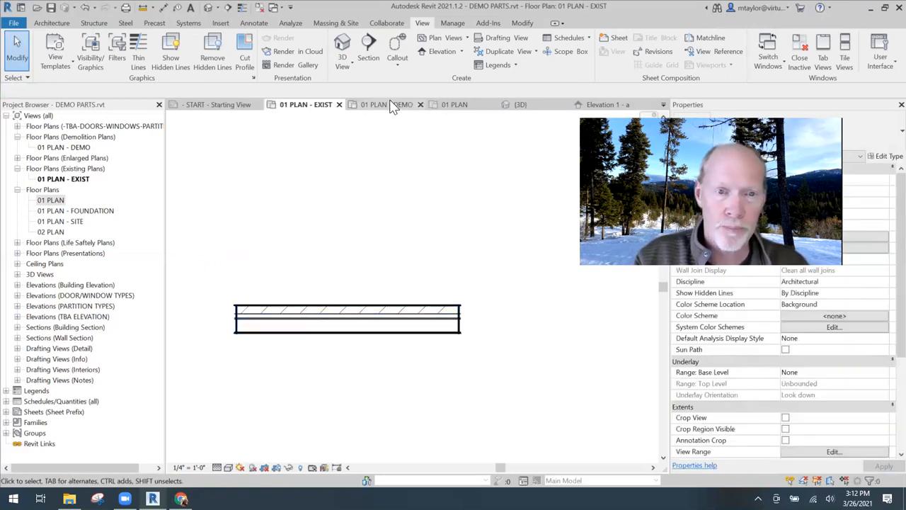
pyautogui.click(385, 105)
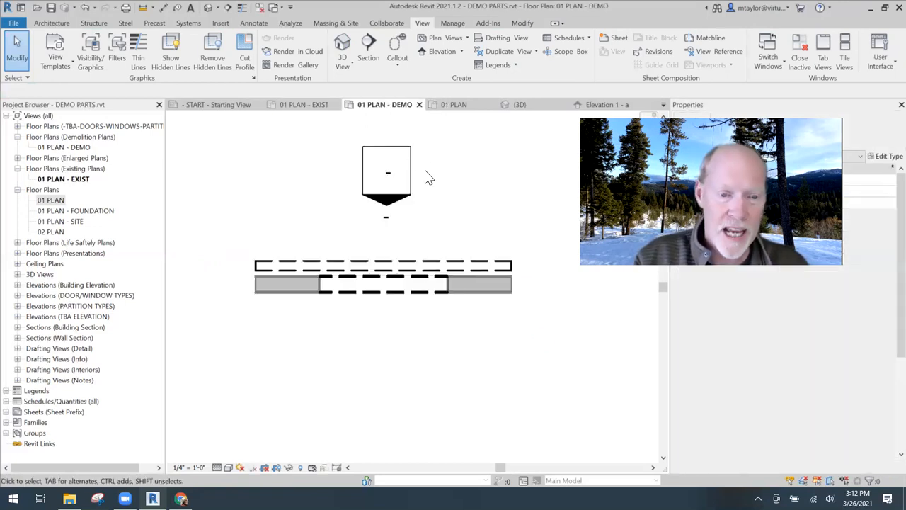
pyautogui.click(455, 106)
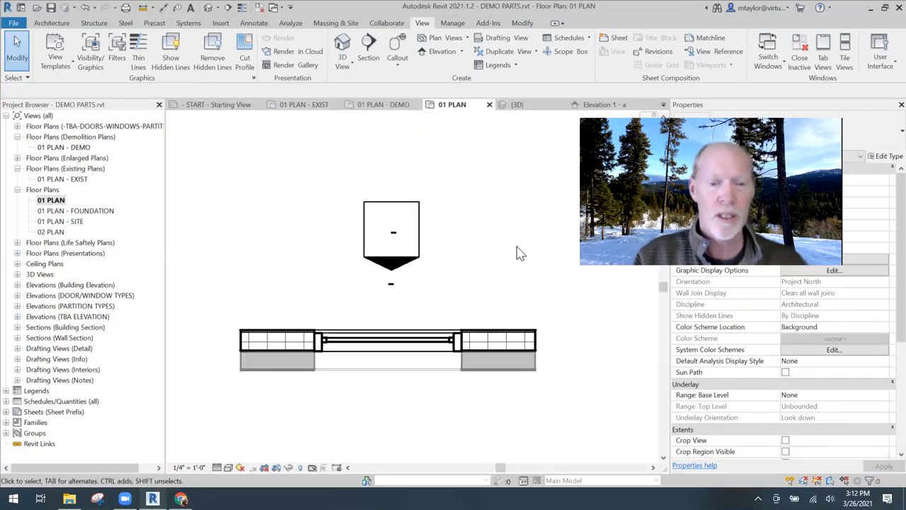
# Move the Section 1 marker from the conference room to the demo wall so that it cuts through the new window beside the elevation marker.
pyautogui.scroll(-2, 521, 253)
pyautogui.moveTo(509, 204); pyautogui.dragTo(482, 199, button='middle')
pyautogui.scroll(-3, 460, 258)
pyautogui.moveTo(466, 340); pyautogui.dragTo(547, 301, button='middle')
pyautogui.doubleClick(285, 383)
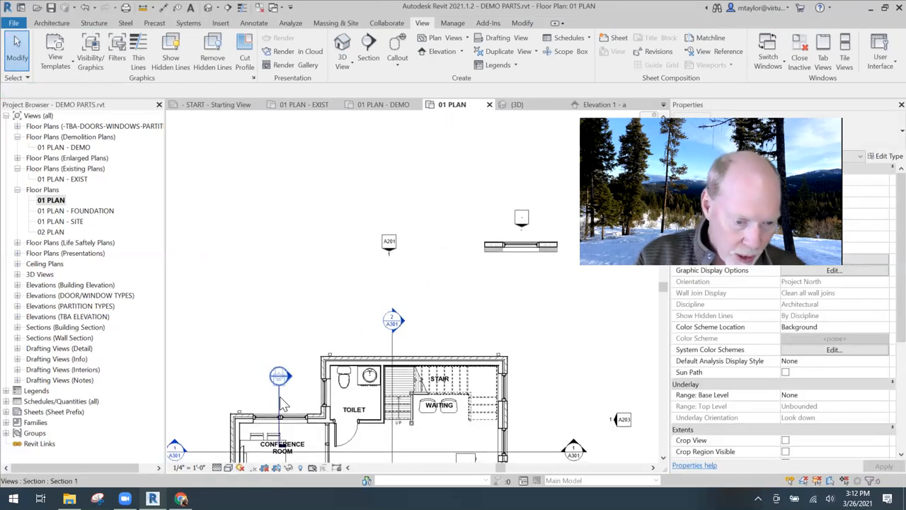
pyautogui.click(280, 400)
pyautogui.moveTo(280, 400)
pyautogui.mouseDown()
pyautogui.moveTo(451, 251)
pyautogui.moveTo(522, 242)
pyautogui.mouseUp()
pyautogui.click(547, 214)
pyautogui.scroll(3, 546, 214)
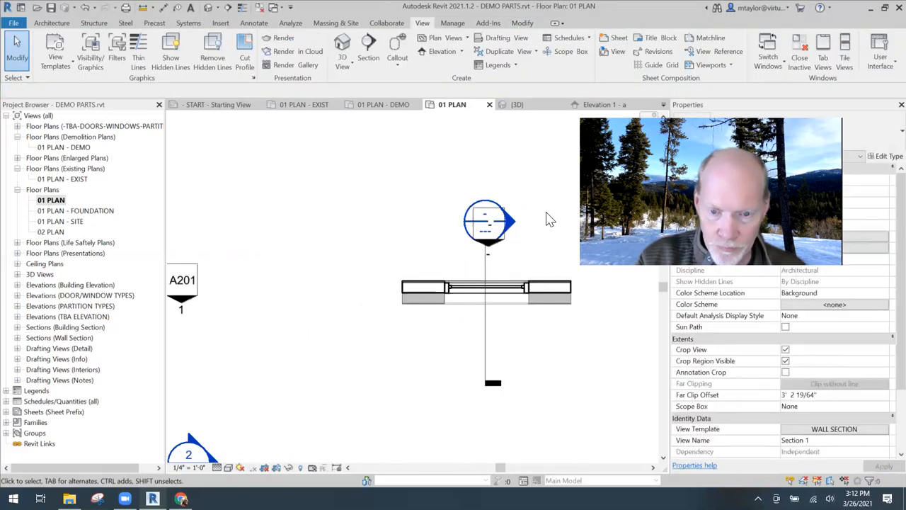
pyautogui.scroll(2, 527, 234)
pyautogui.moveTo(465, 296); pyautogui.dragTo(424, 218)
pyautogui.click(518, 236)
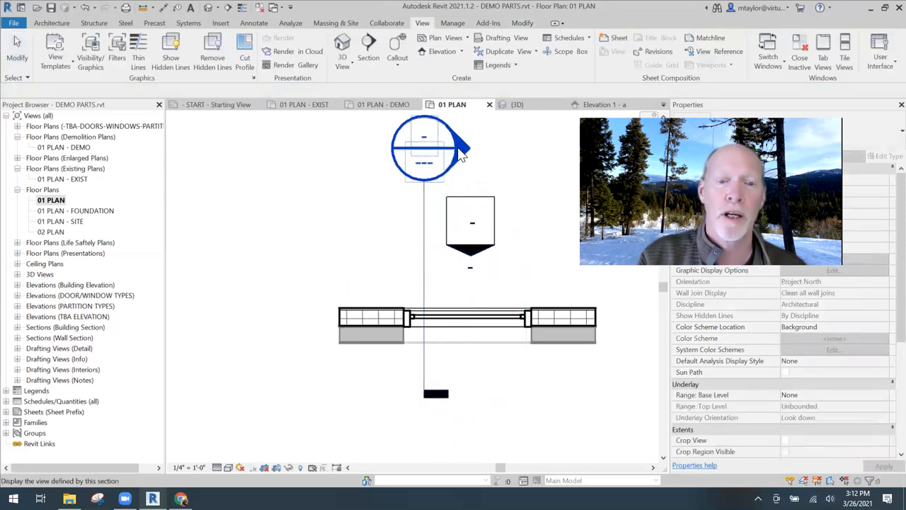
# Open the Section 1 view and hide the original Exterior - W6 - Brick wall in it.
pyautogui.doubleClick(460, 154)
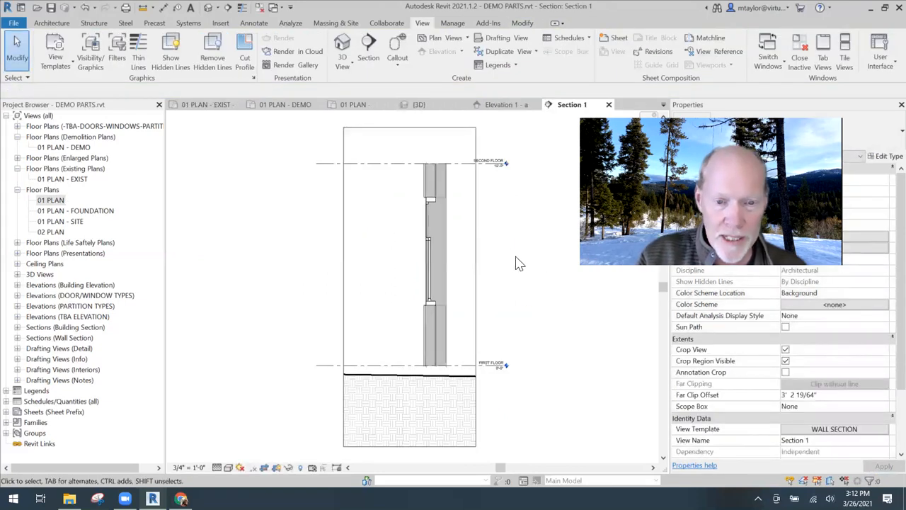
pyautogui.moveTo(519, 263); pyautogui.dragTo(453, 259, button='middle')
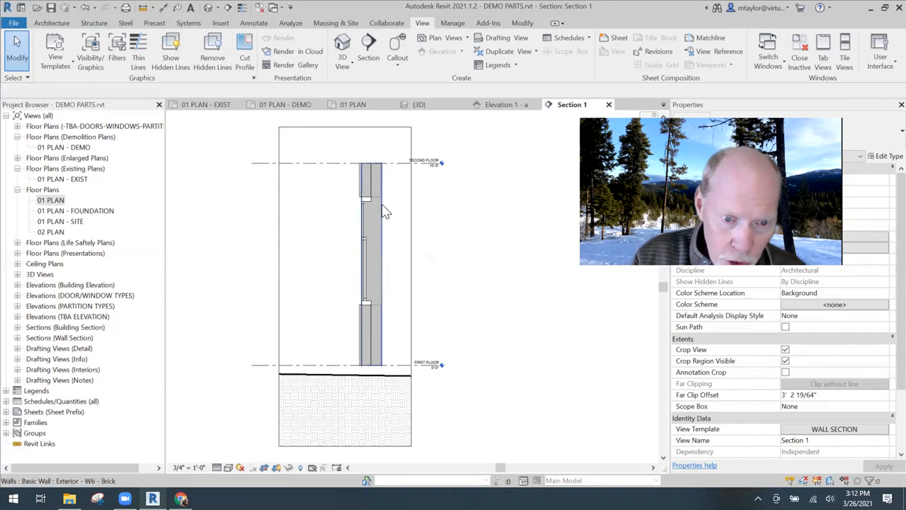
pyautogui.click(402, 235)
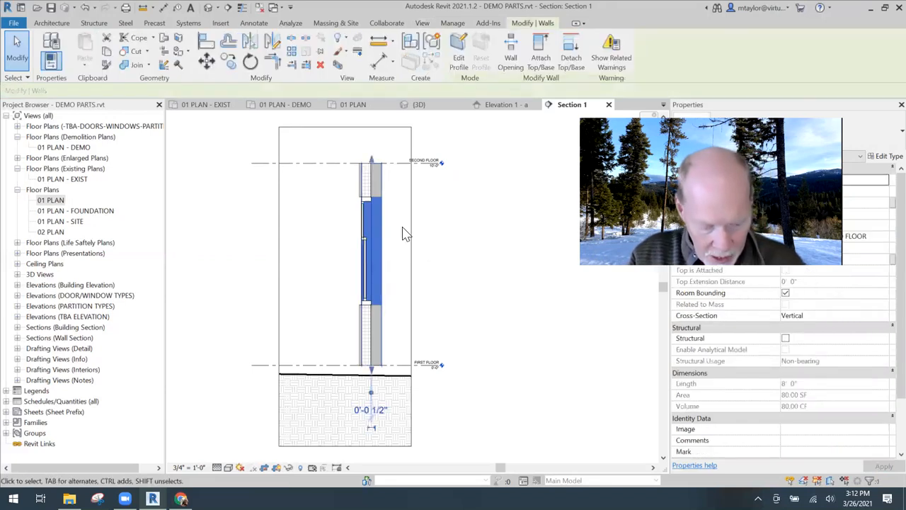
pyautogui.press('Escape')
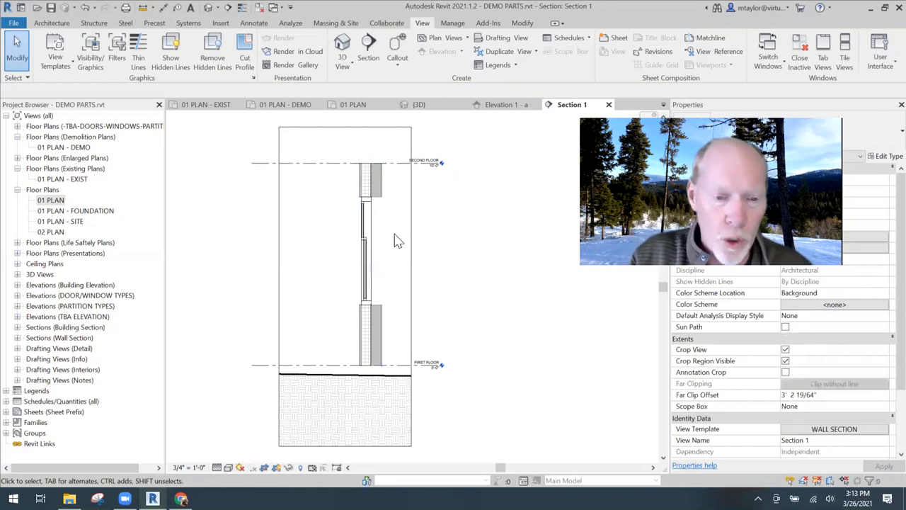
pyautogui.scroll(3, 397, 241)
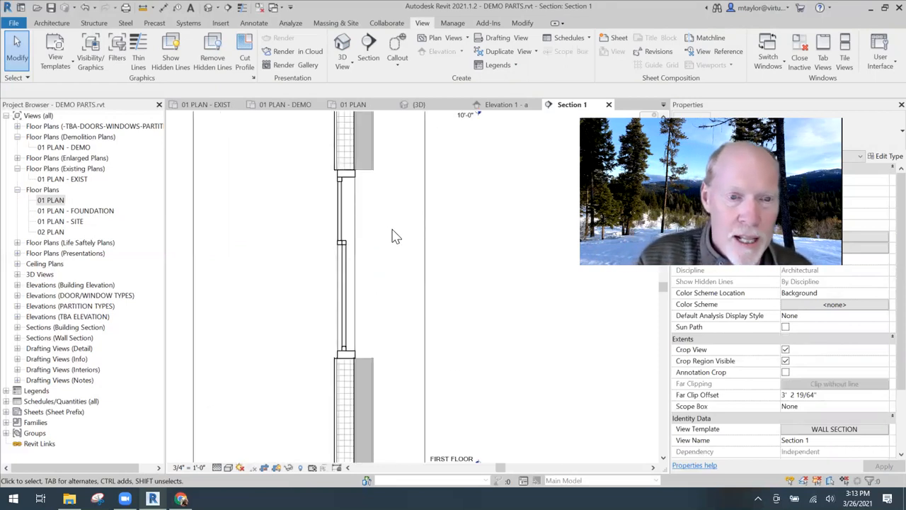
pyautogui.scroll(-2, 395, 236)
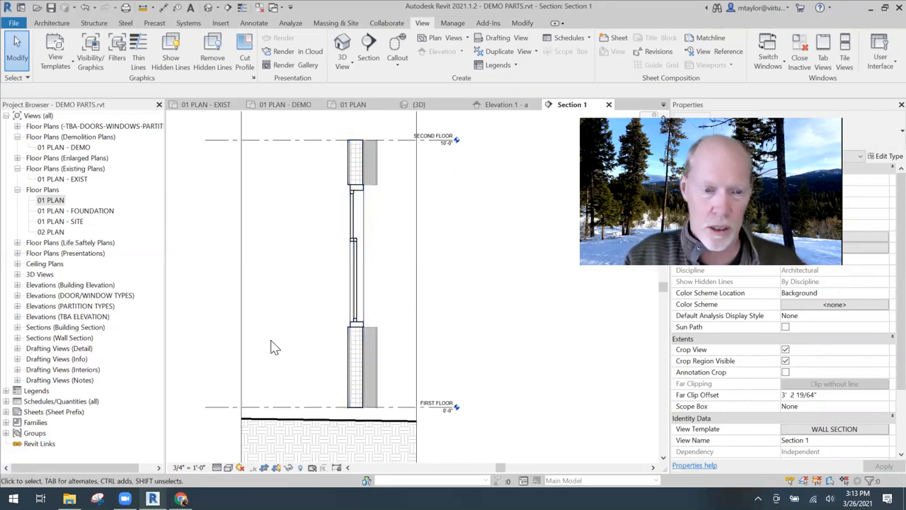
# Set the 08 Double Hung 4'-0" x 5'-4" window type's setback from the wall face to 0' 3" and check the sill.
pyautogui.scroll(-1, 262, 334)
pyautogui.click(346, 259)
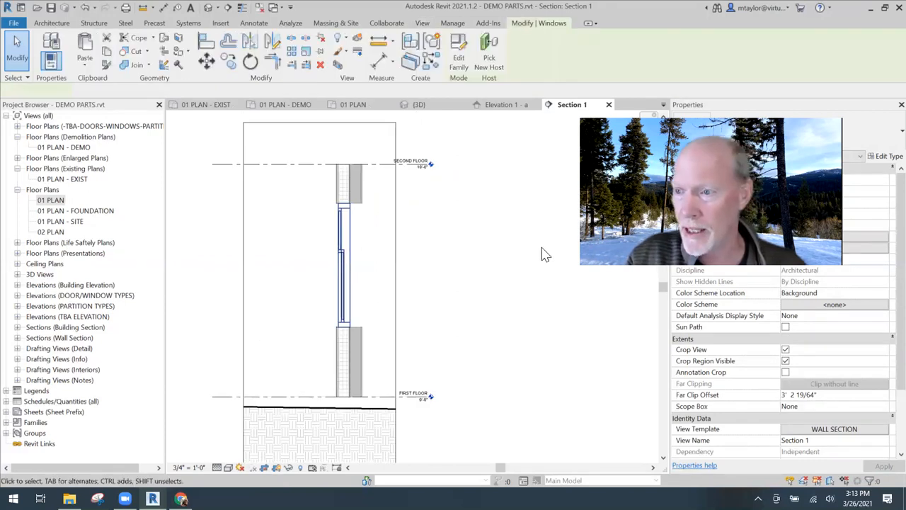
pyautogui.click(882, 157)
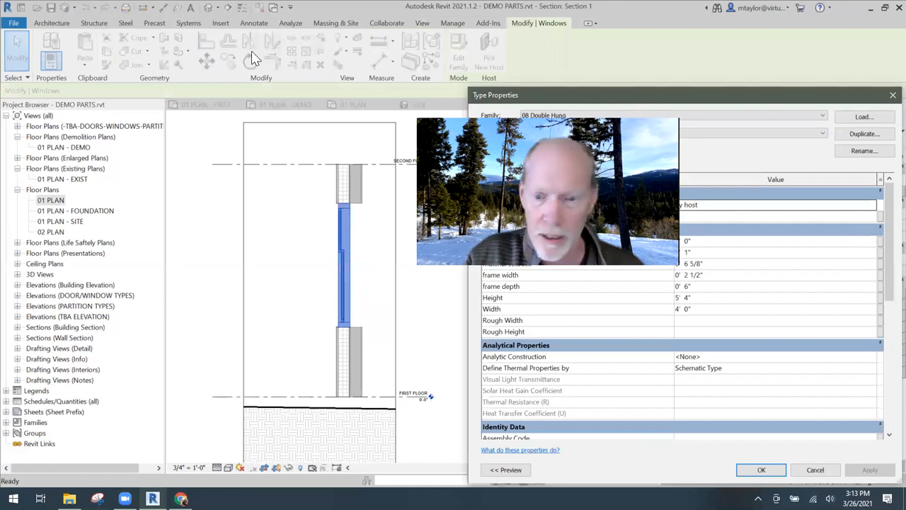
pyautogui.click(688, 252)
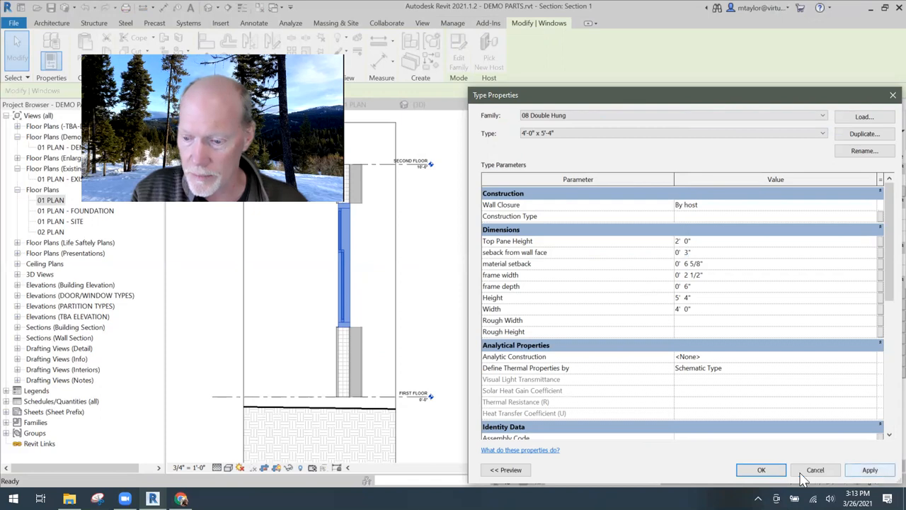
pyautogui.click(761, 470)
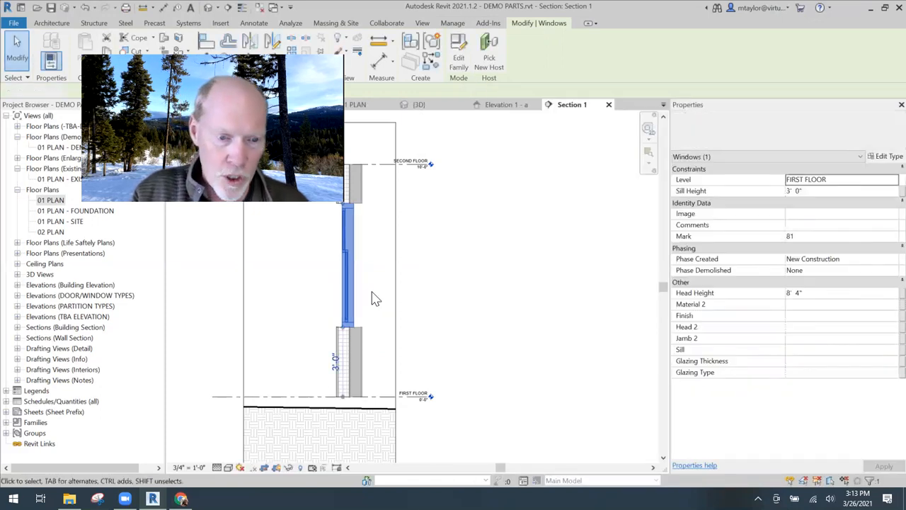
pyautogui.click(375, 298)
pyautogui.scroll(2, 321, 321)
pyautogui.scroll(-1, 308, 350)
pyautogui.moveTo(308, 351); pyautogui.dragTo(333, 374, button='middle')
pyautogui.scroll(2, 379, 359)
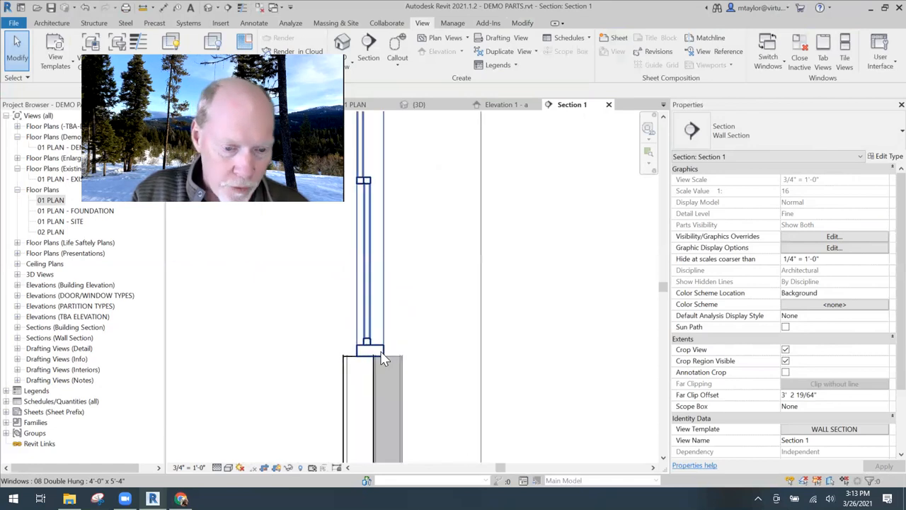
pyautogui.scroll(-1, 424, 358)
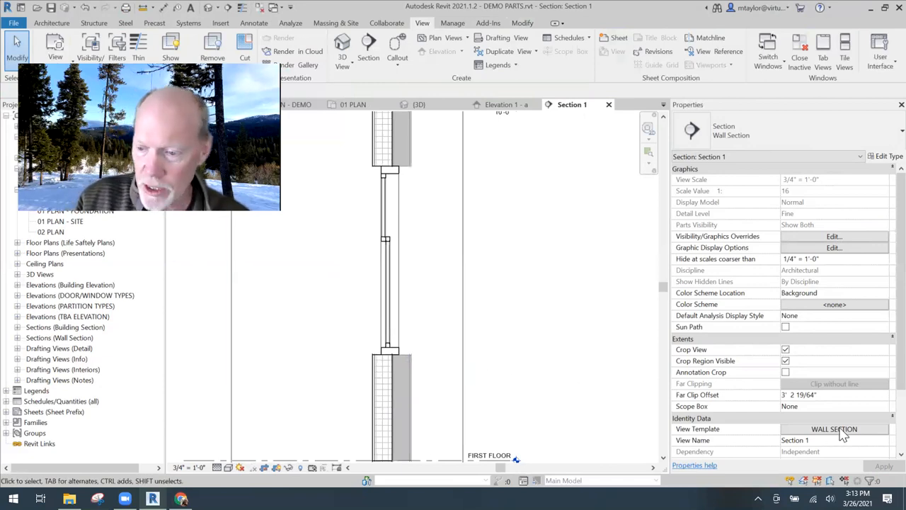
# Set Section 1's phase filter to Show Previous + Demo and examine the demolished wall layers and window opening.
pyautogui.scroll(-2, 842, 435)
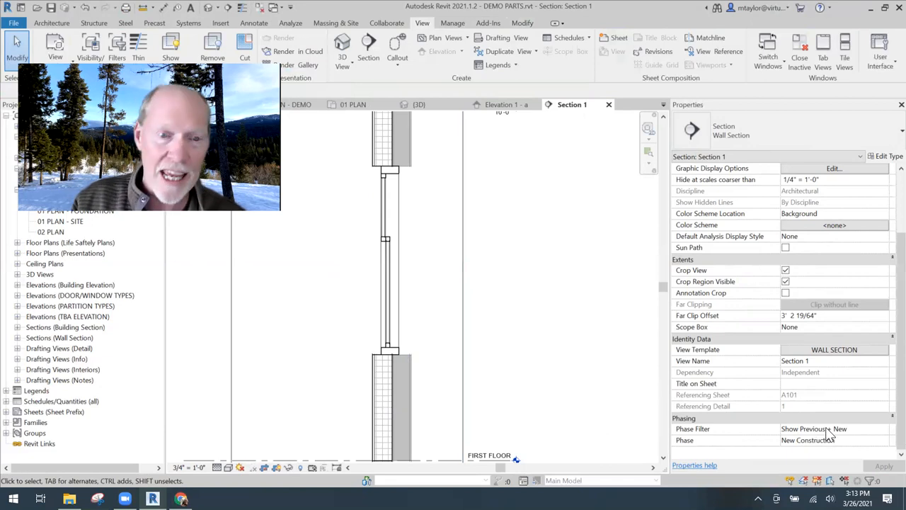
pyautogui.click(851, 429)
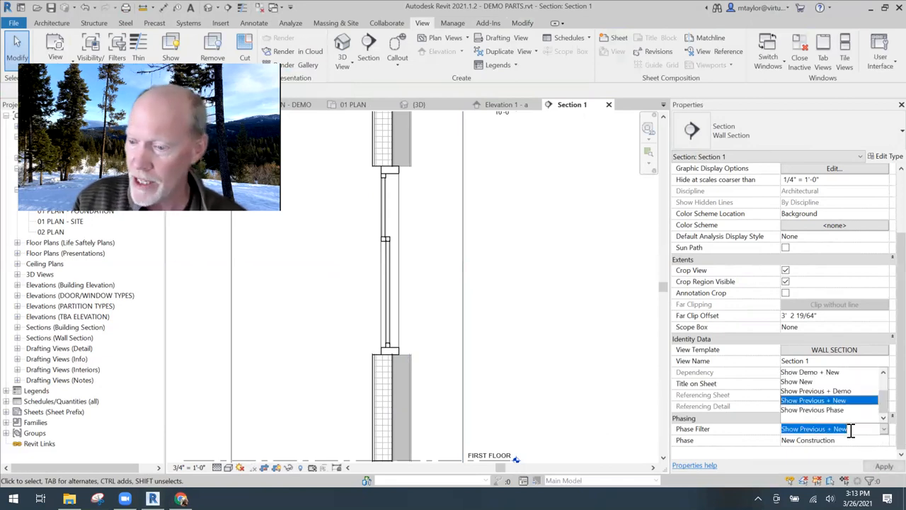
pyautogui.click(838, 392)
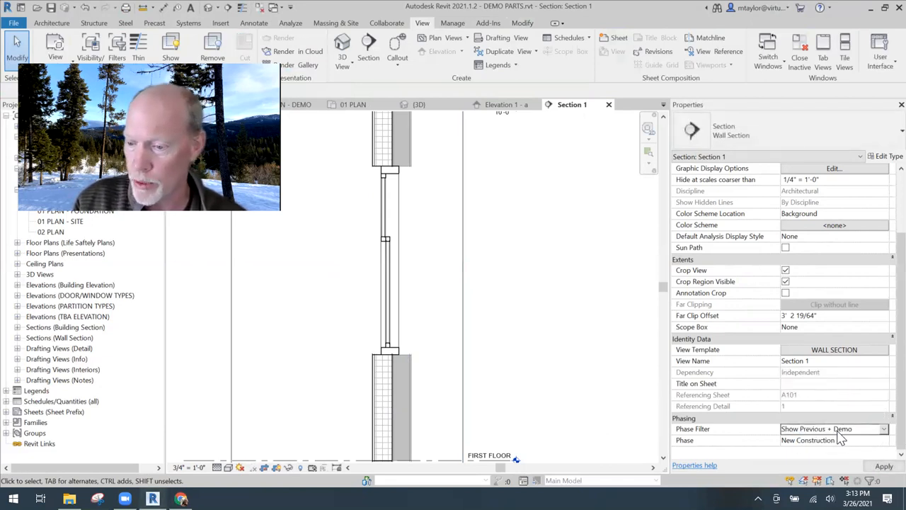
pyautogui.scroll(2, 443, 294)
pyautogui.moveTo(431, 283); pyautogui.dragTo(439, 304, button='middle')
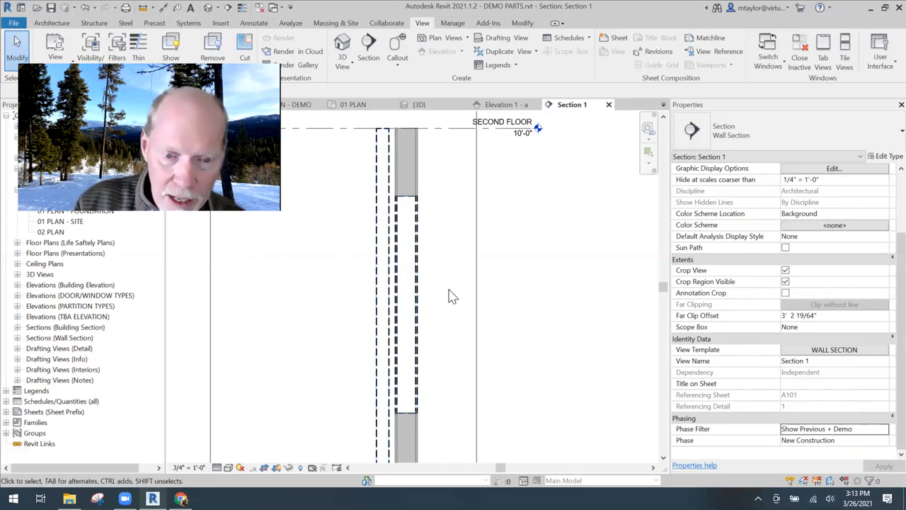
pyautogui.scroll(-3, 449, 295)
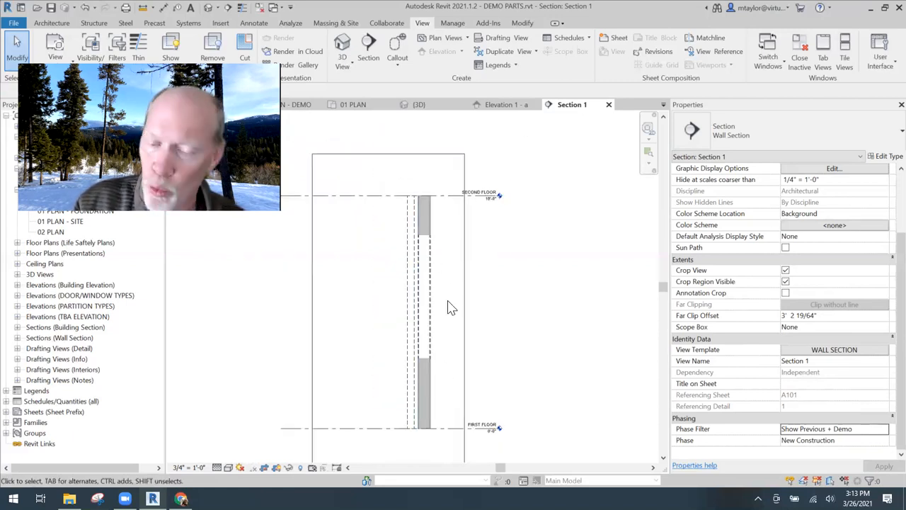
pyautogui.scroll(3, 450, 308)
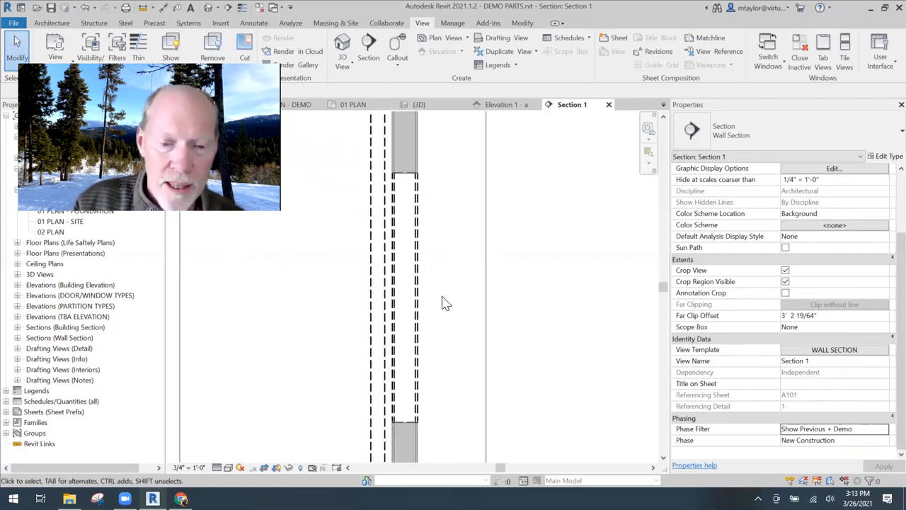
# Set Section 1's phase filter back to Show Previous + New and inspect the new window in the wall.
pyautogui.click(881, 434)
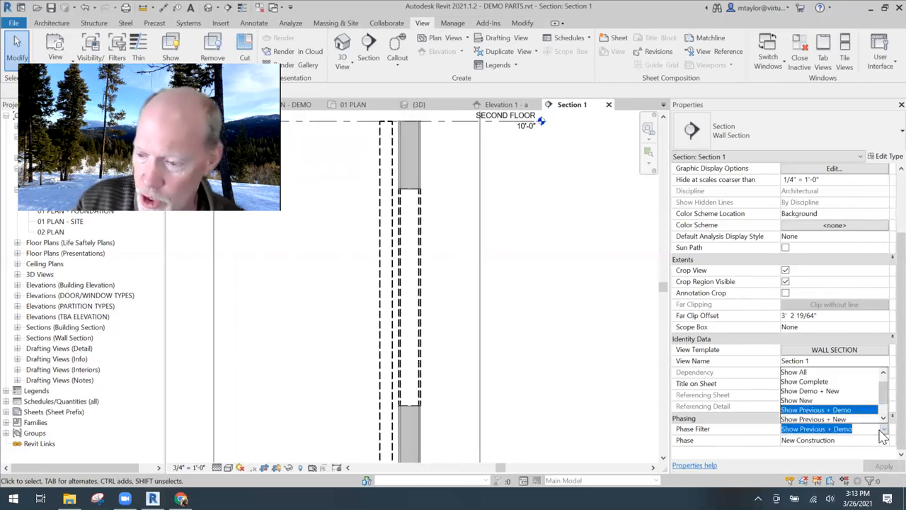
pyautogui.click(816, 419)
pyautogui.scroll(-2, 449, 318)
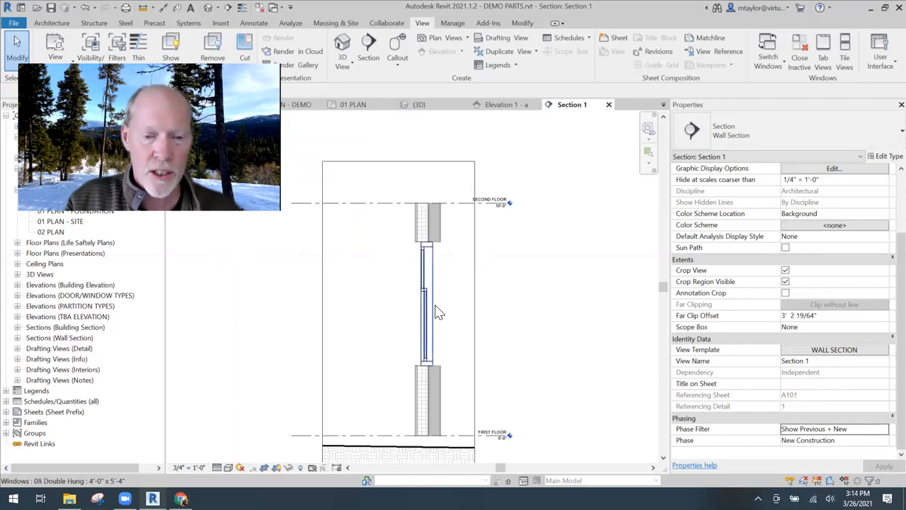
pyautogui.scroll(2, 445, 304)
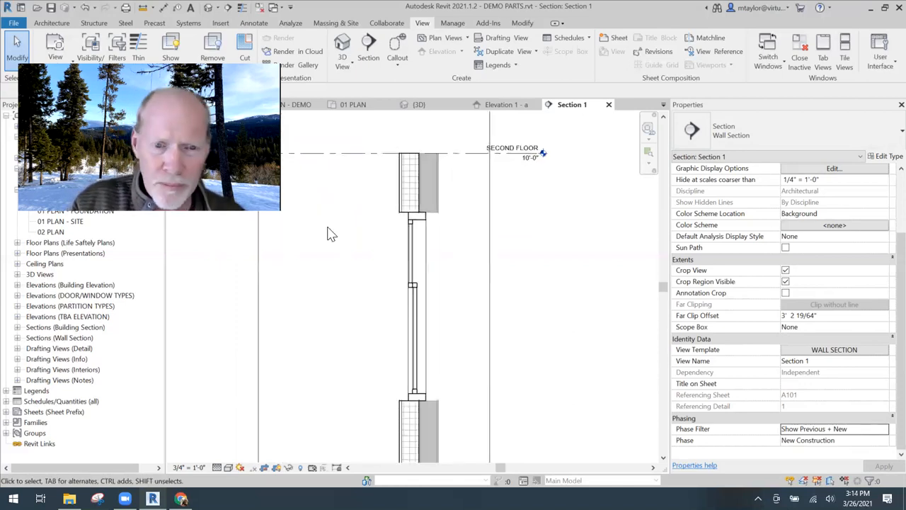
pyautogui.moveTo(587, 370); pyautogui.dragTo(510, 344, button='middle')
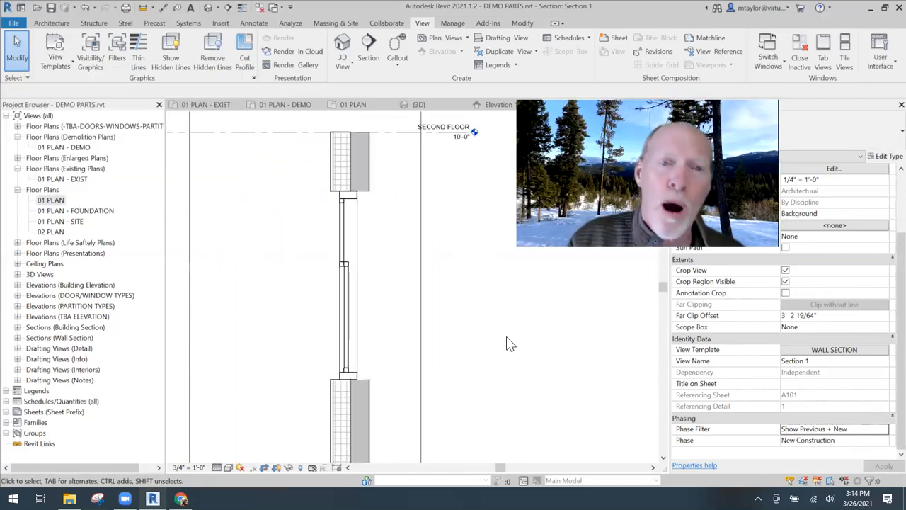